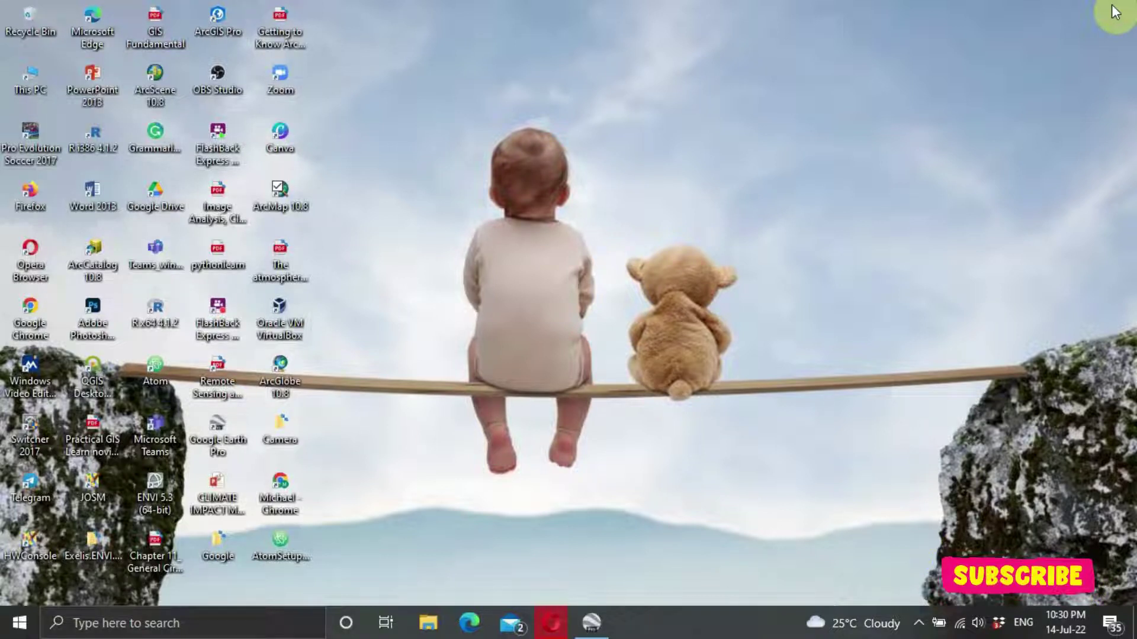
Search the web for 'google earth pro' and reach the Google Earth Pro download page
left_click(592, 622)
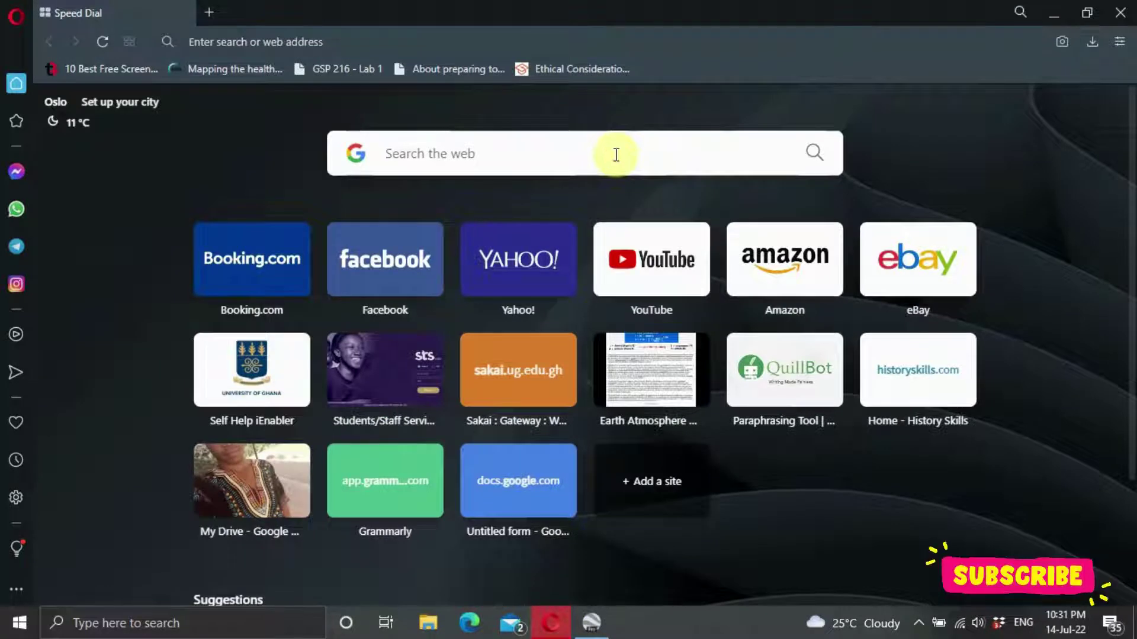
type("goo")
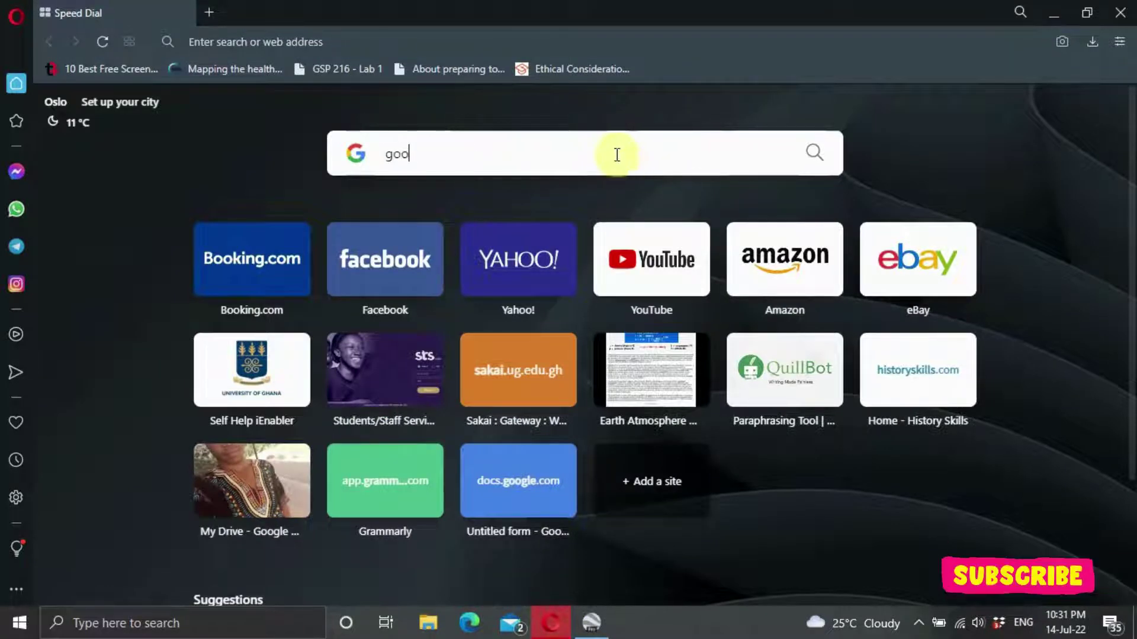
type("gle")
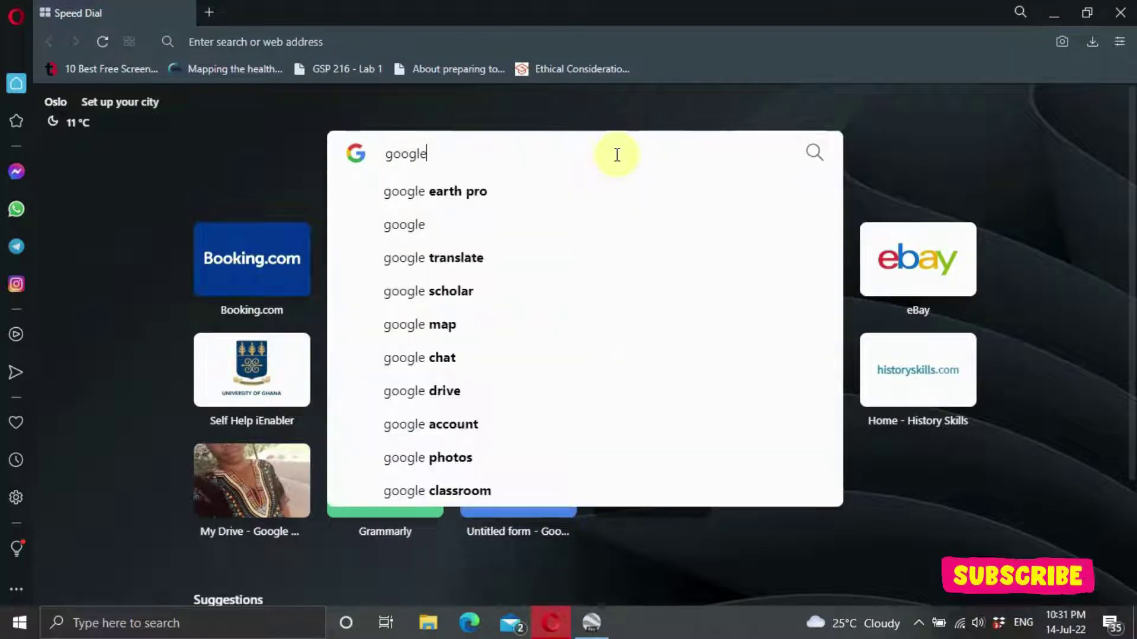
left_click(459, 193)
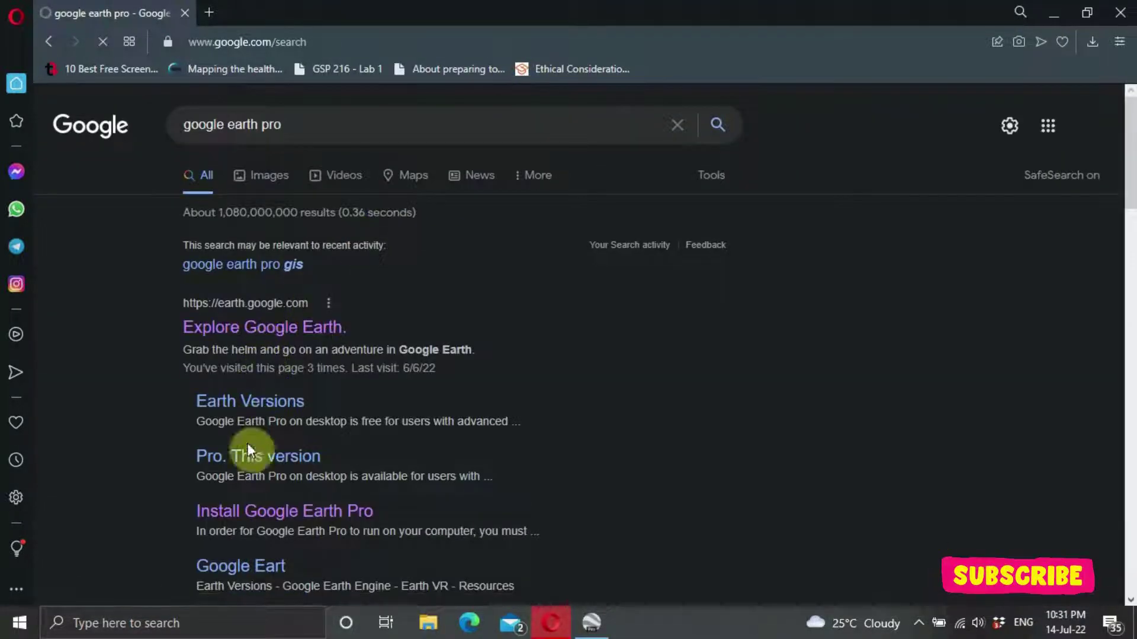
left_click(266, 512)
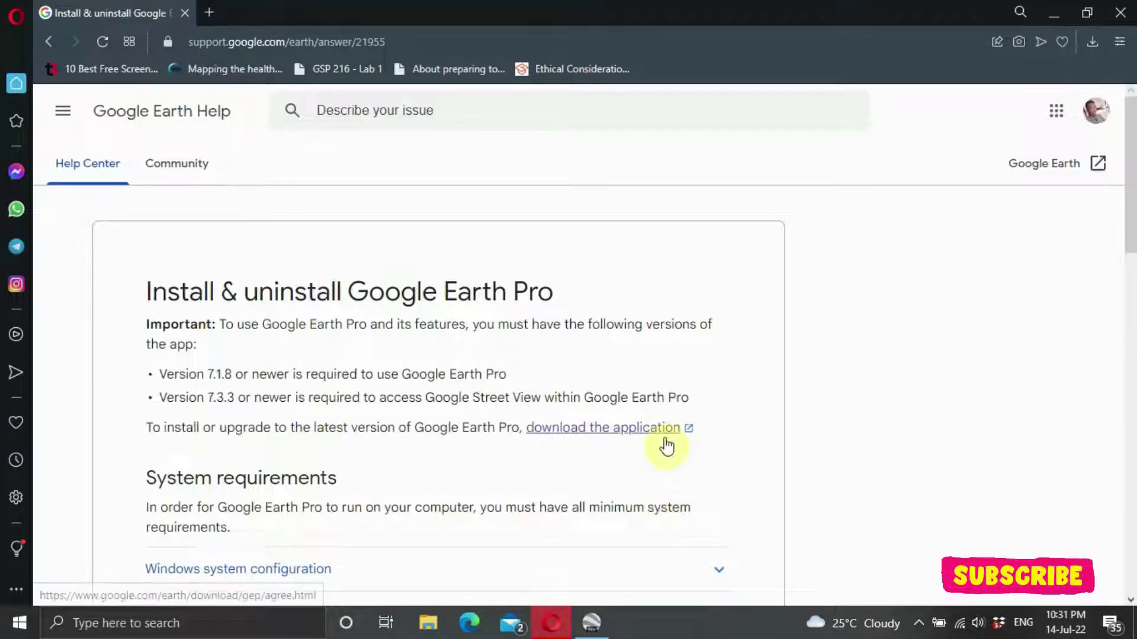
left_click(647, 431)
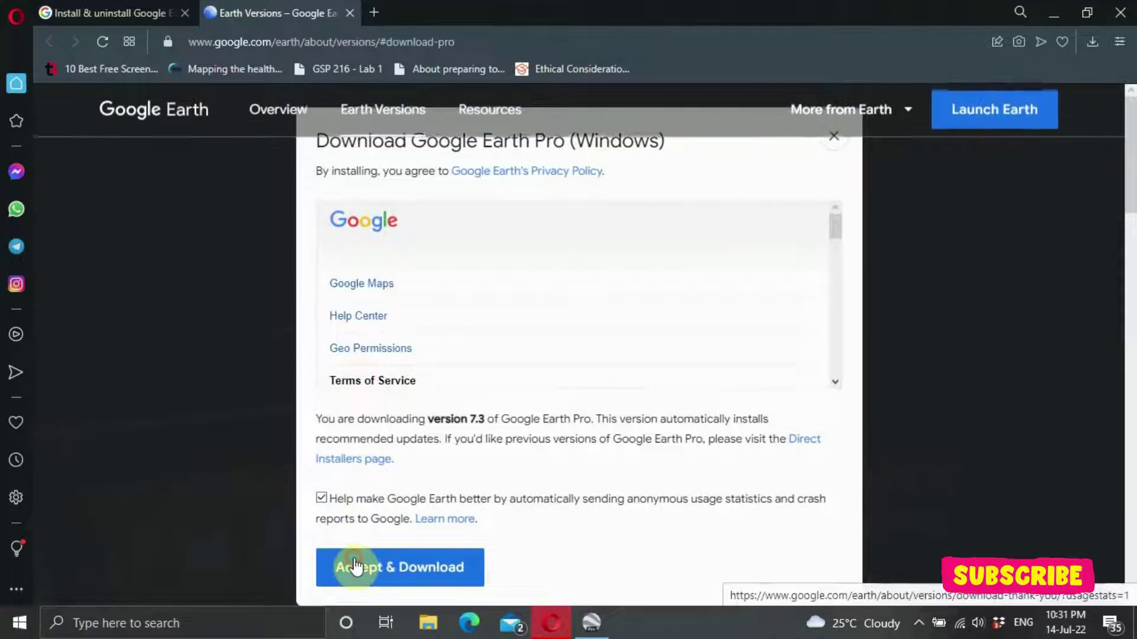
Accept the terms, cancel saving the installer, and minimize Opera
left_click(354, 566)
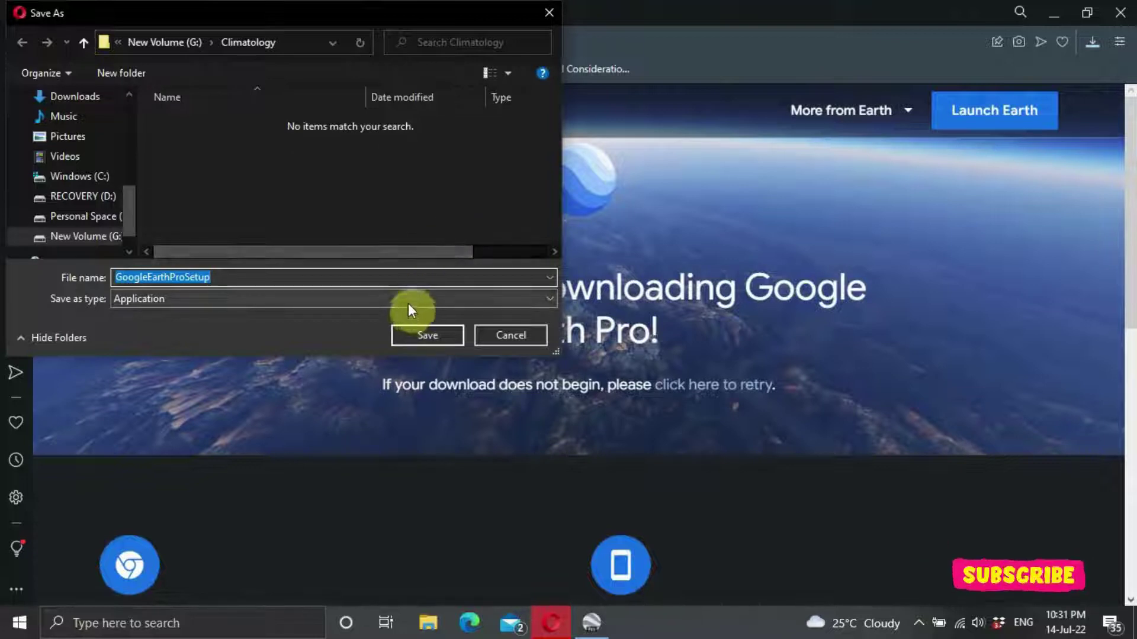
left_click(533, 341)
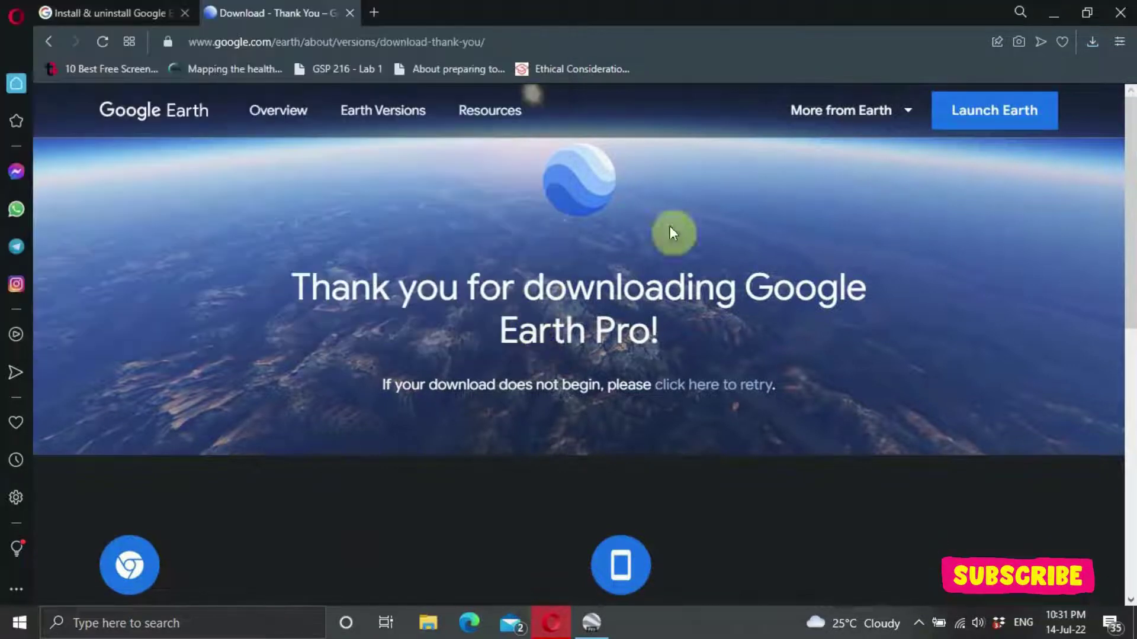
left_click(1055, 10)
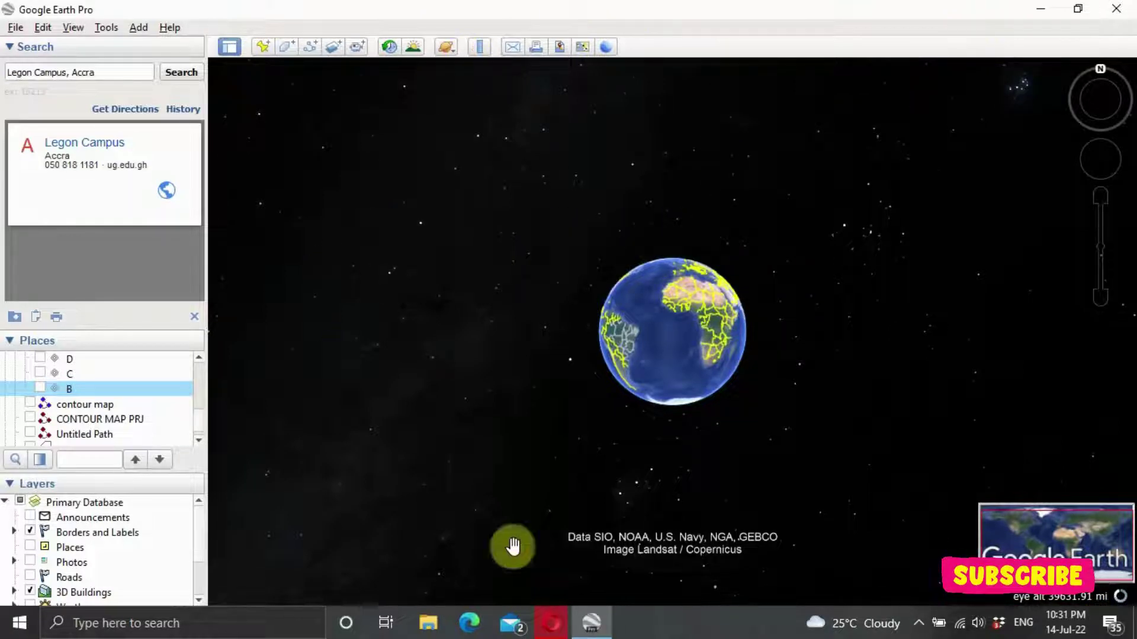
double_click(639, 379)
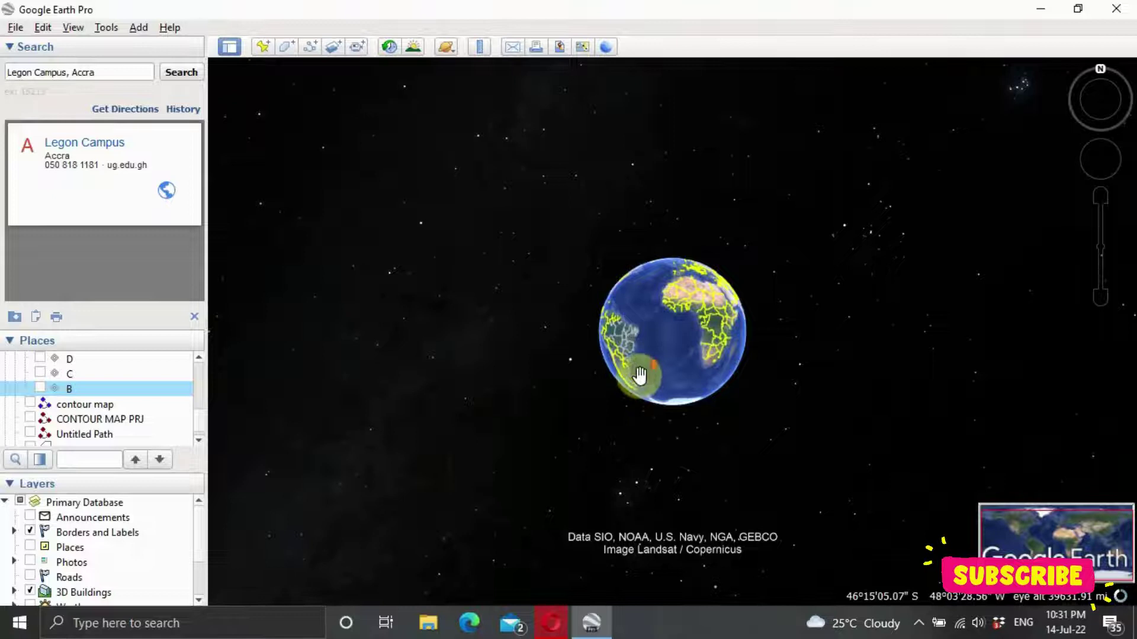
scroll(641, 345, "down", 2)
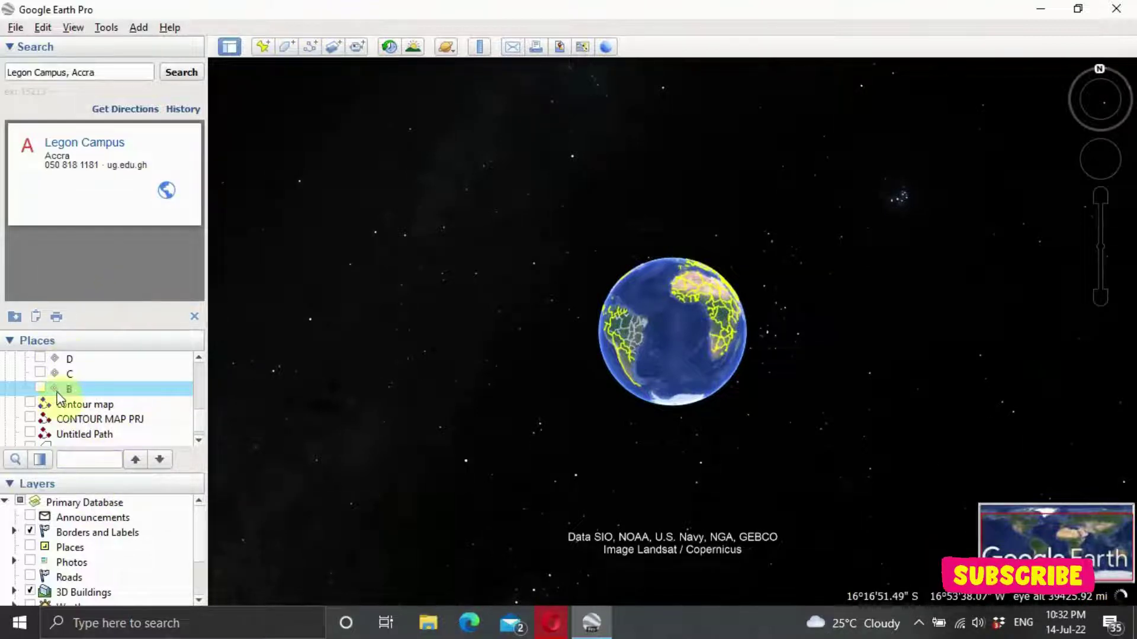
scroll(58, 392, "down", 1)
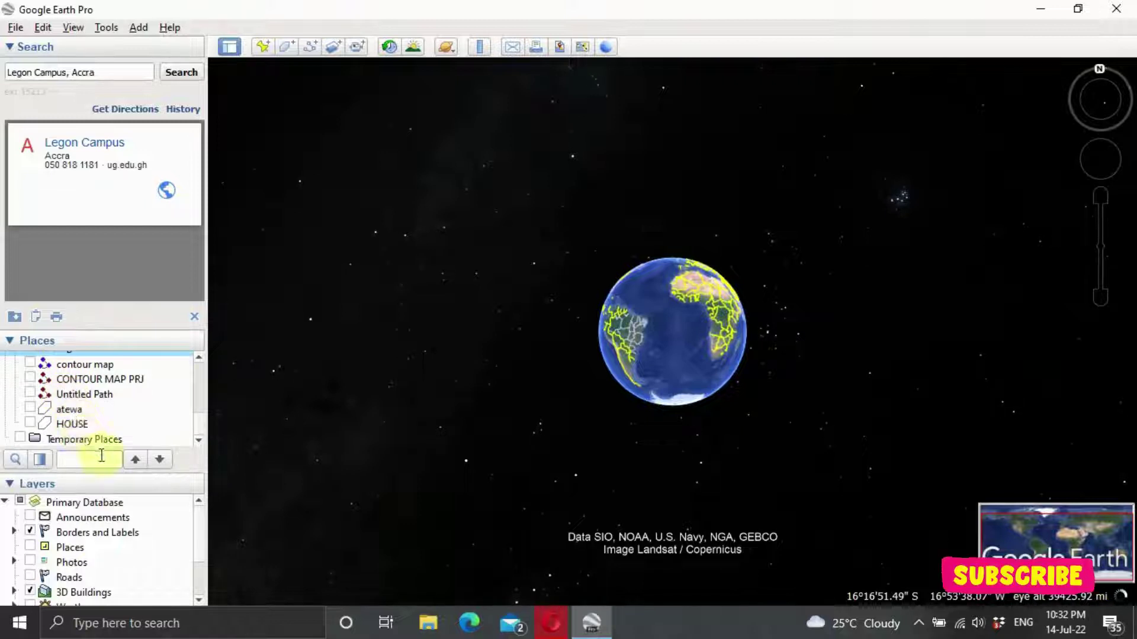
scroll(110, 440, "up", 1)
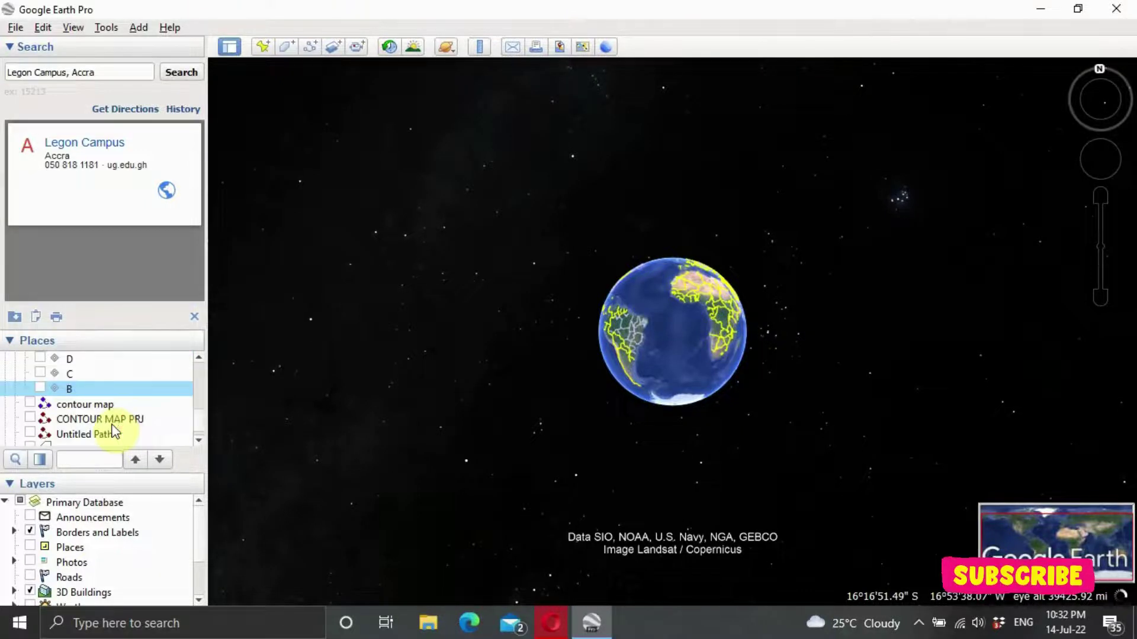
scroll(113, 432, "up", 2)
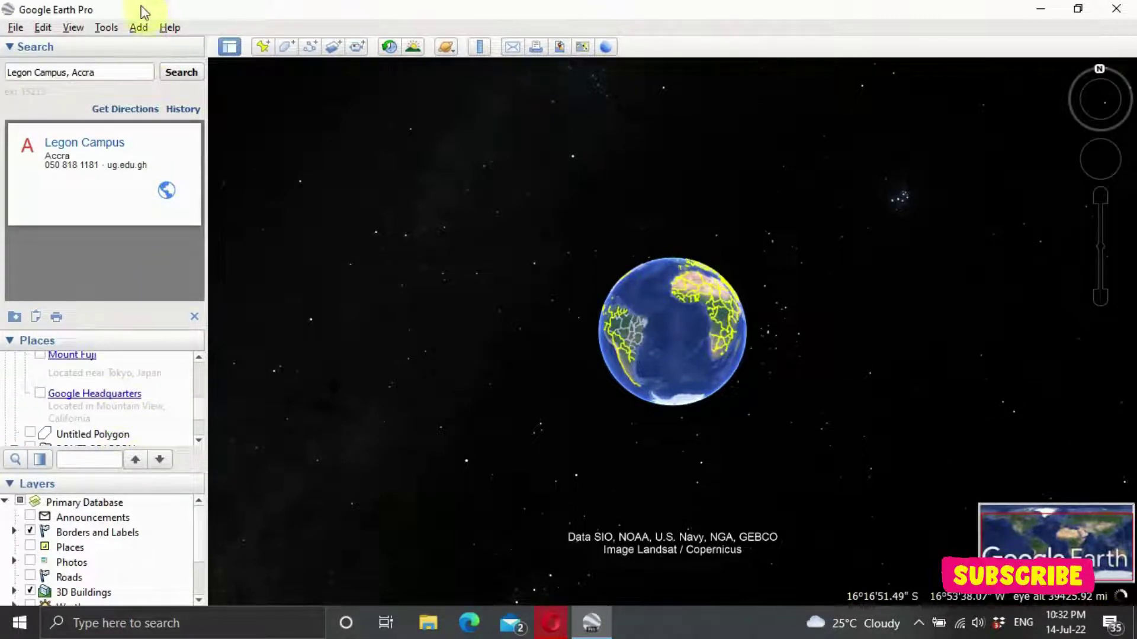
left_click(135, 23)
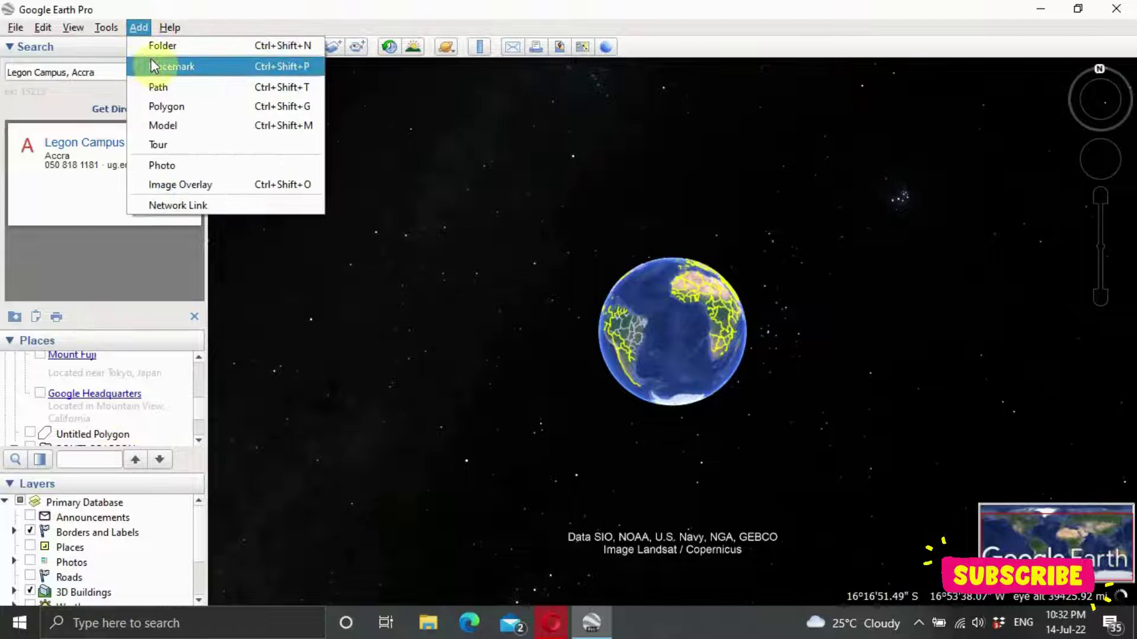
left_click(163, 47)
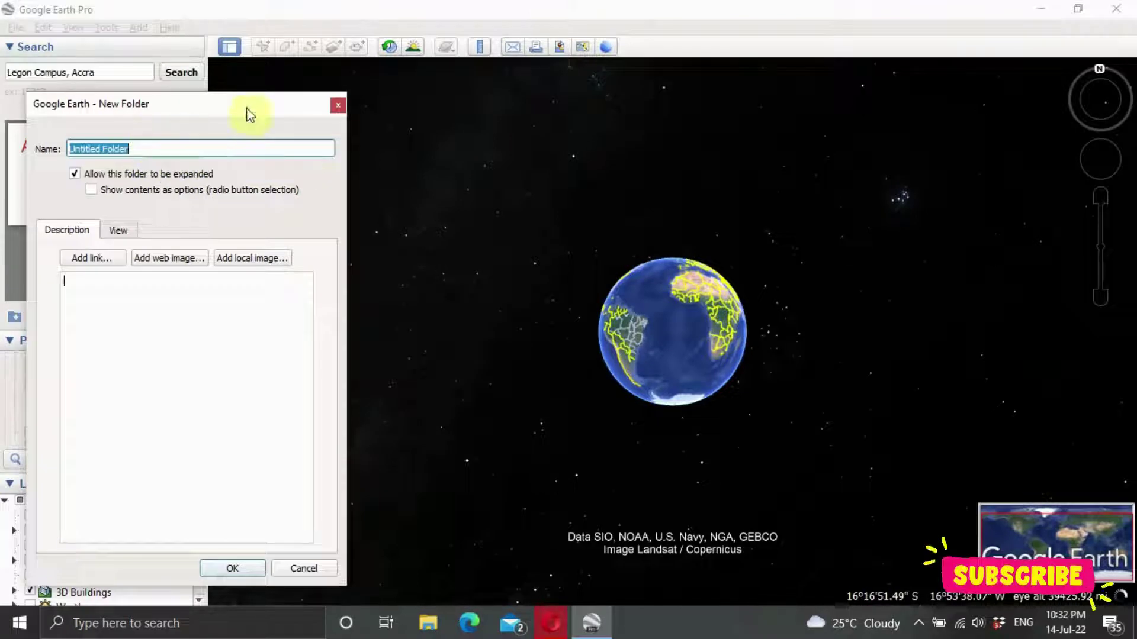
left_click(337, 106)
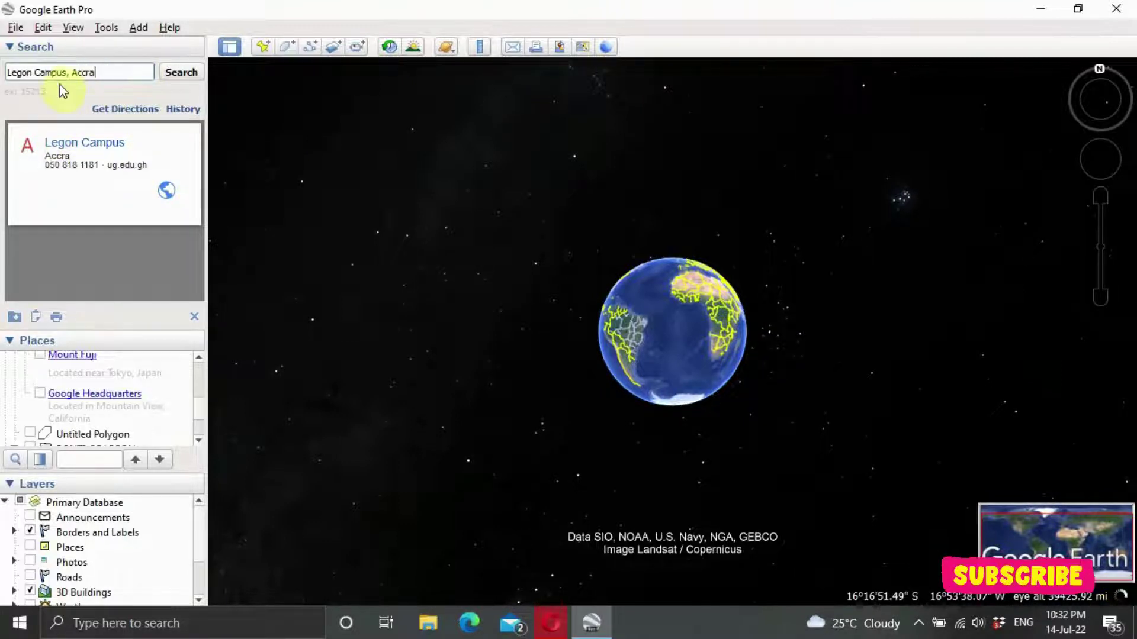
Fly to Legon Campus, Accra and zoom in over the central red-roofed campus building
left_click(180, 74)
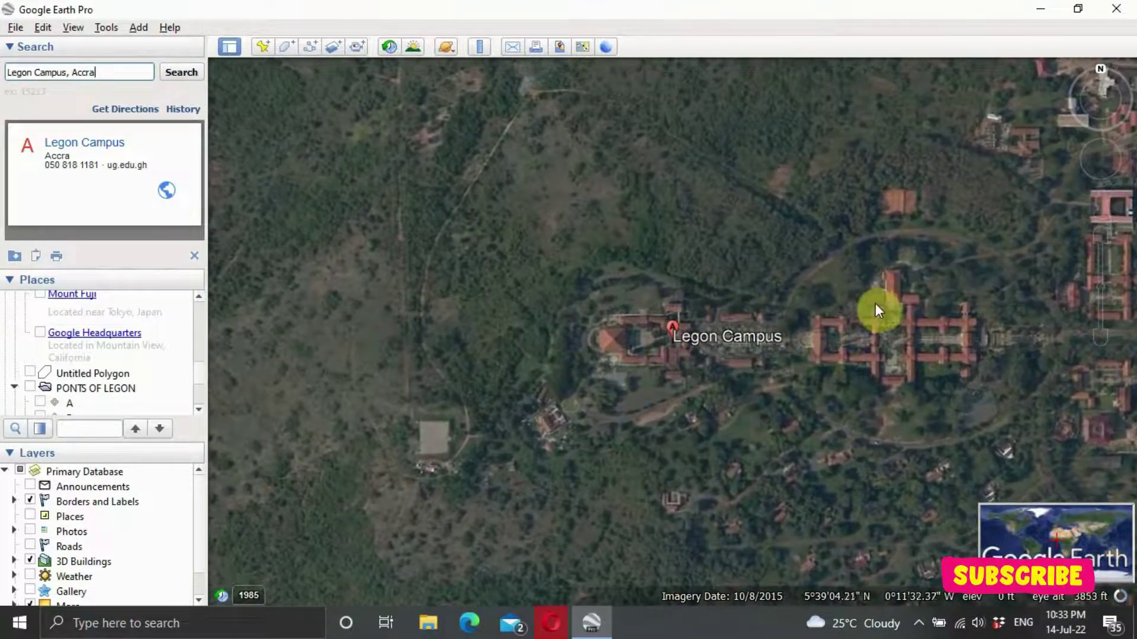
left_click_drag(951, 284, 627, 325)
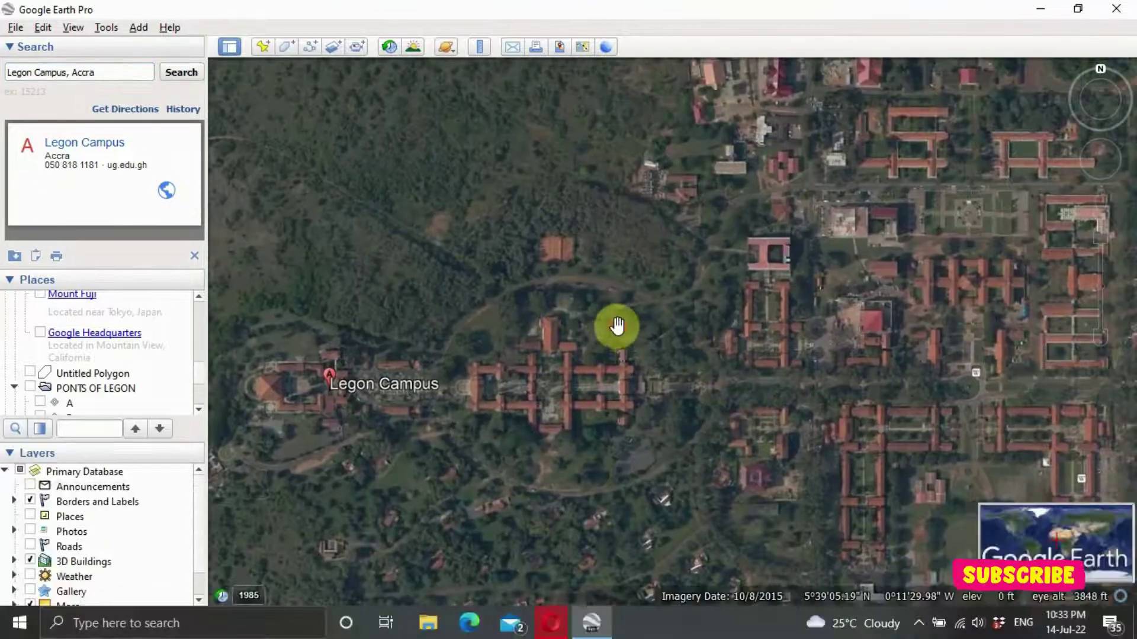
left_click_drag(863, 350, 790, 363)
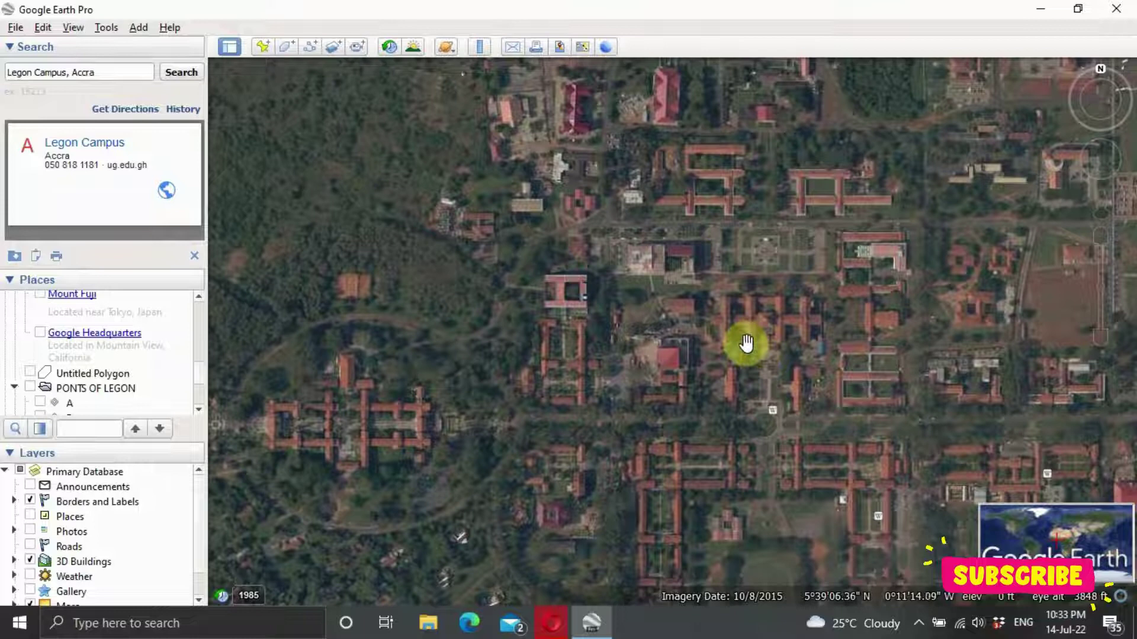
left_click_drag(806, 225, 484, 398)
scroll(541, 314, "up", 3)
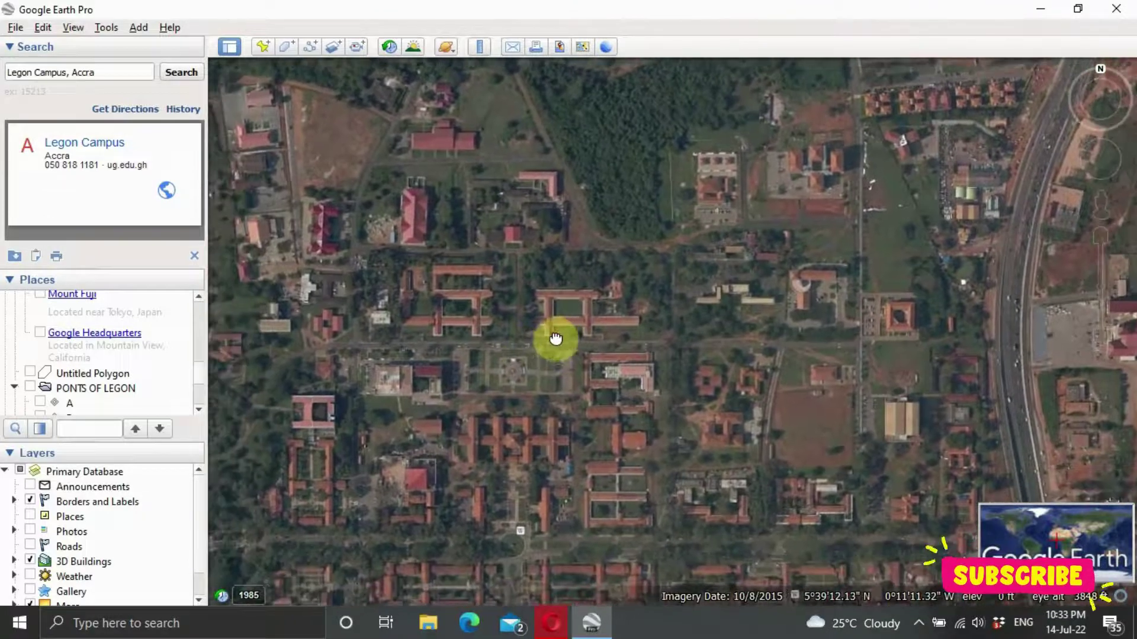
scroll(545, 307, "up", 4)
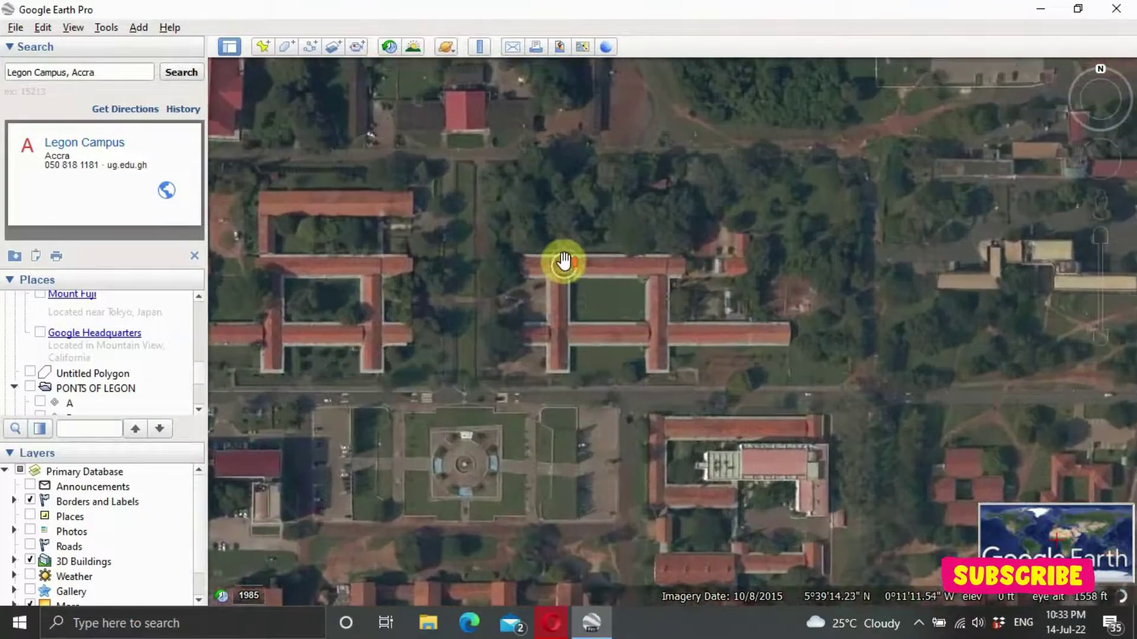
scroll(566, 258, "up", 2)
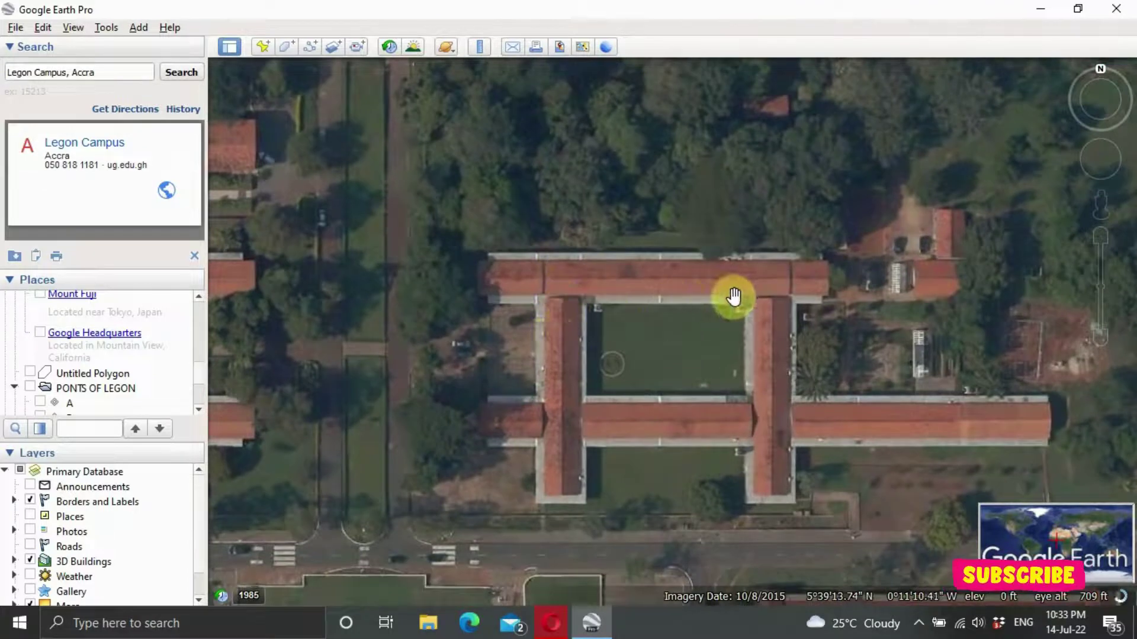
left_click_drag(696, 335, 595, 219)
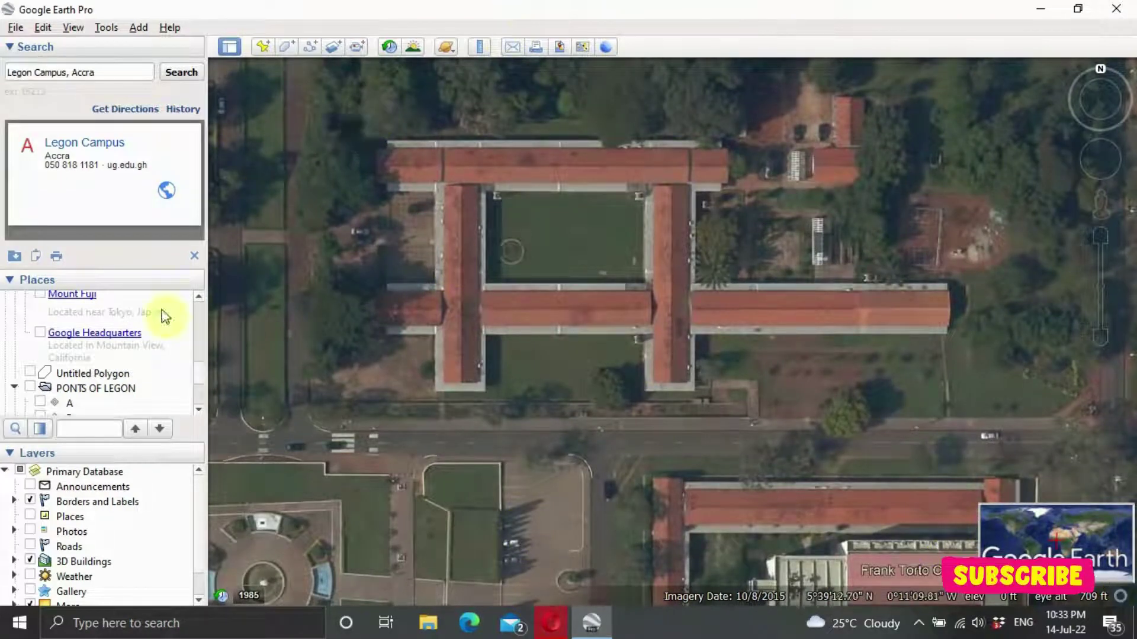
Add a new folder named LEGON CAMPUS DIGITIZING
left_click(140, 28)
left_click(162, 48)
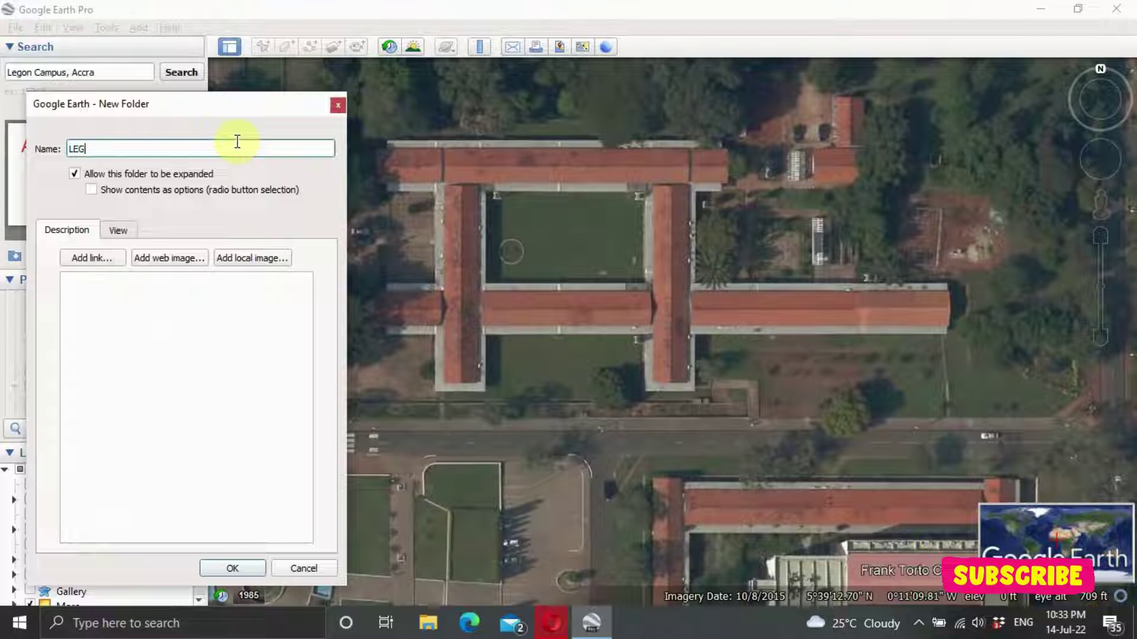
type("N ")
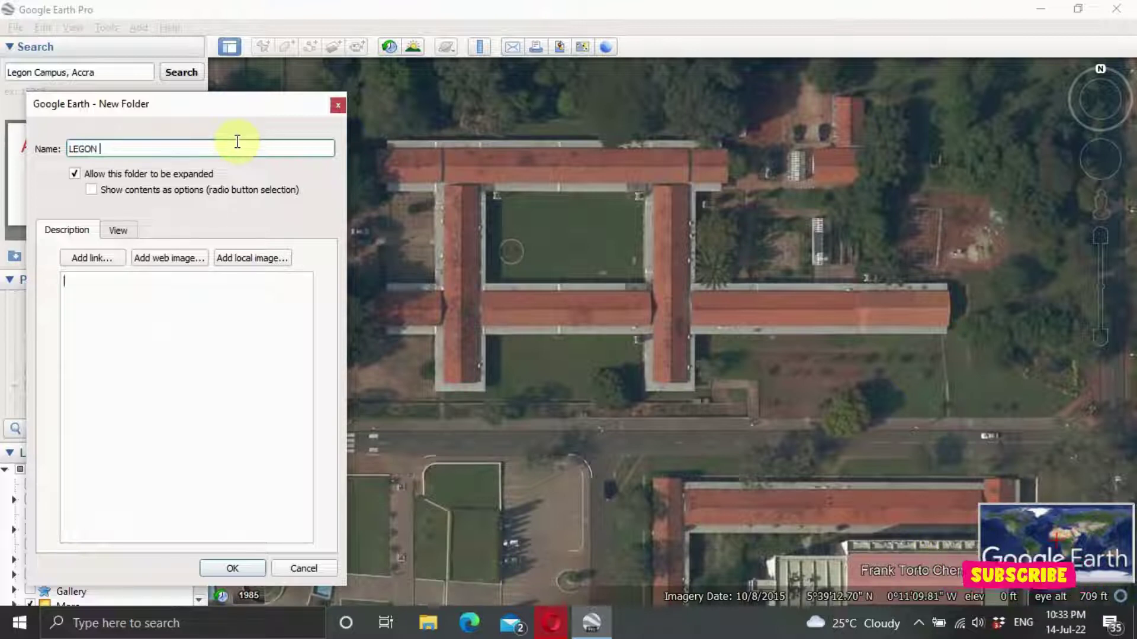
type("CAMPUS")
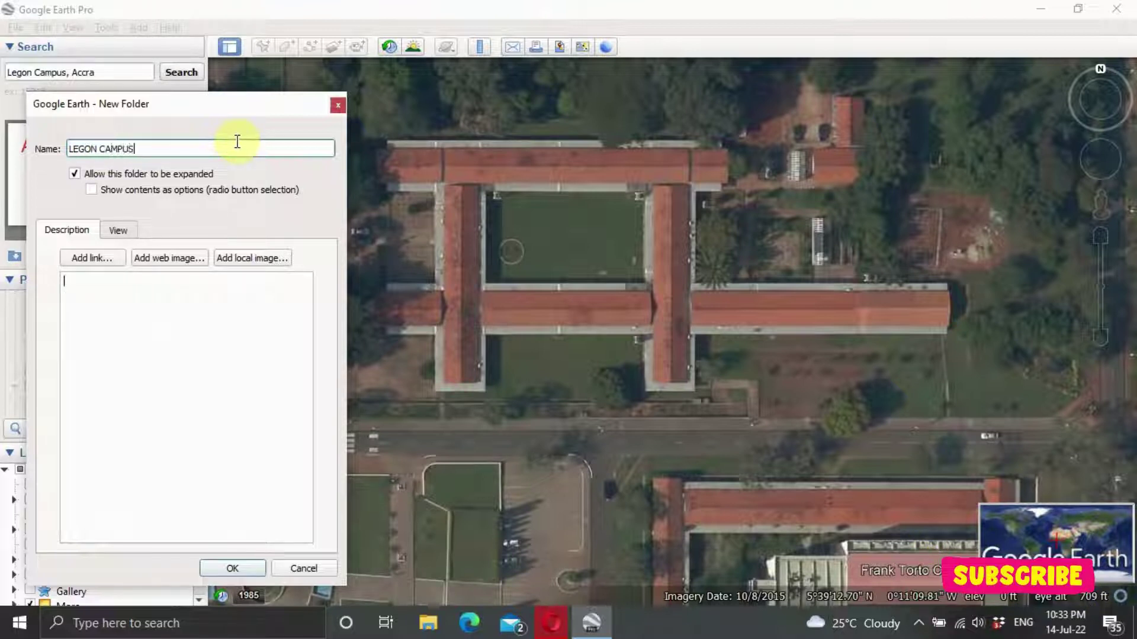
key("Tab")
type("DI")
type("ITIZING")
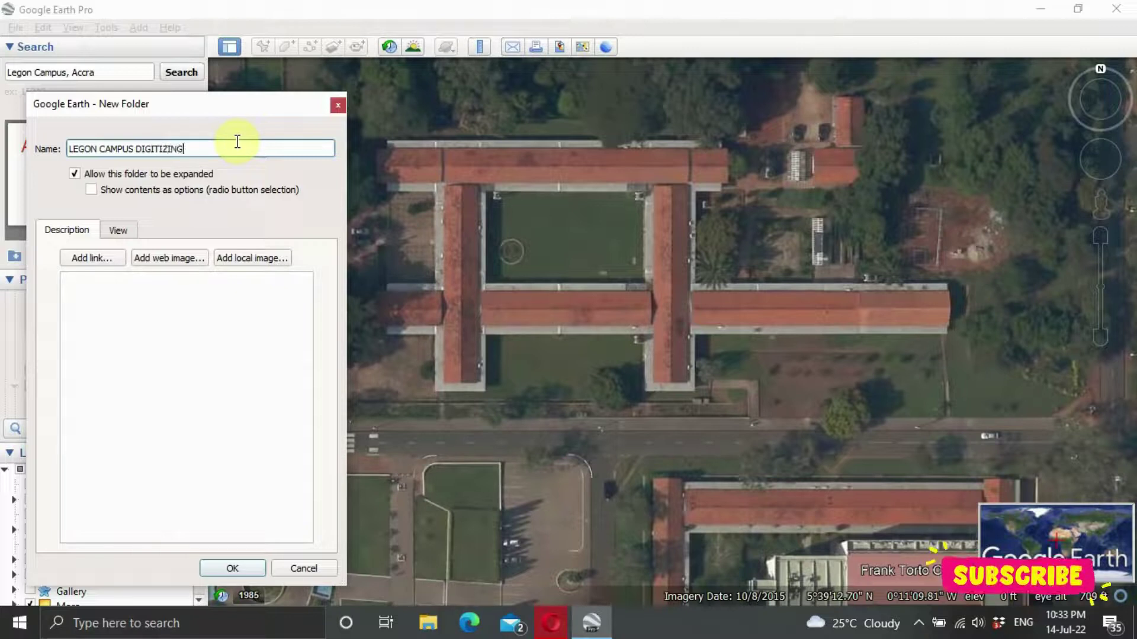
Enter the folder description 'Digitizing buildings, roads, trees etc'
left_click(113, 299)
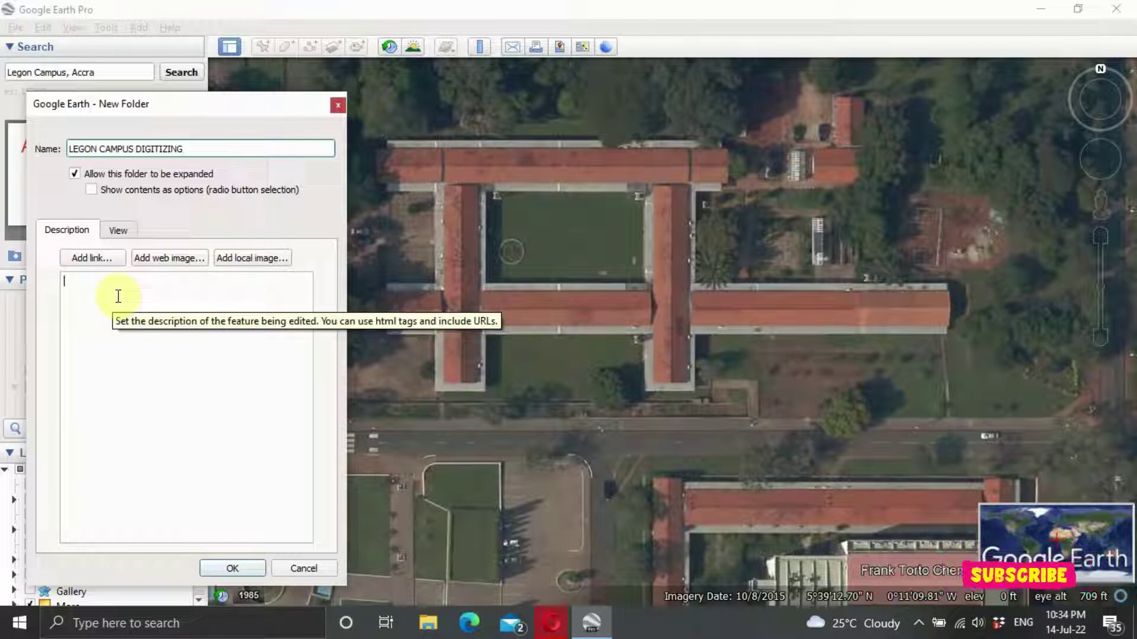
key("shift+Tab")
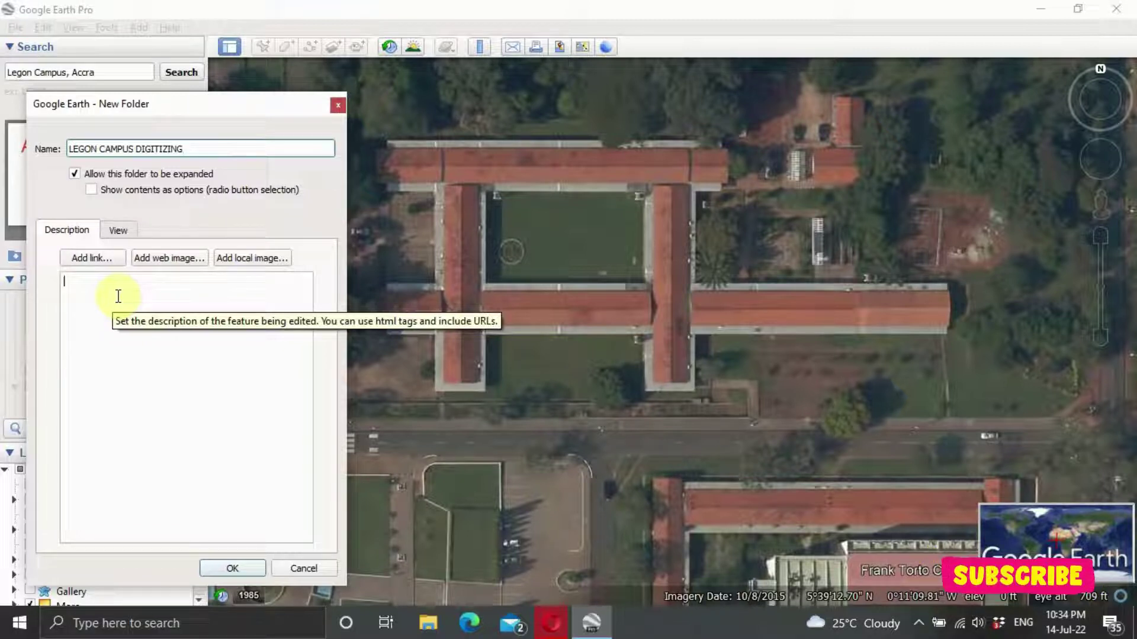
type("D")
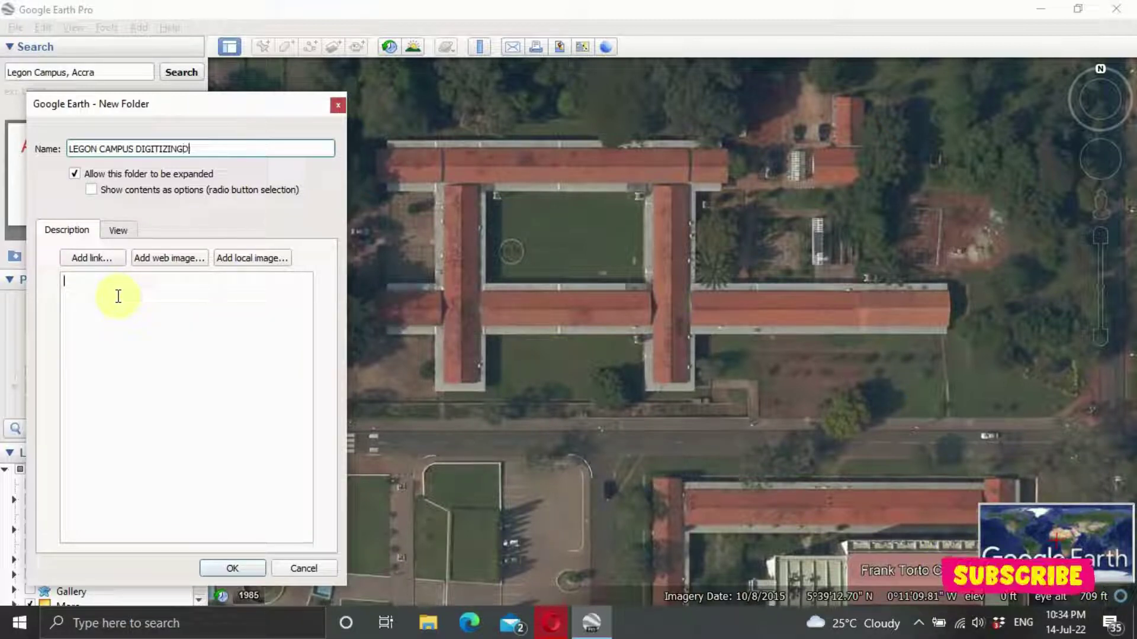
type("iti")
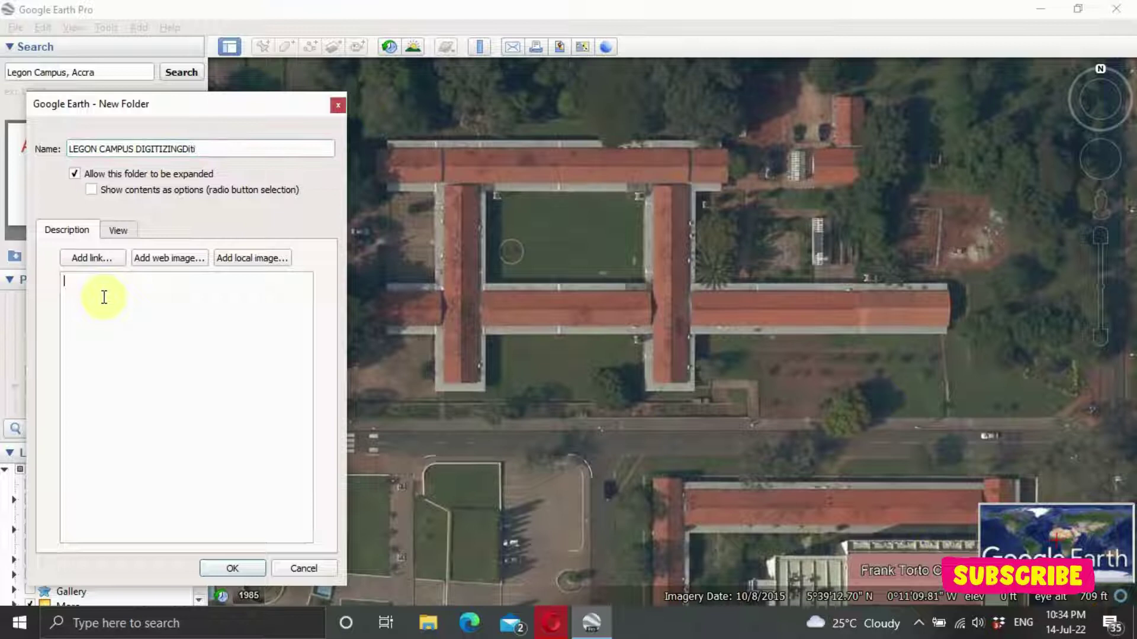
type("gi")
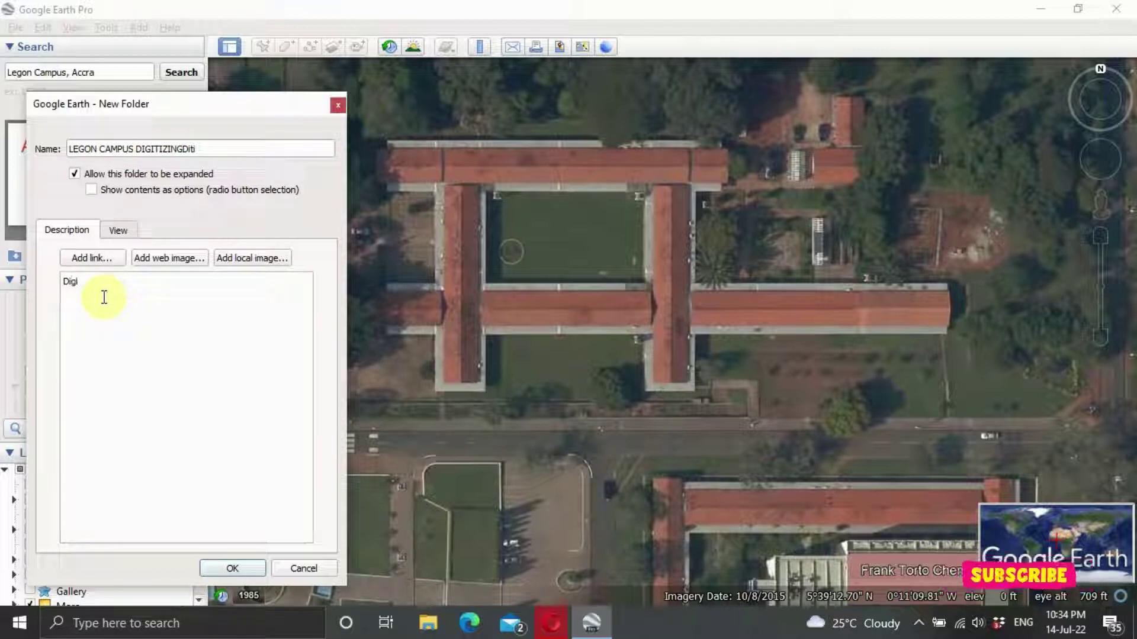
type("tizi")
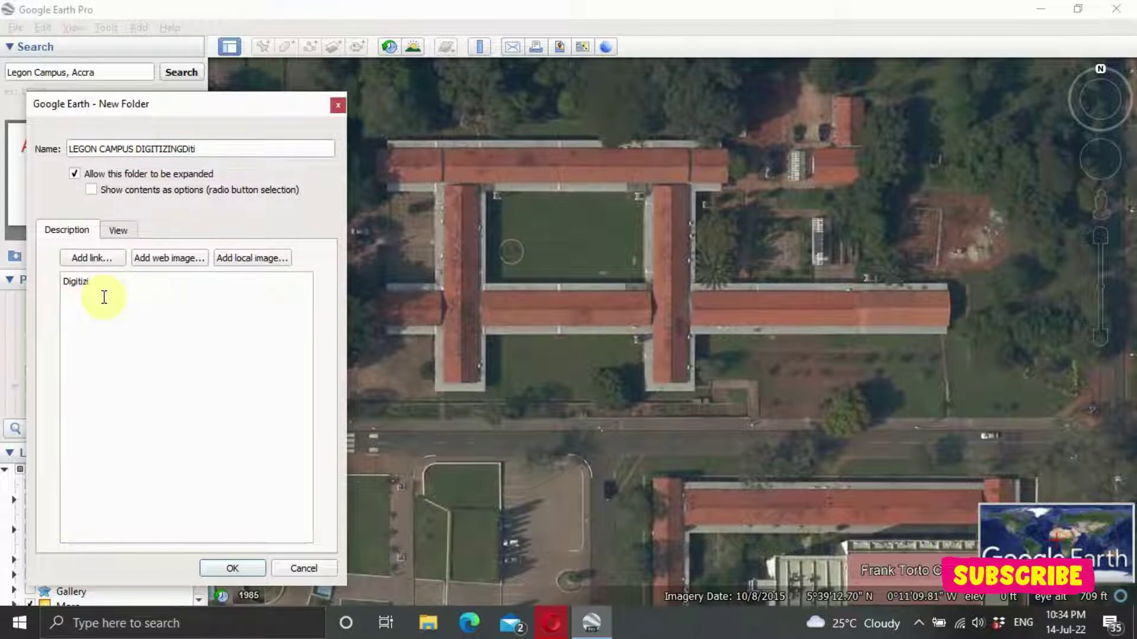
type("ng buildings")
key("BackSpace")
type(", roads")
type(", tr")
key("BackSpace")
type("t")
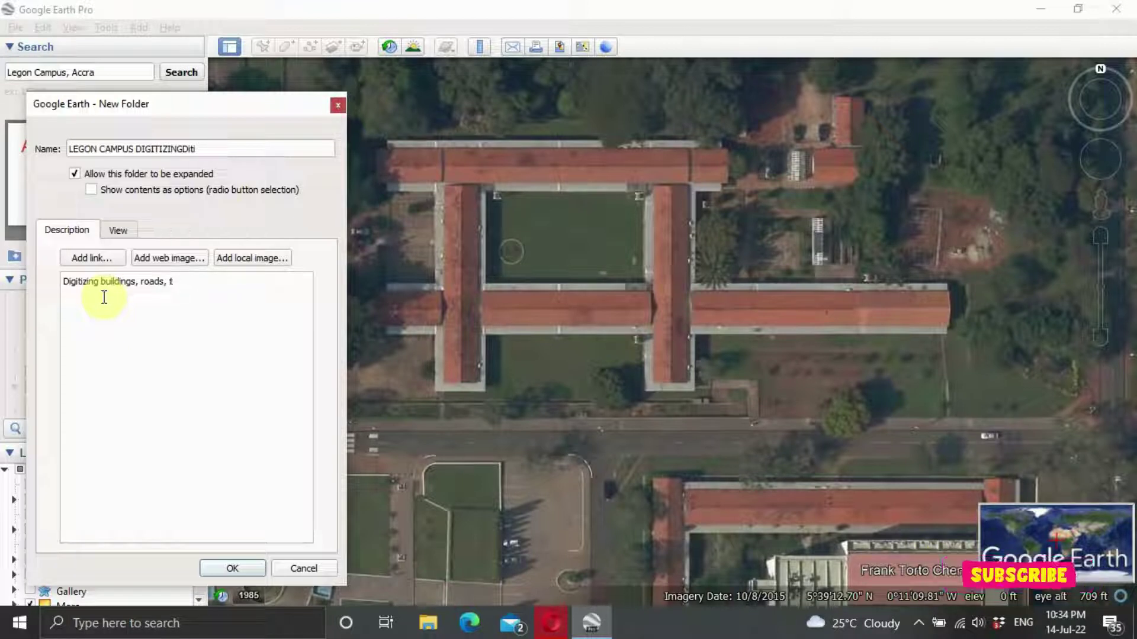
type("rees et")
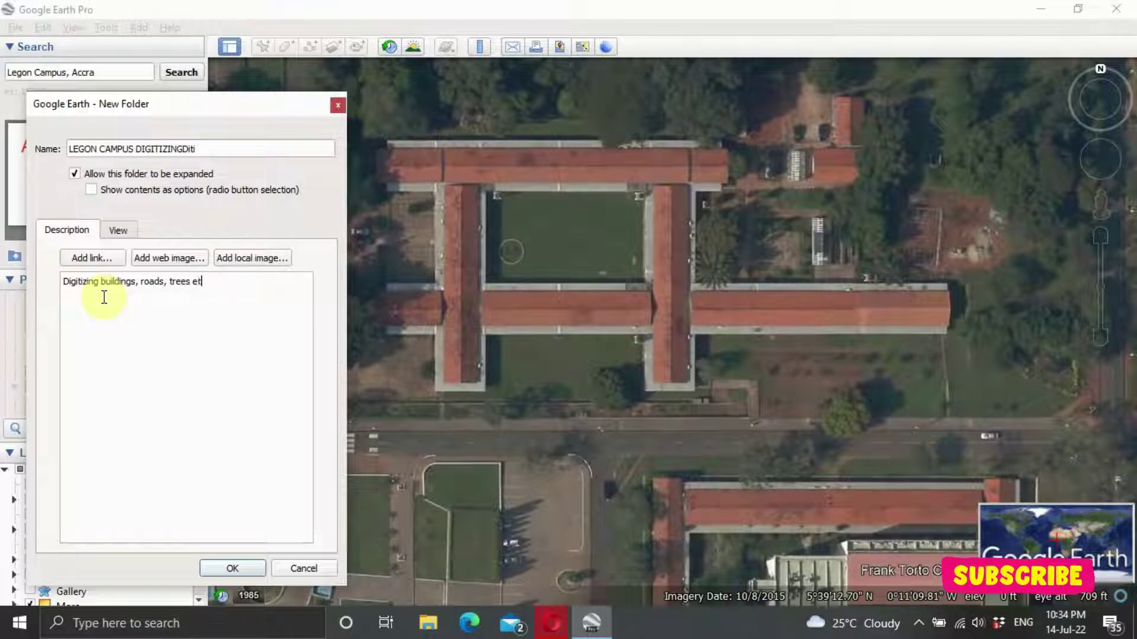
type("c")
Create the folder, then start a new polygon named LECTURE HALL
left_click(213, 565)
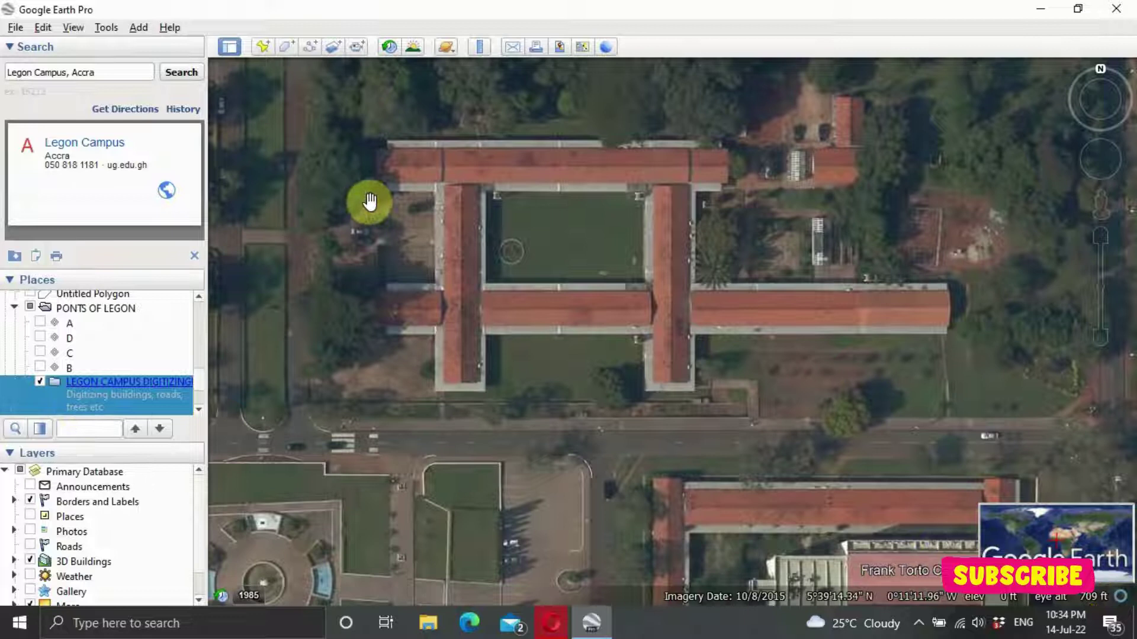
left_click(288, 48)
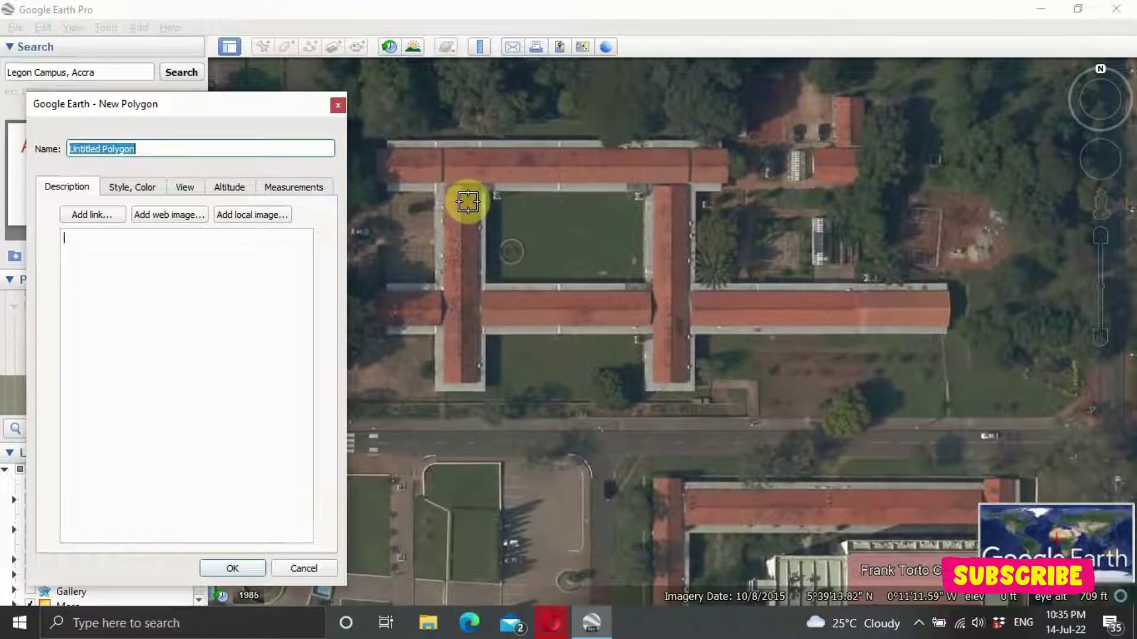
type("LET")
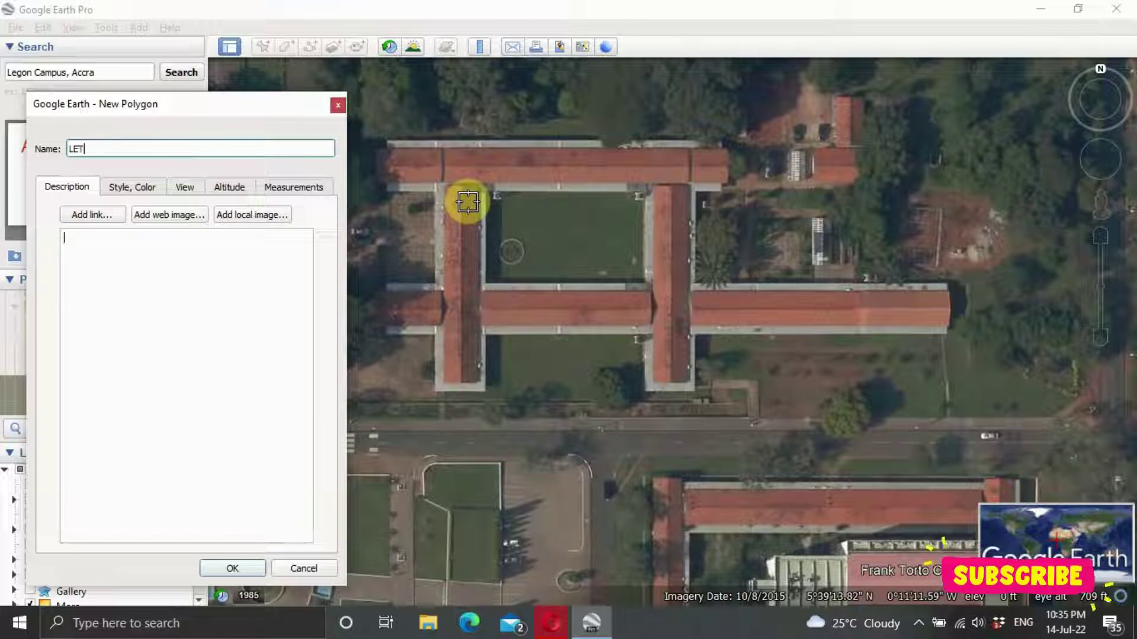
key("BackSpace")
type("CTURE HALL")
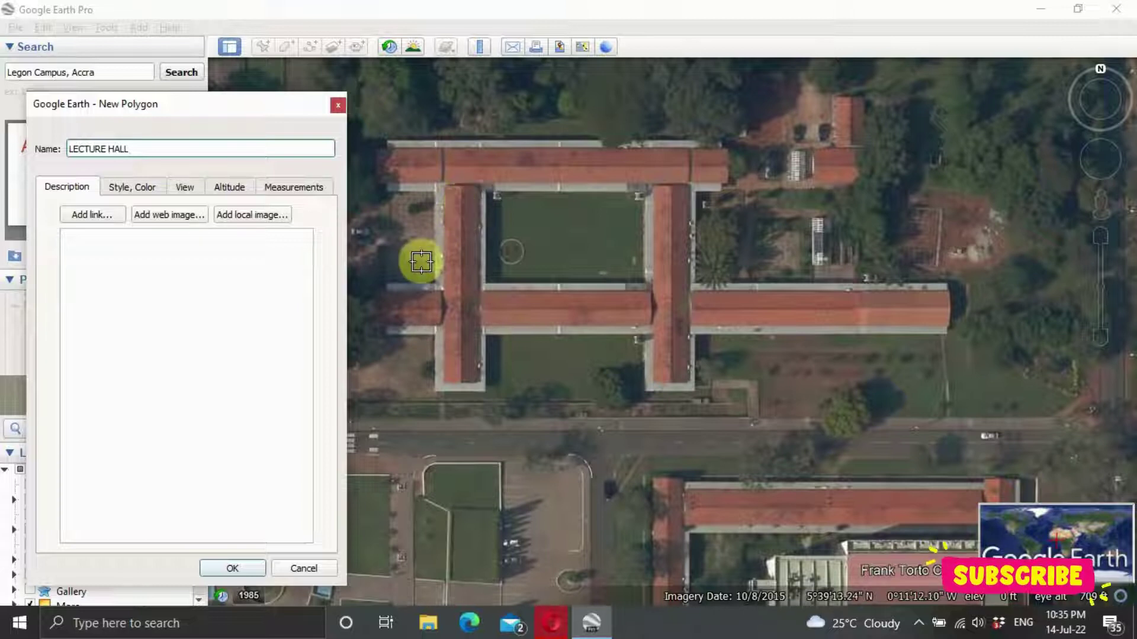
Give the LECTURE HALL polygon a black outline with line width 1.3
left_click(124, 186)
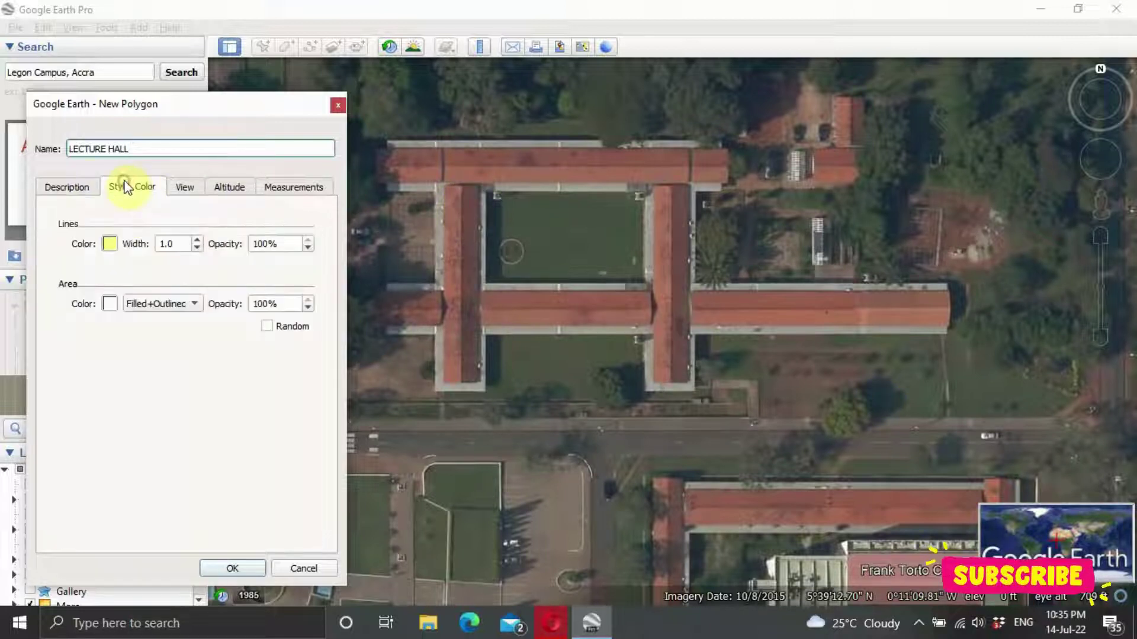
left_click(108, 244)
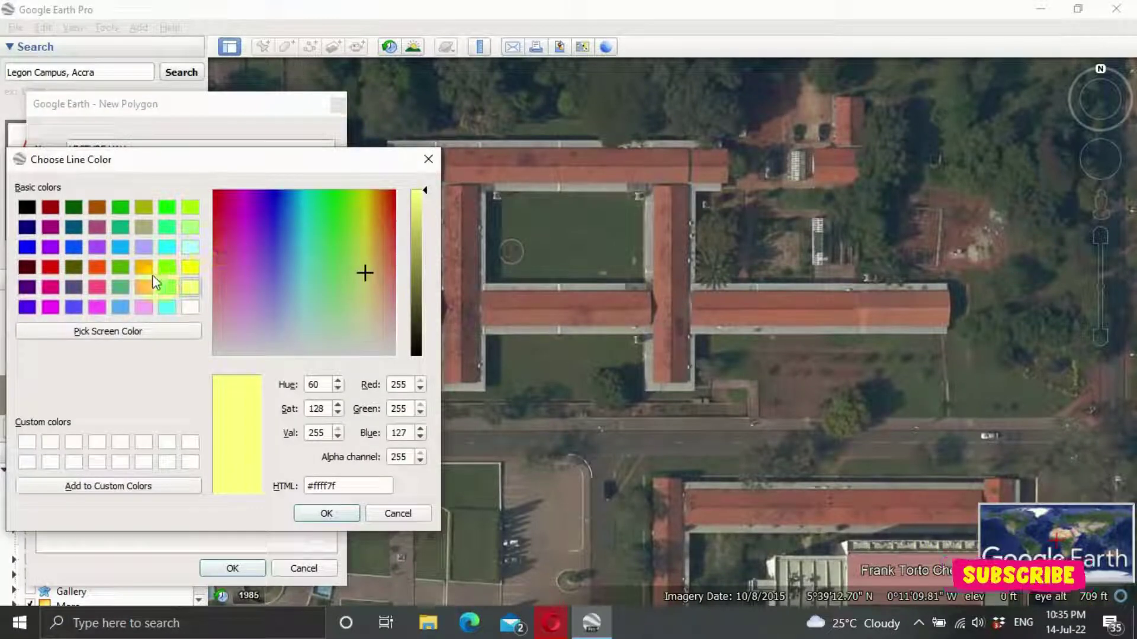
left_click(27, 207)
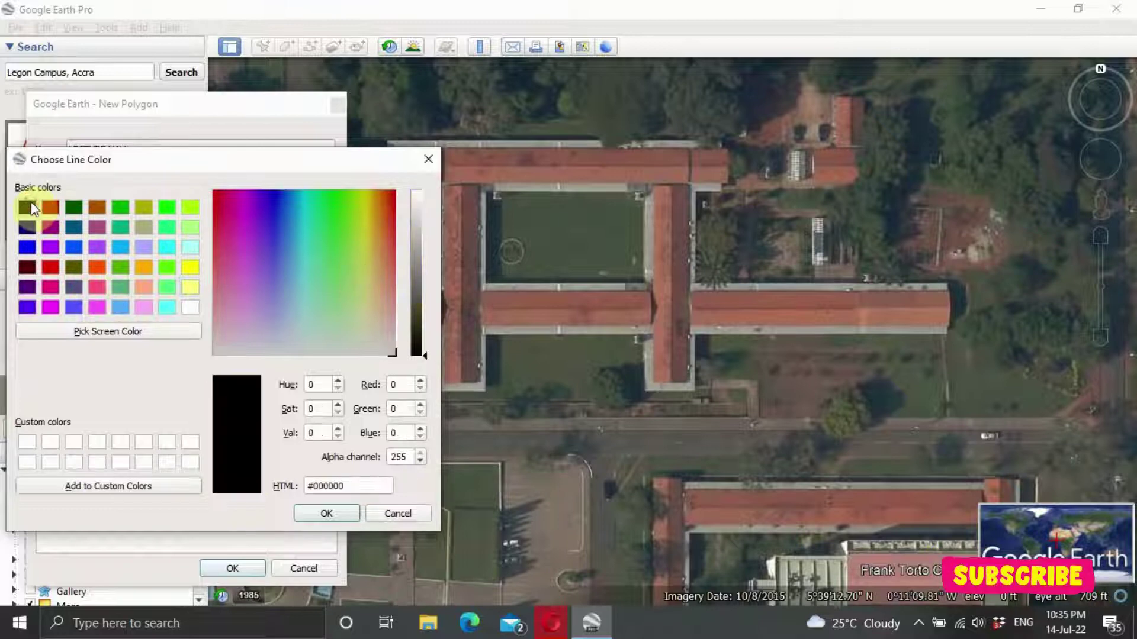
left_click(302, 510)
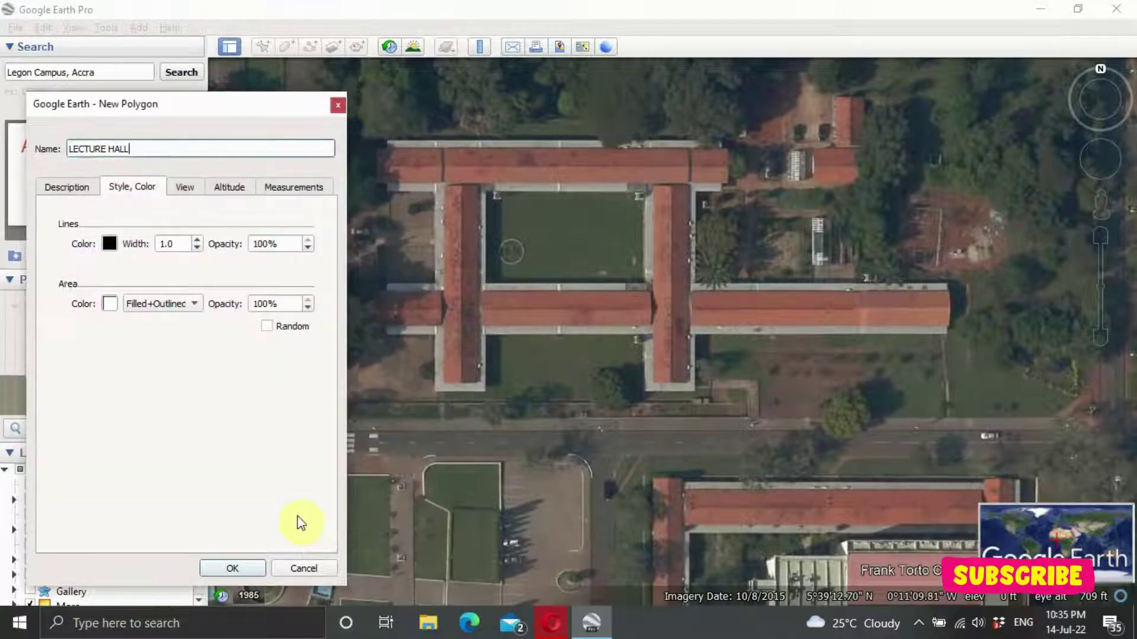
left_click(197, 241)
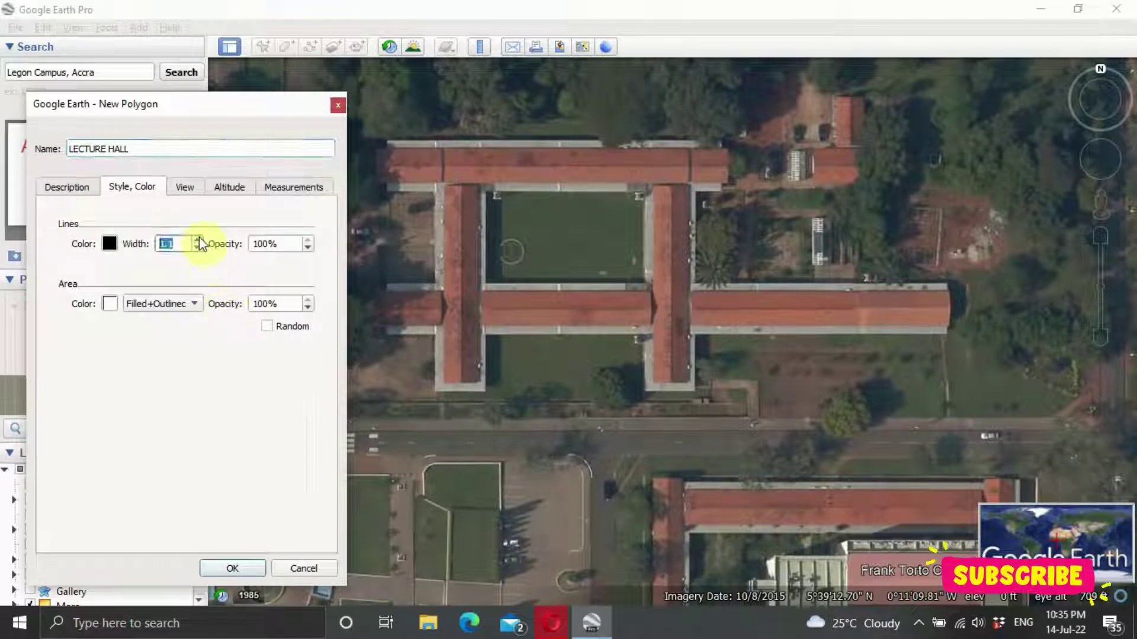
left_click(197, 239)
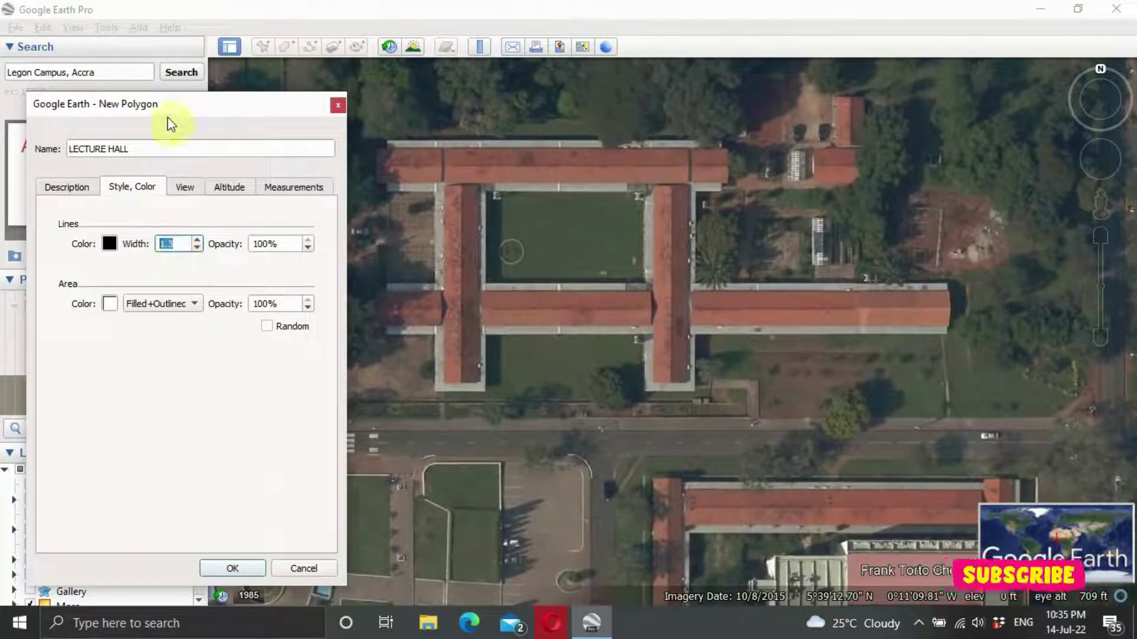
Place vertices from the building's top-left corner around the top wing to the central wing
left_click_drag(212, 113, 205, 143)
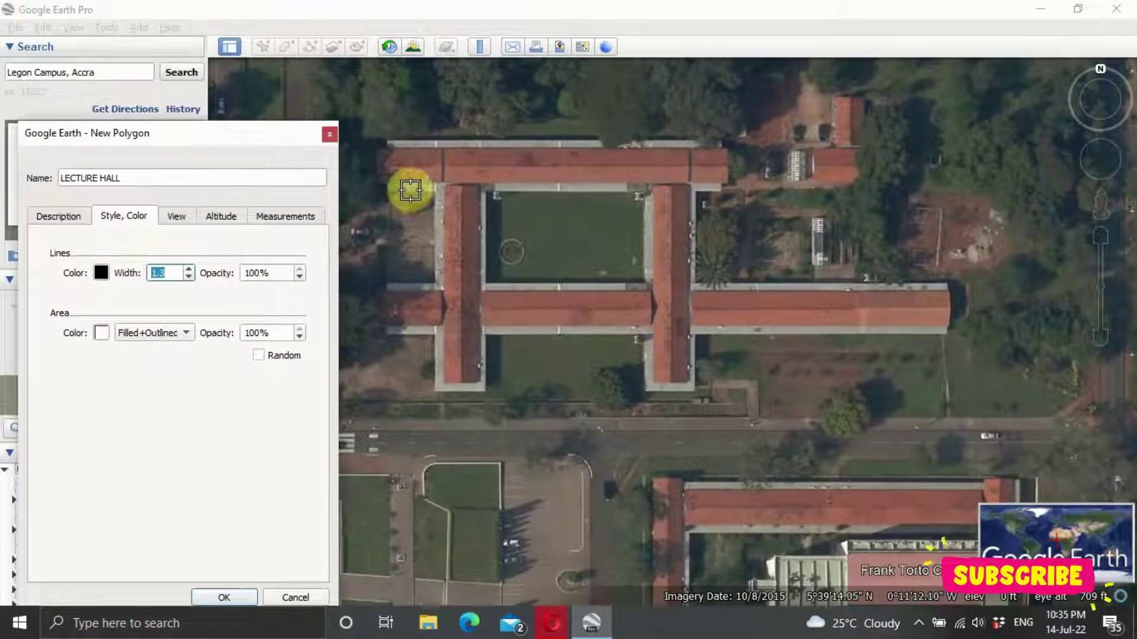
left_click(372, 146)
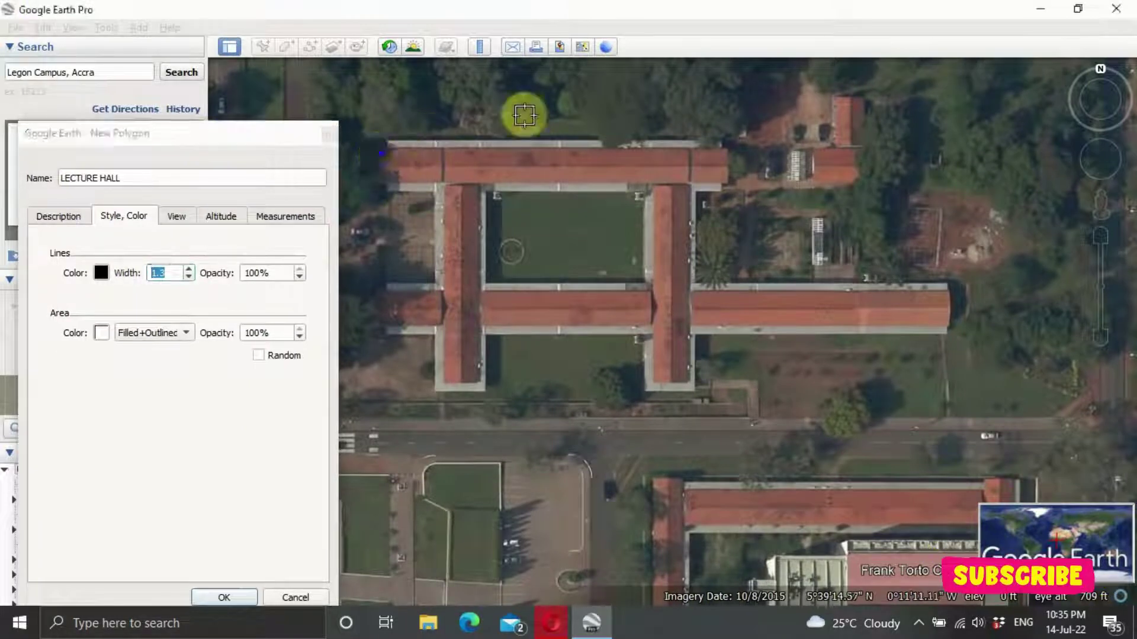
left_click(706, 150)
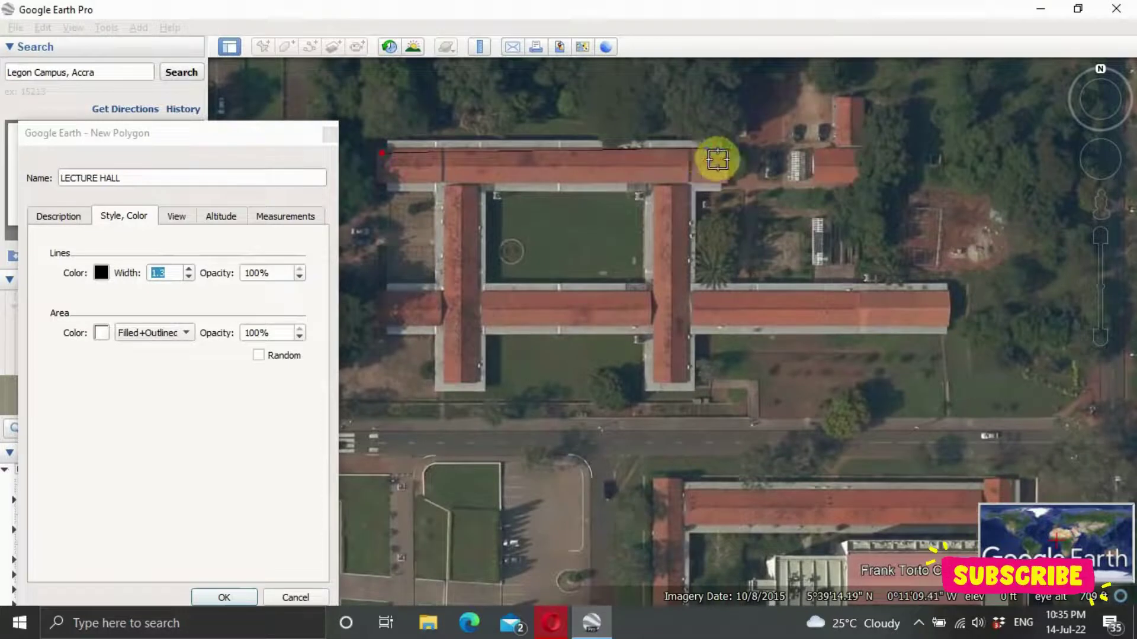
left_click(725, 146)
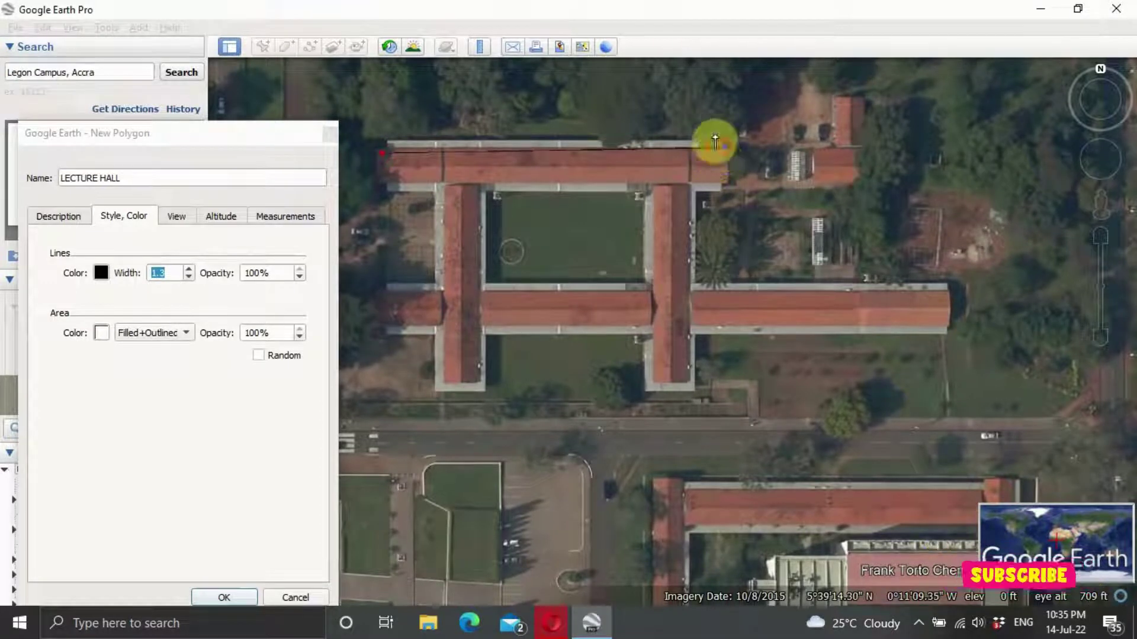
left_click(724, 178)
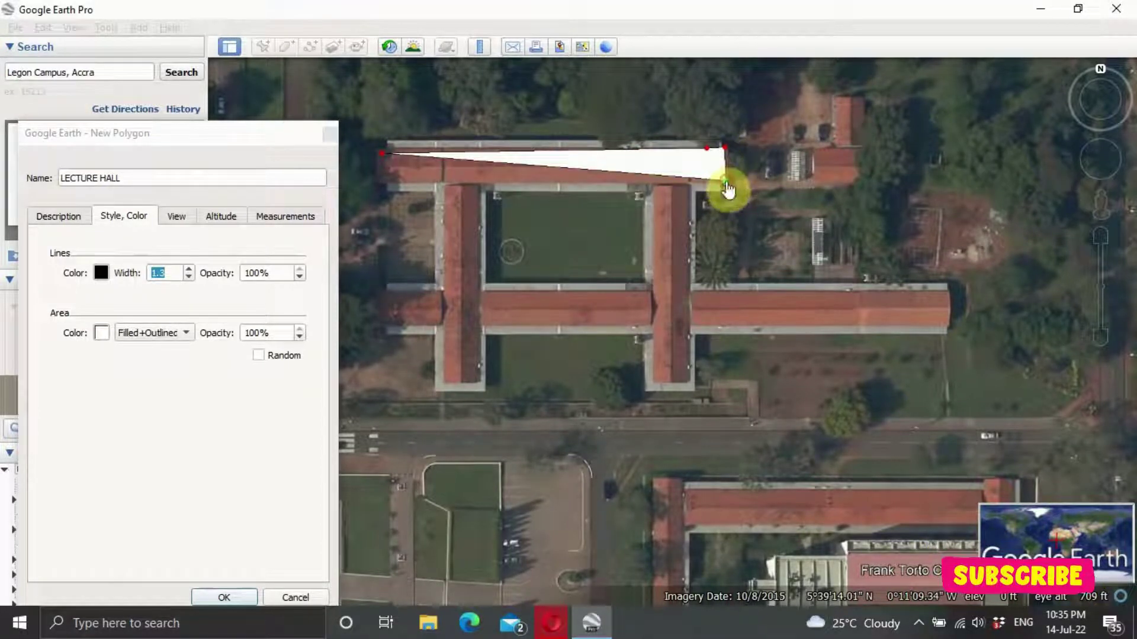
left_click(697, 192)
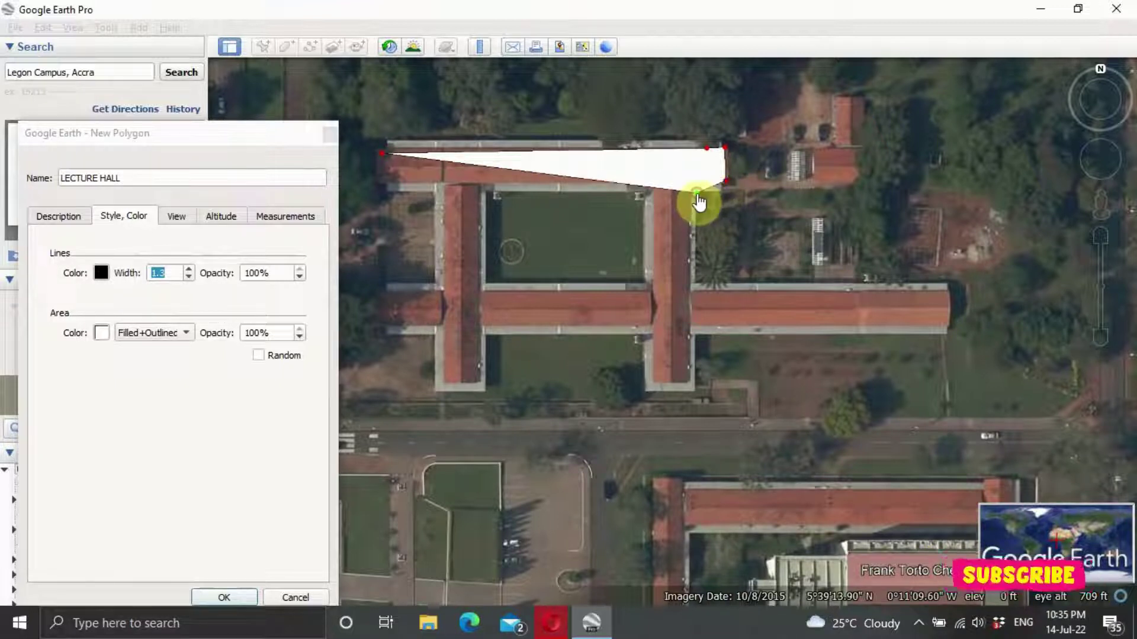
left_click(693, 277)
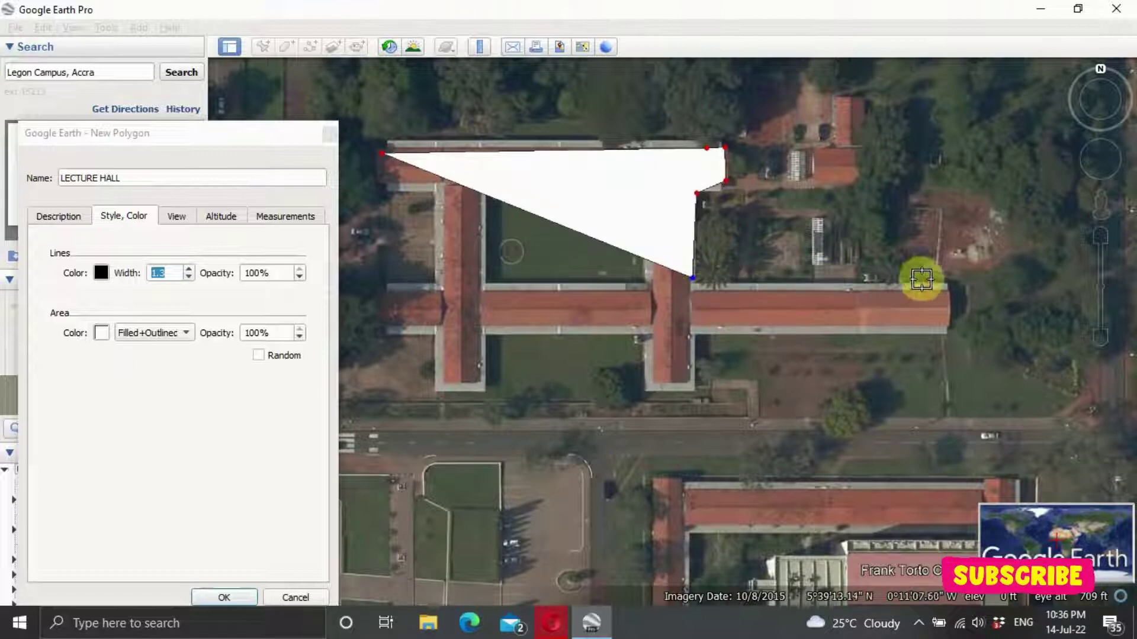
Trace the east wing and the central wing's bottom end up to the west wing junction
left_click(941, 284)
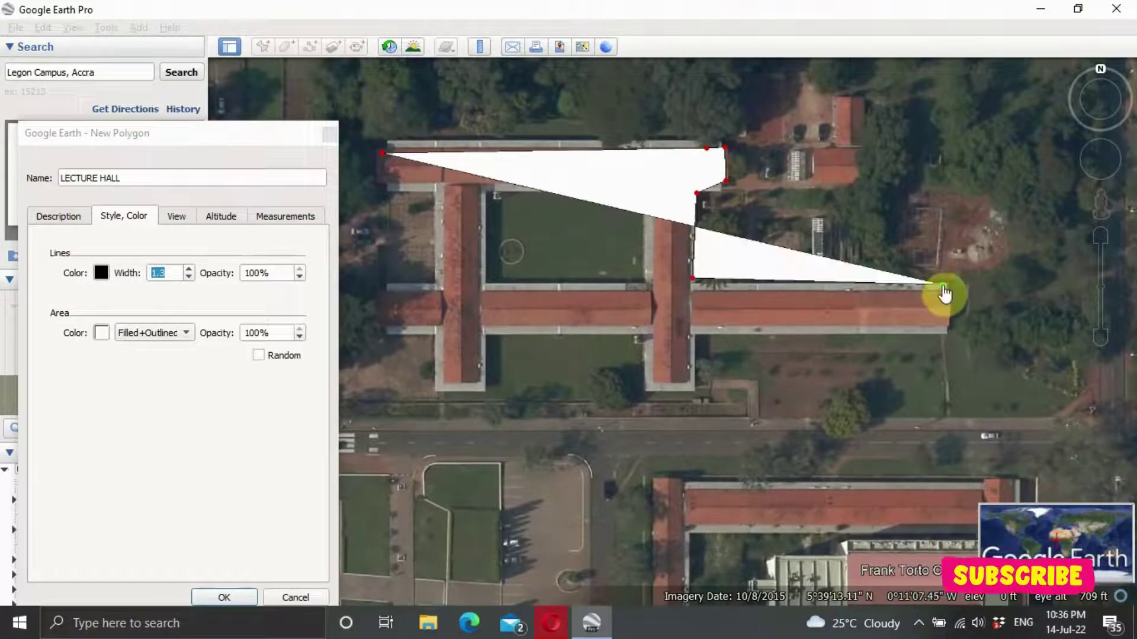
left_click(946, 332)
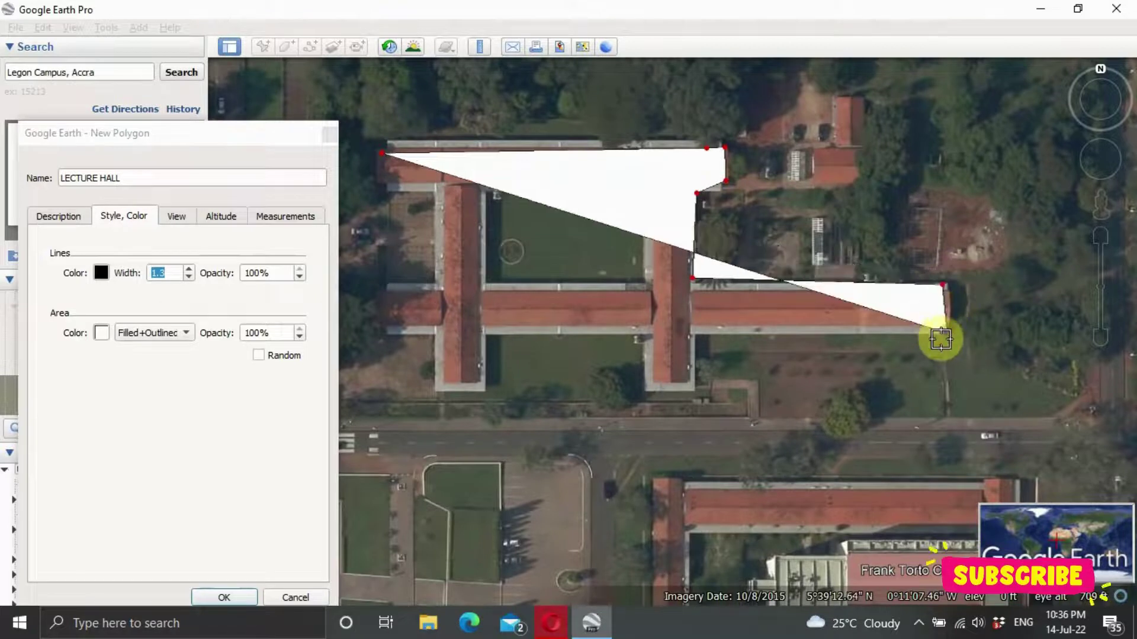
left_click(688, 332)
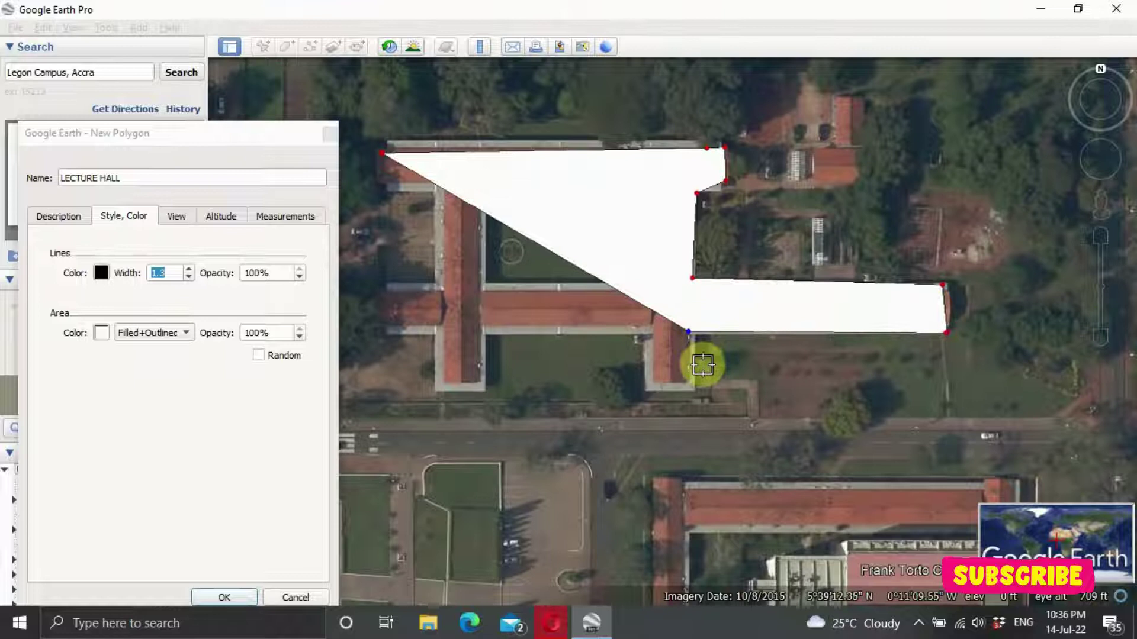
left_click(695, 387)
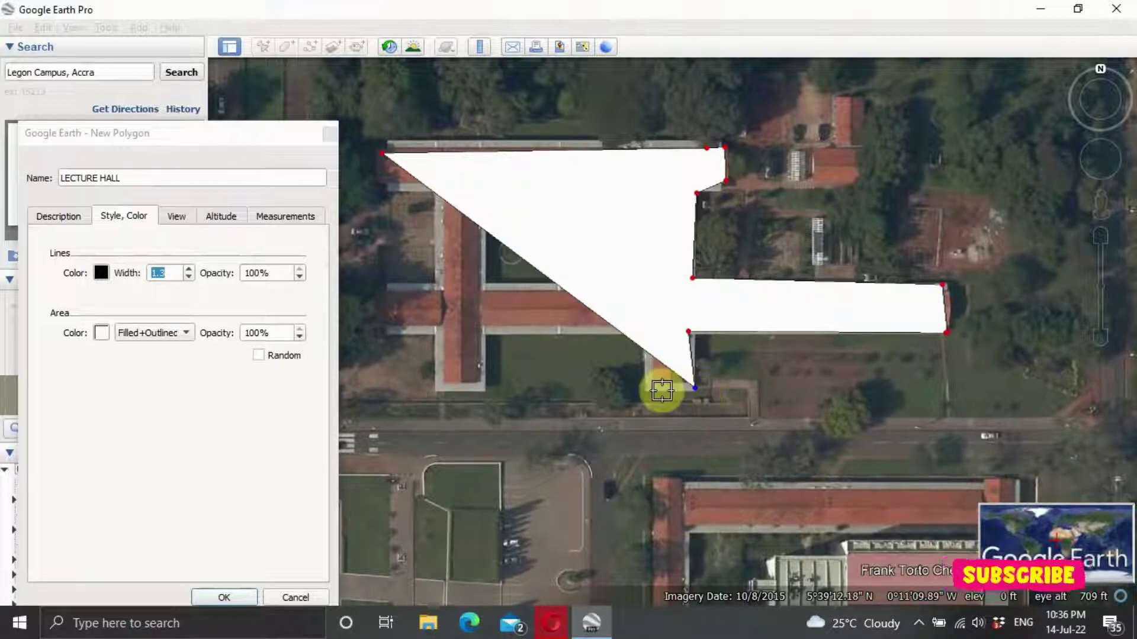
left_click(640, 384)
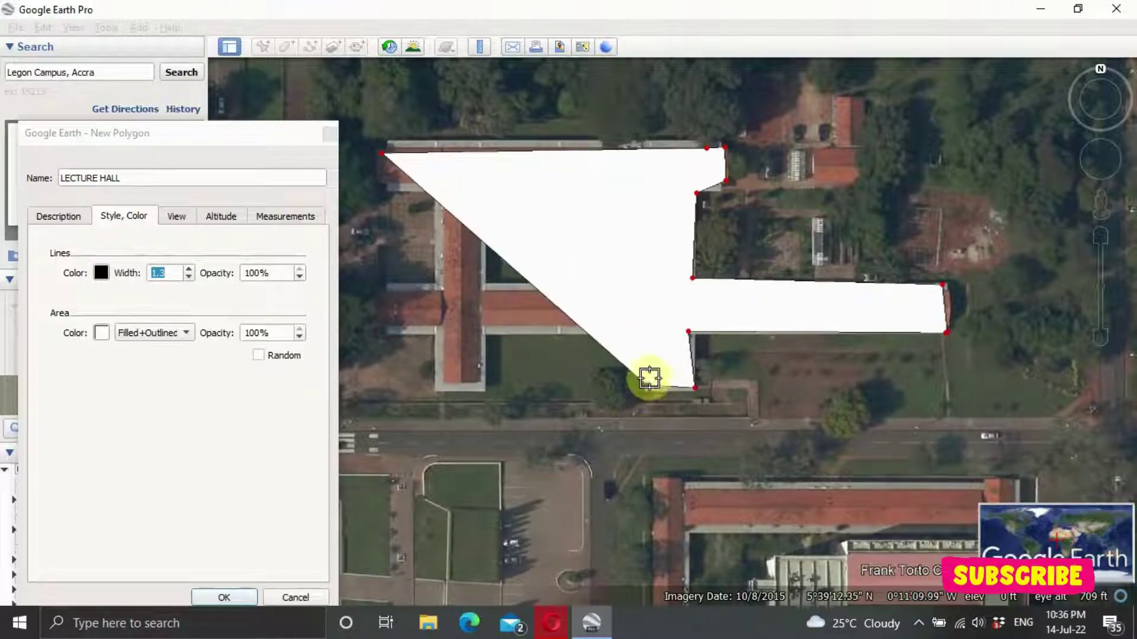
left_click(649, 325)
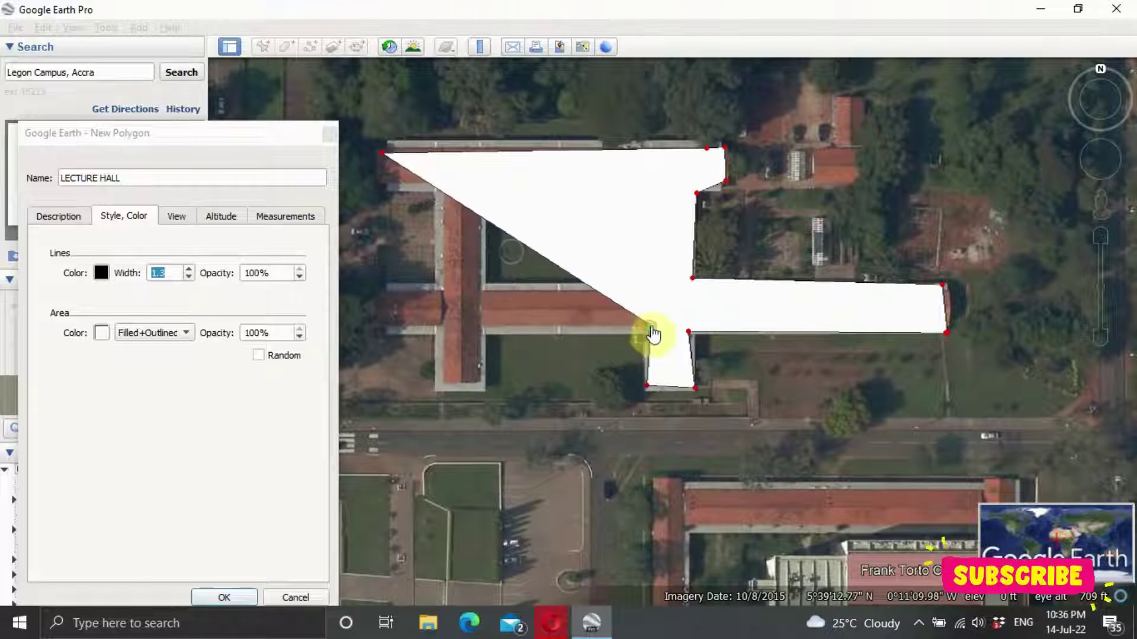
left_click(650, 285)
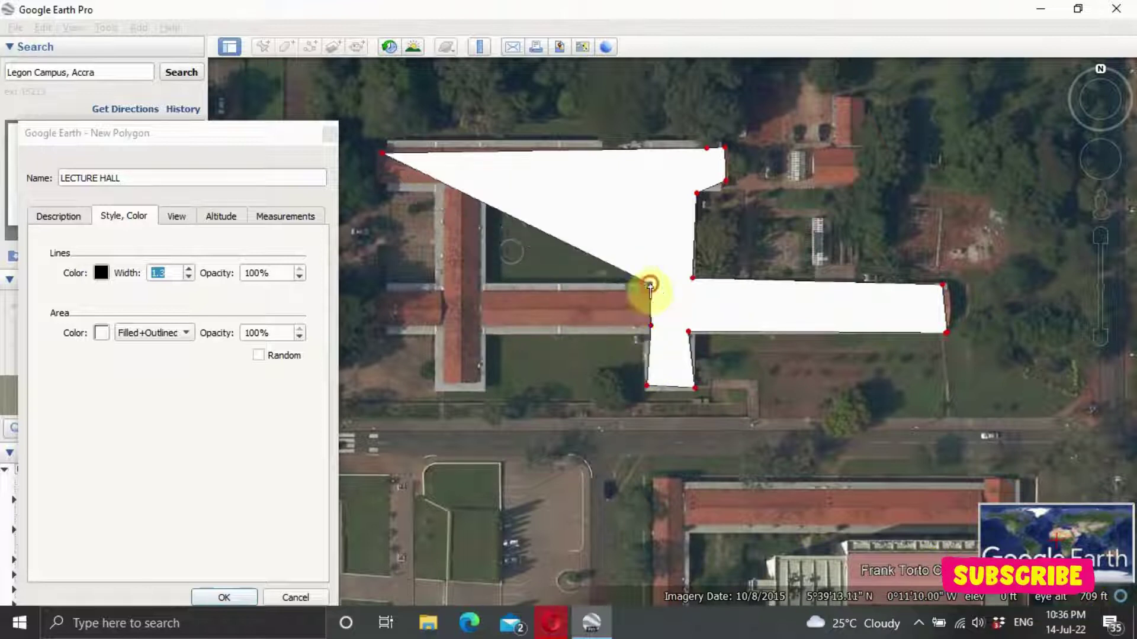
Trace the inner courtyard corners and the south edge west to the west wing's corner
left_click(653, 194)
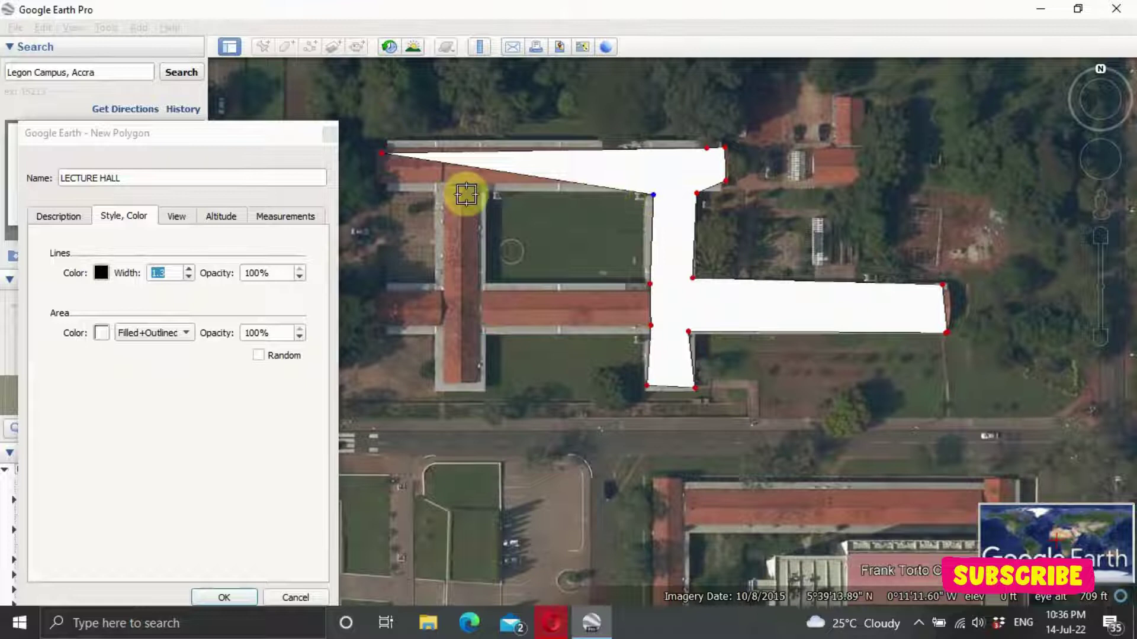
left_click(485, 187)
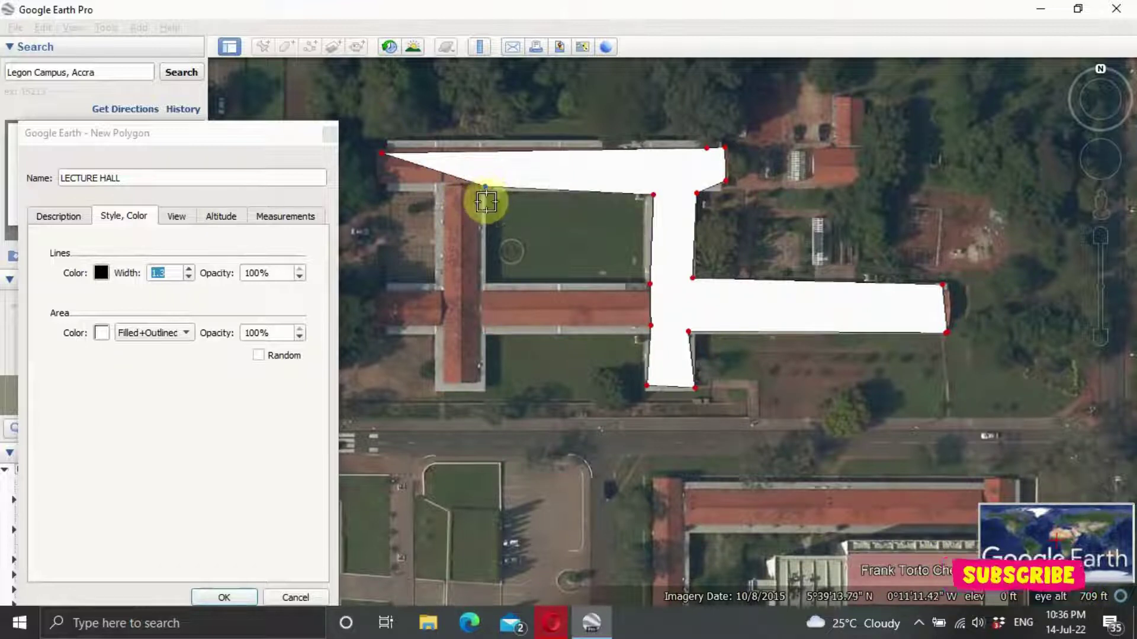
left_click(486, 283)
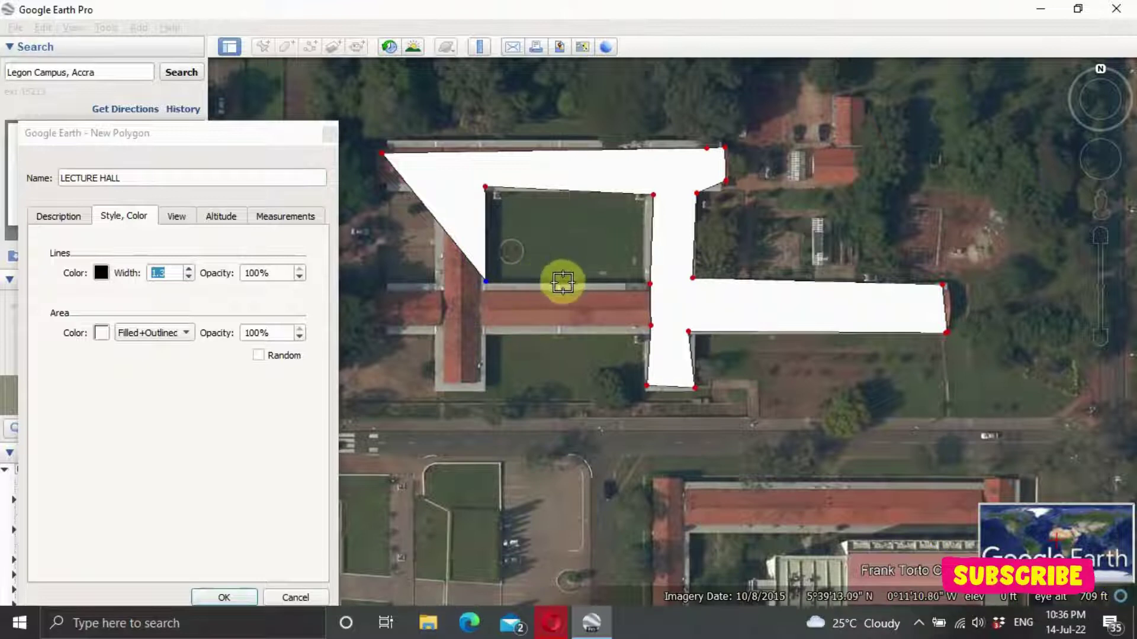
left_click(534, 288)
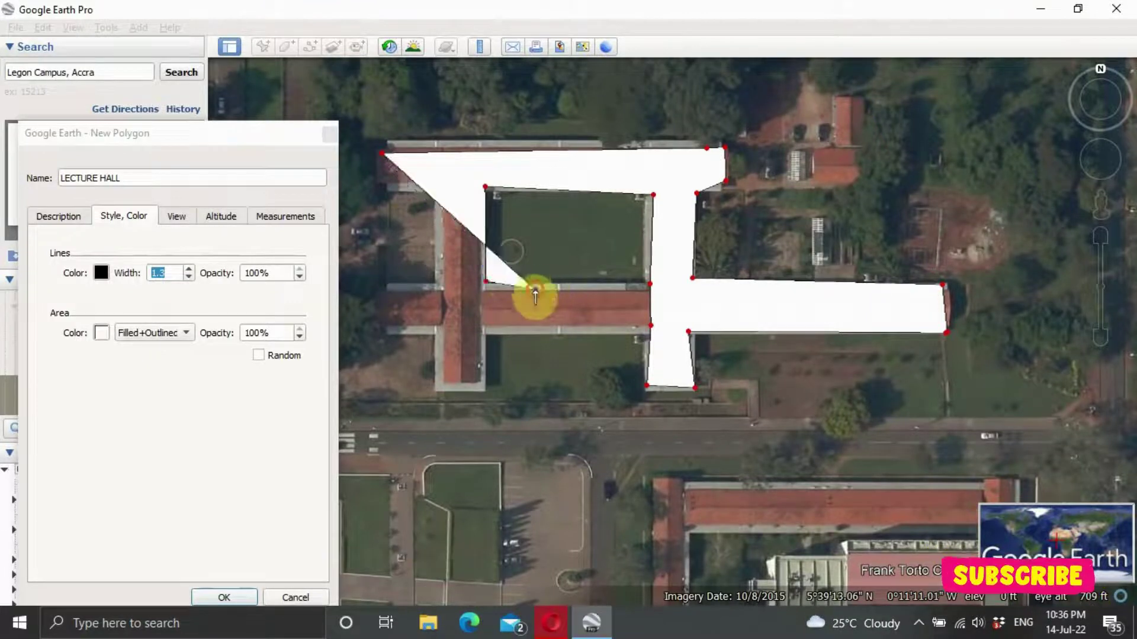
left_click(568, 285)
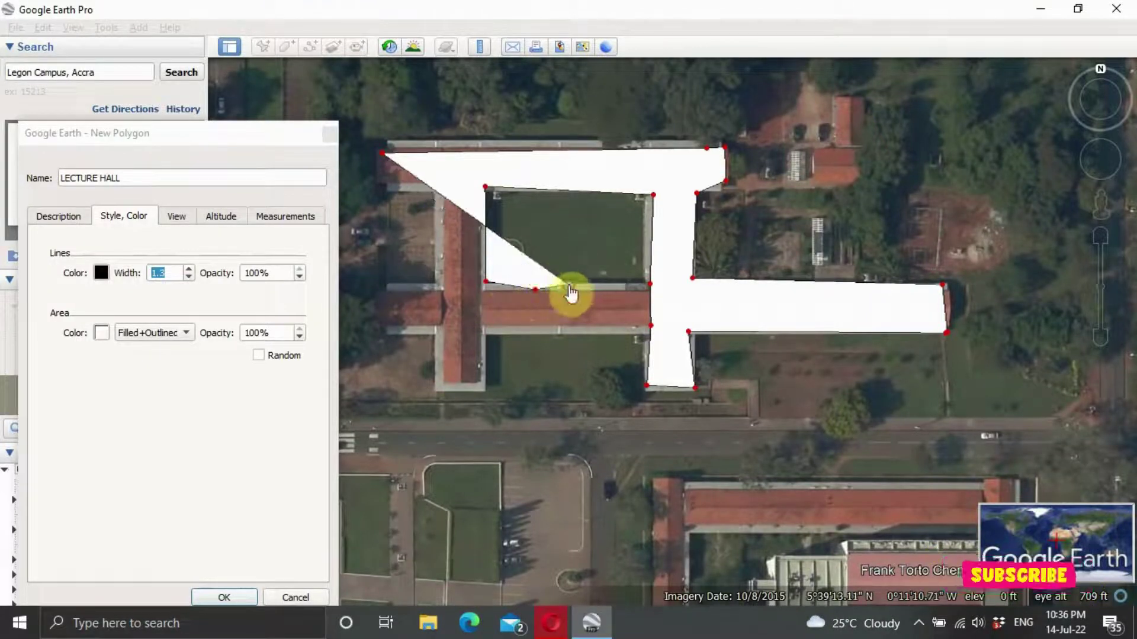
left_click(644, 289)
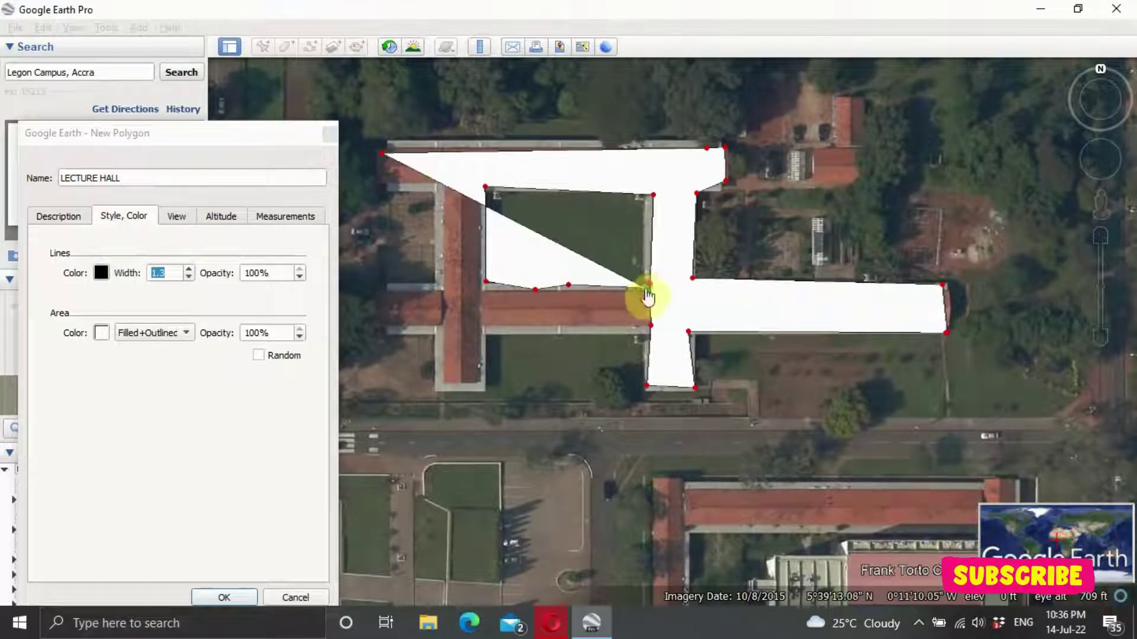
left_click(648, 328)
left_click(628, 335)
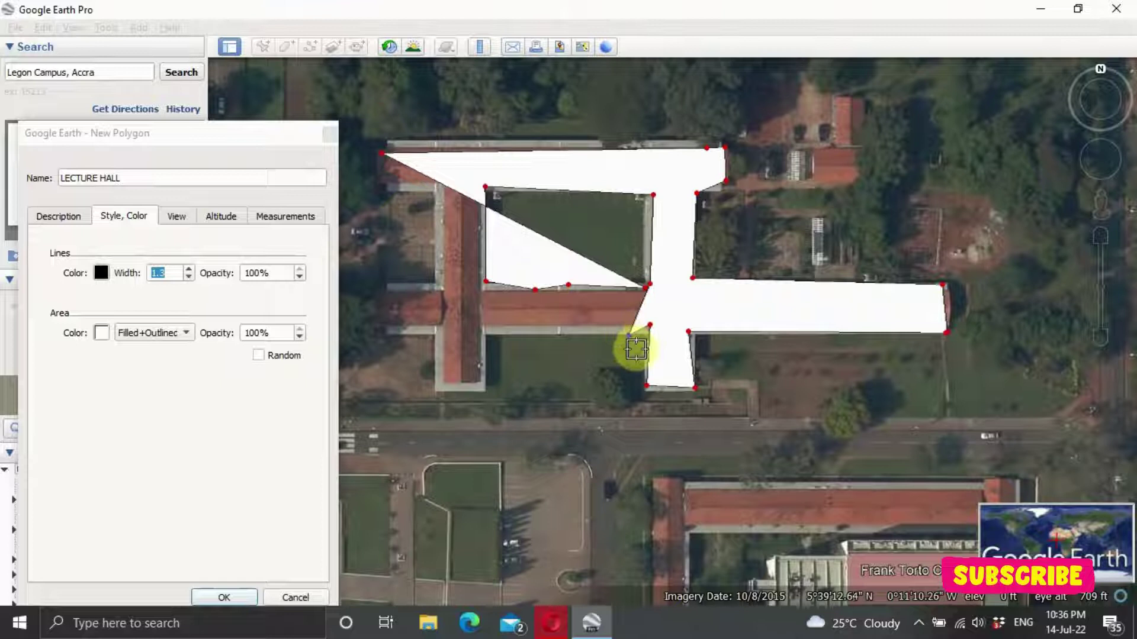
left_click(590, 342)
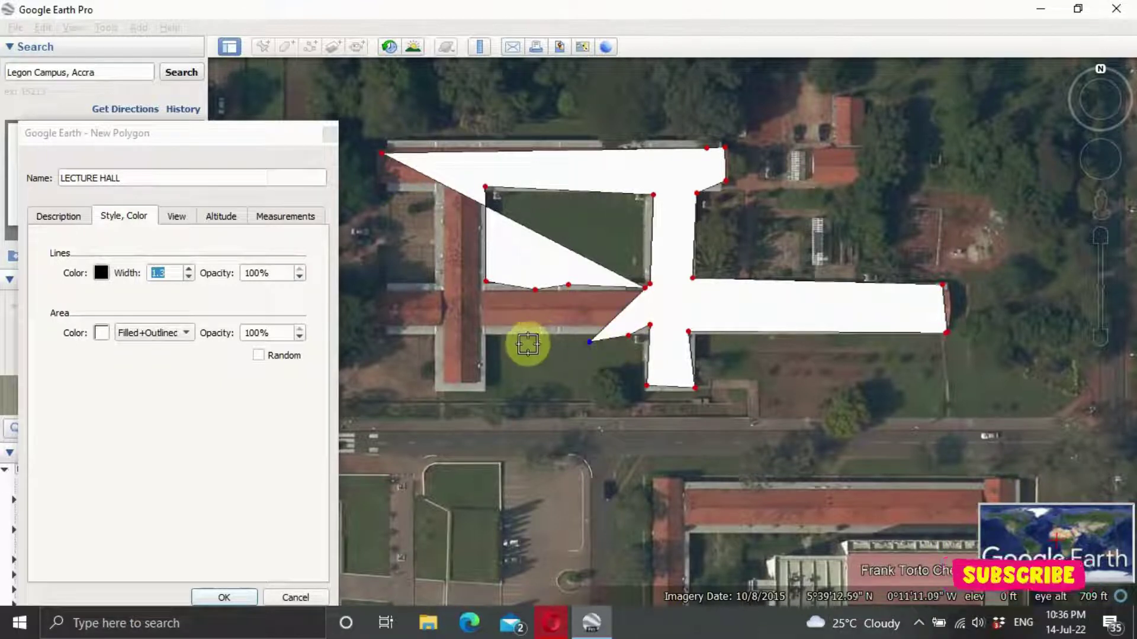
left_click(504, 342)
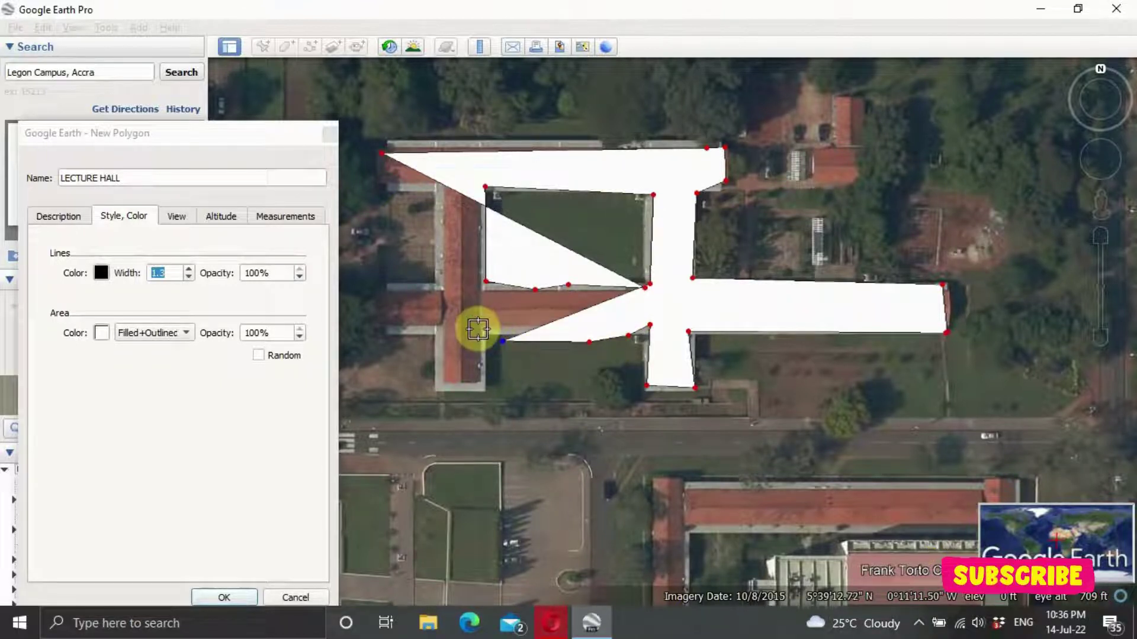
left_click(482, 329)
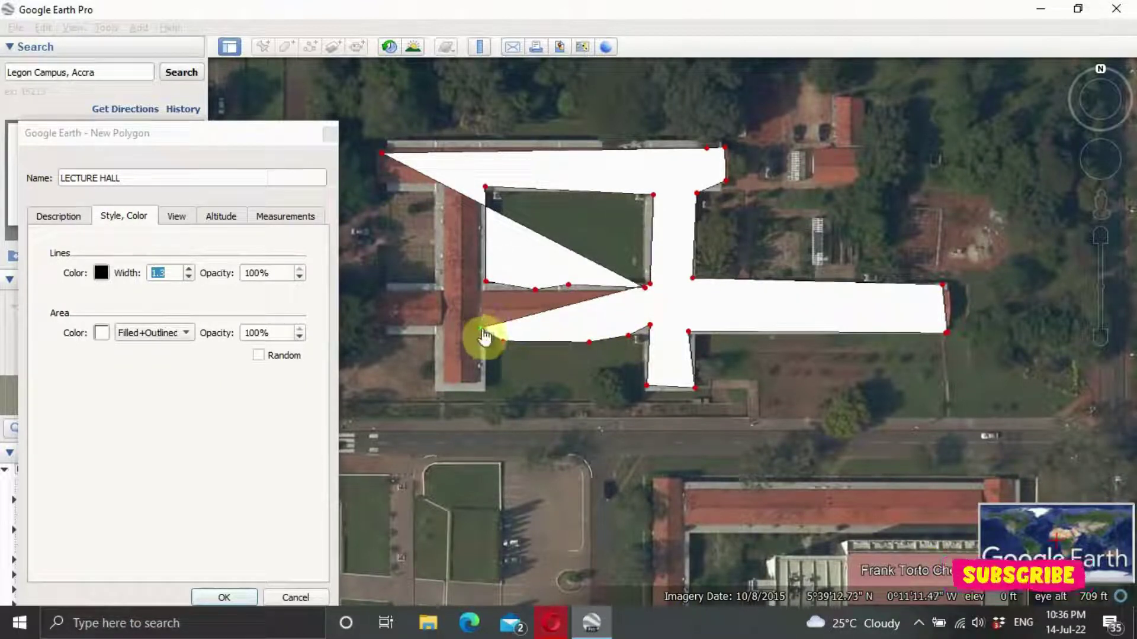
Outline the west wing and side extension, closing the polygon at the top-left building corner
left_click(490, 374)
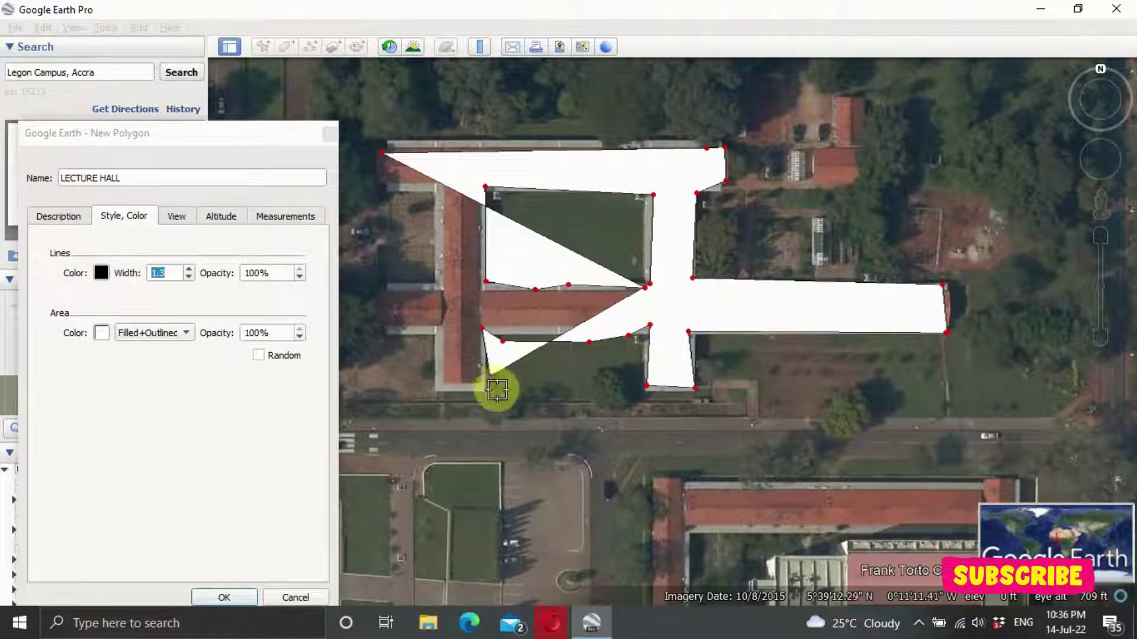
left_click(482, 391)
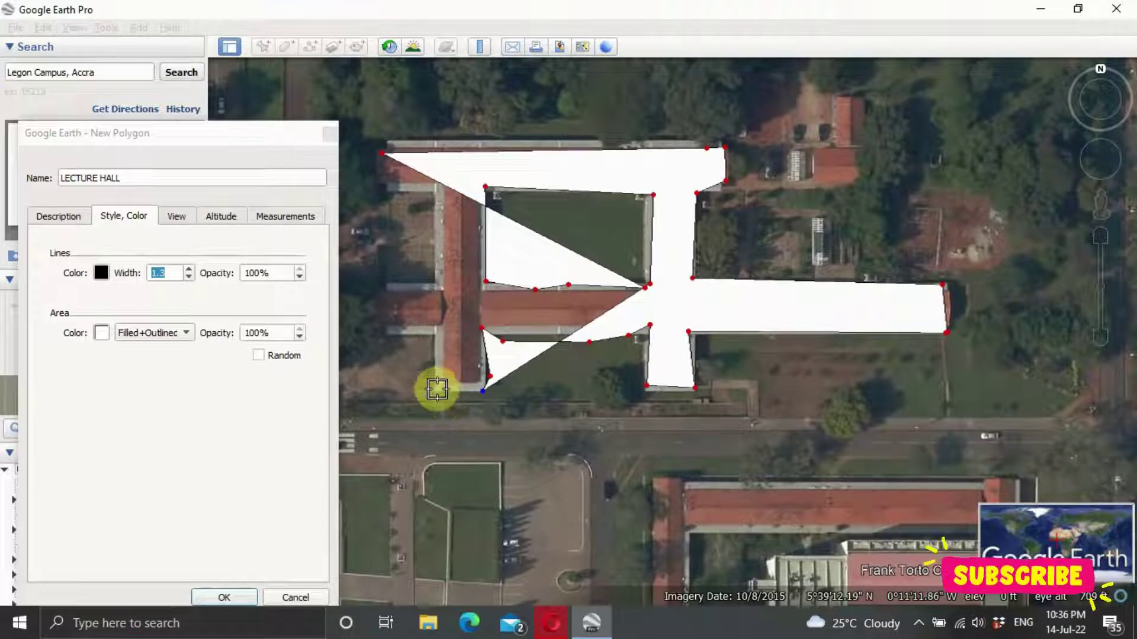
left_click(439, 385)
left_click(427, 309)
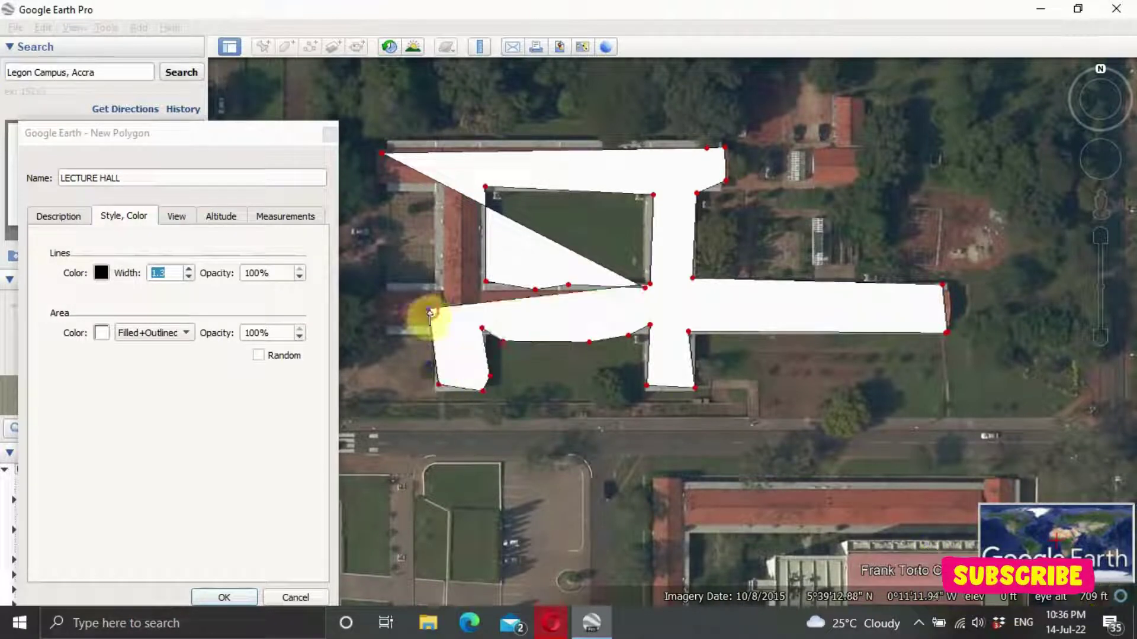
left_click(390, 335)
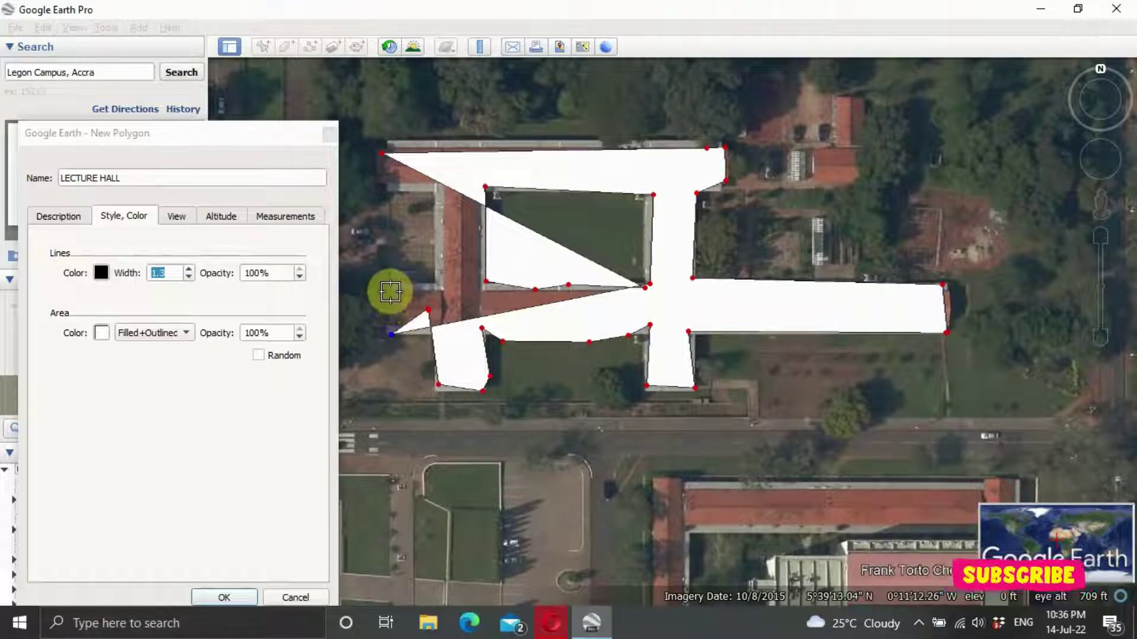
left_click(391, 292)
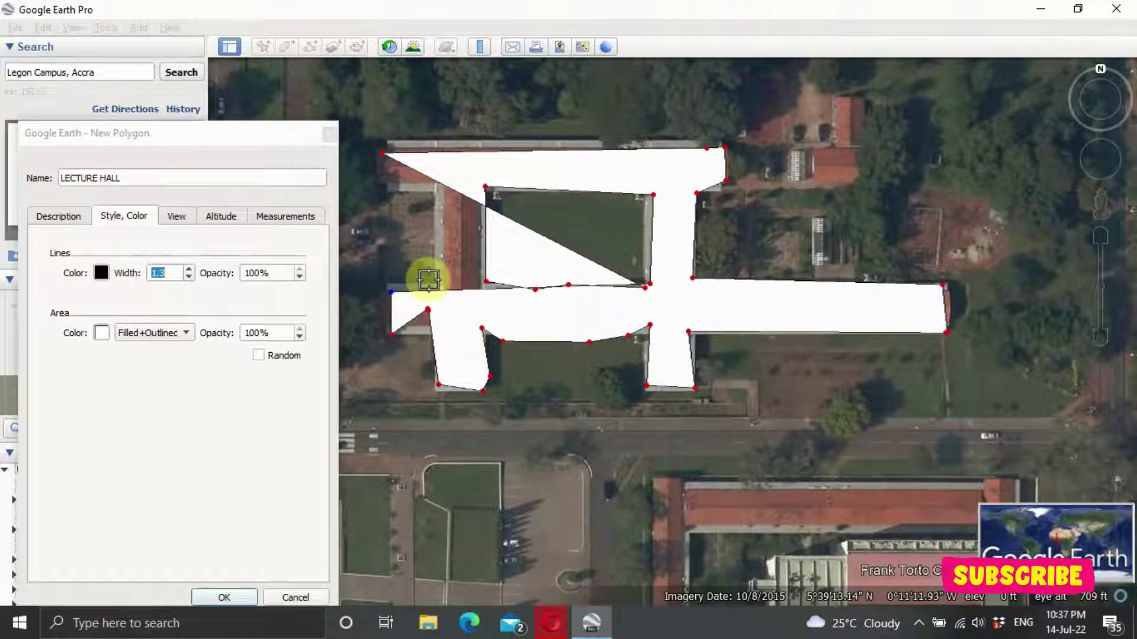
left_click(441, 269)
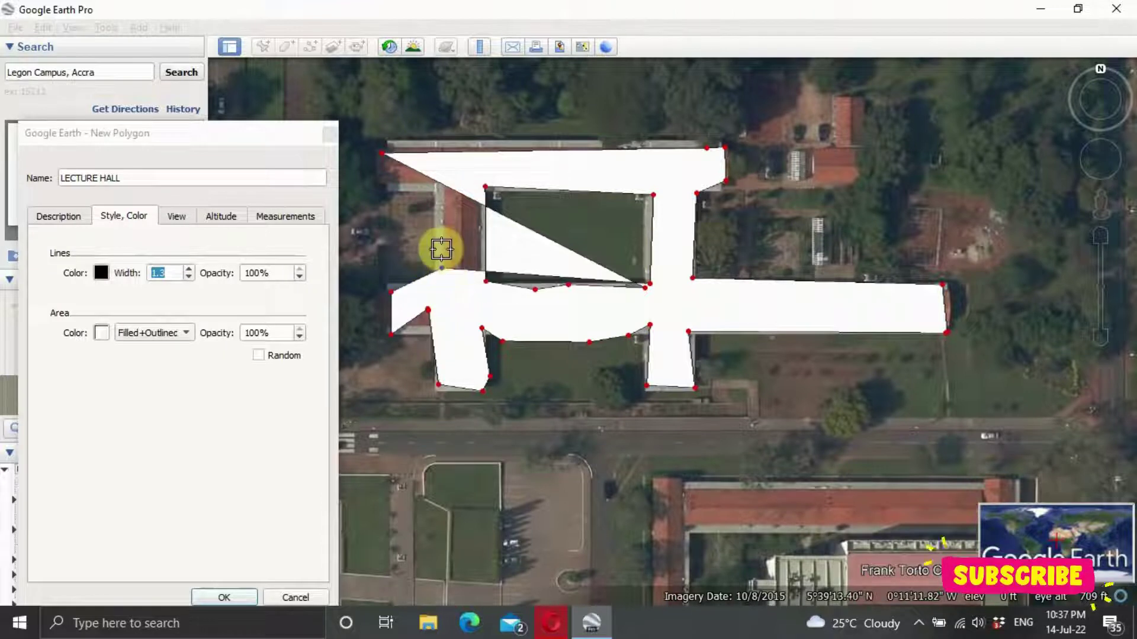
left_click(442, 212)
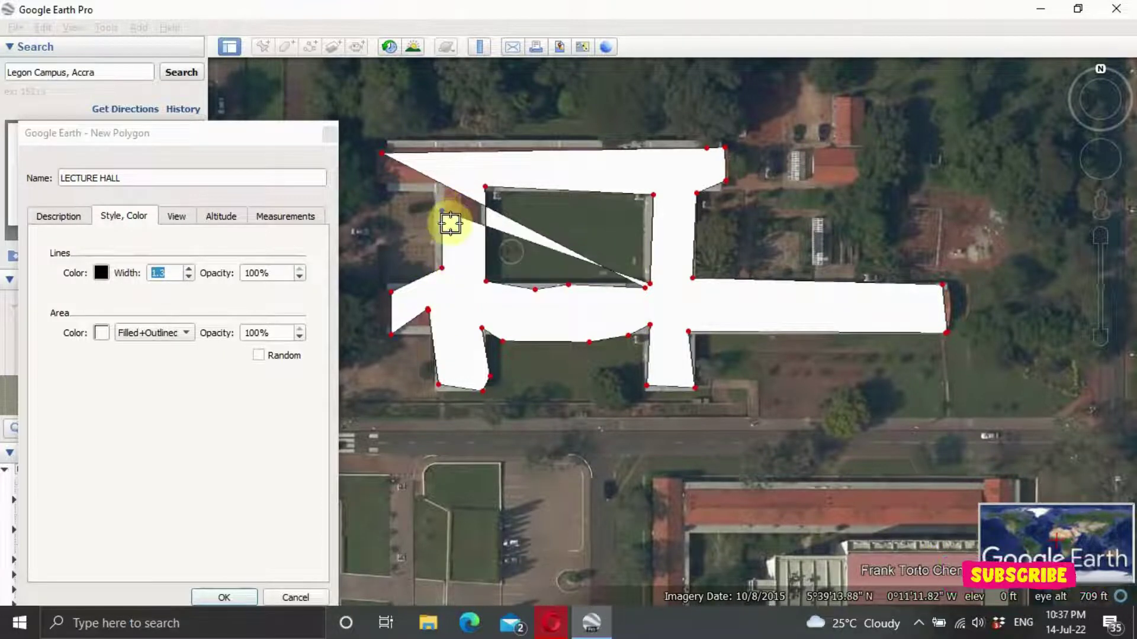
left_click(441, 194)
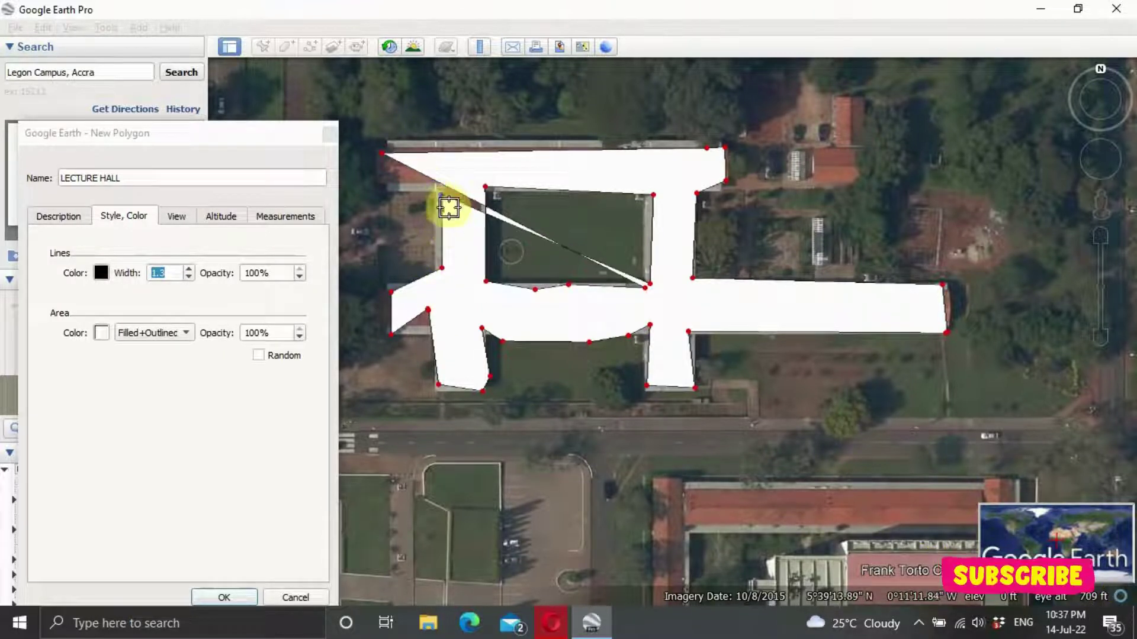
left_click(383, 188)
left_click(386, 158)
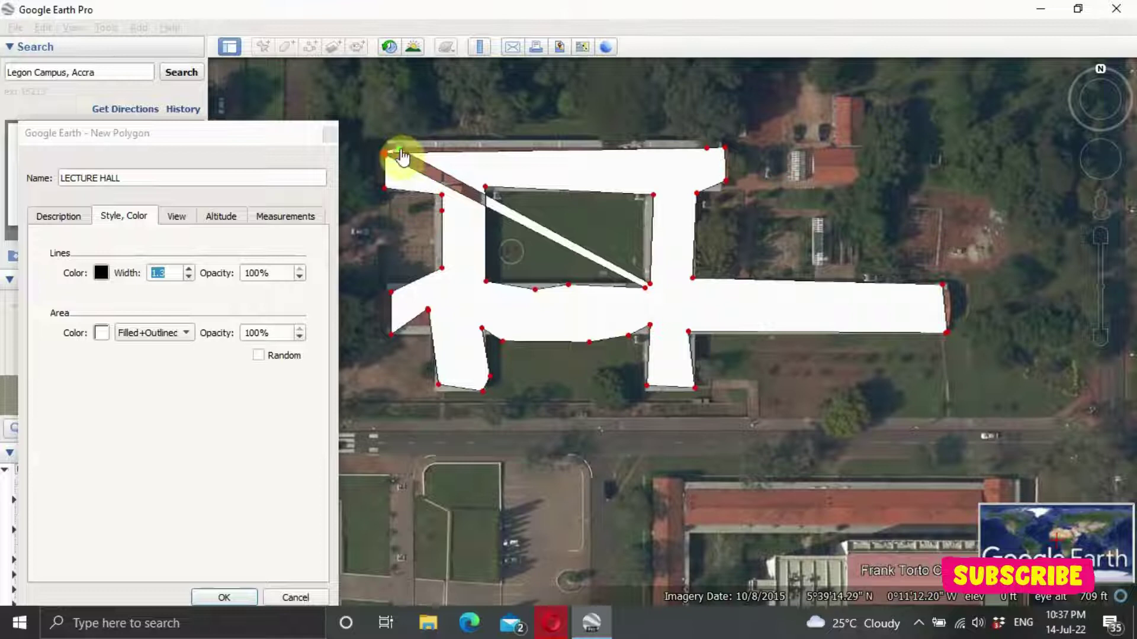
left_click_drag(406, 162, 388, 154)
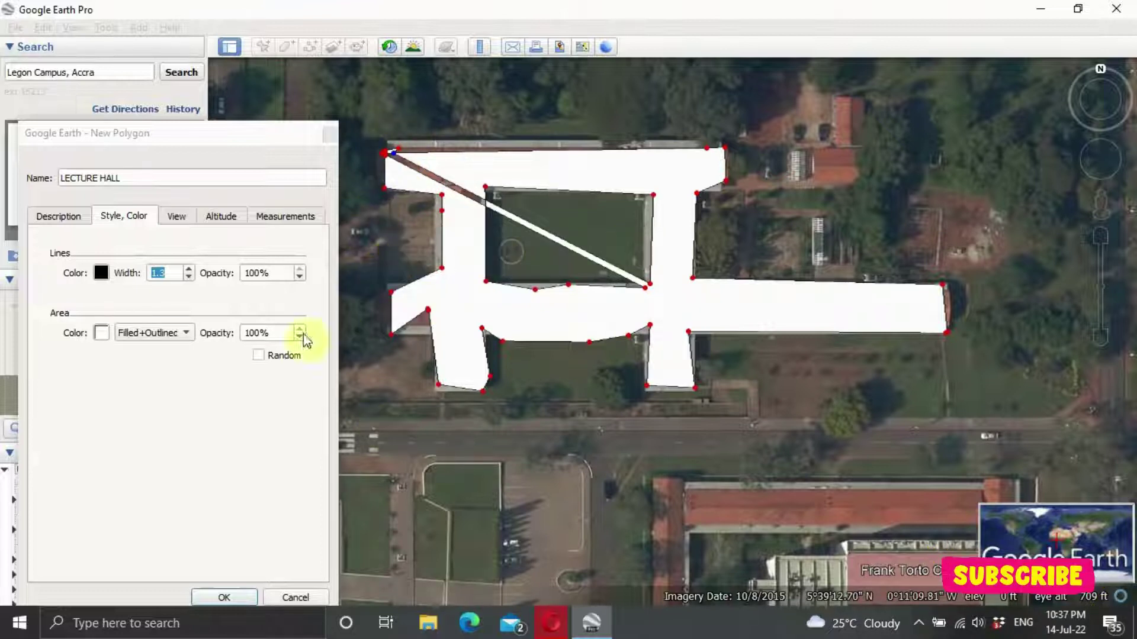
Save the LECTURE HALL polygon and pan south to the Chemistry Building
left_click(217, 596)
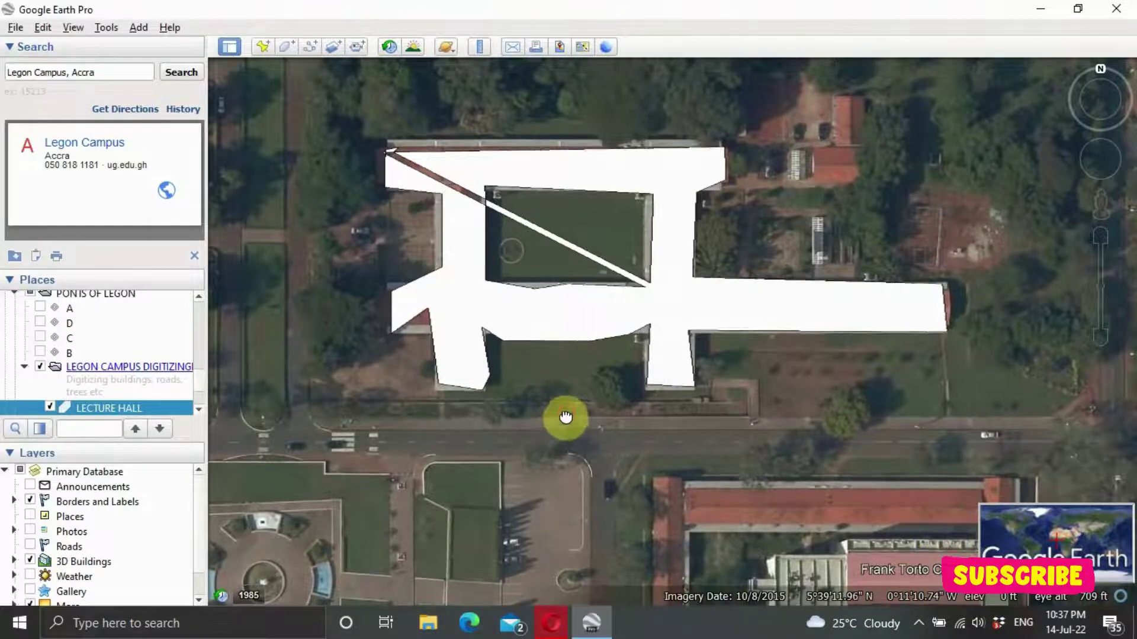
left_click_drag(563, 421, 484, 236)
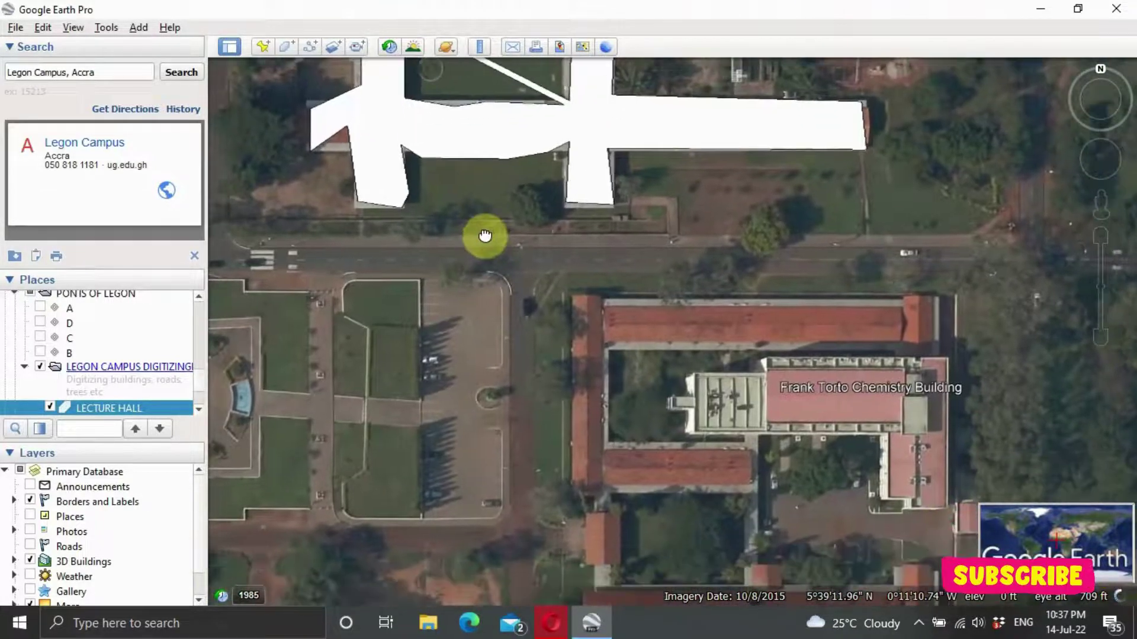
Start a new polygon named HALL and bring up its line and area style settings
left_click(284, 48)
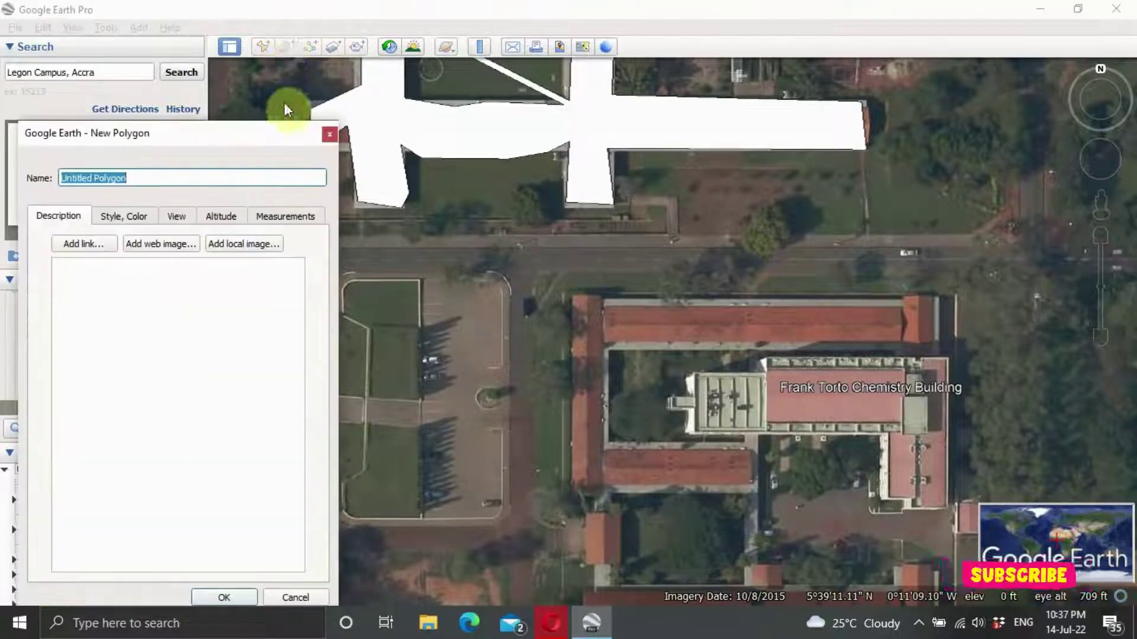
left_click(249, 181)
type("RES")
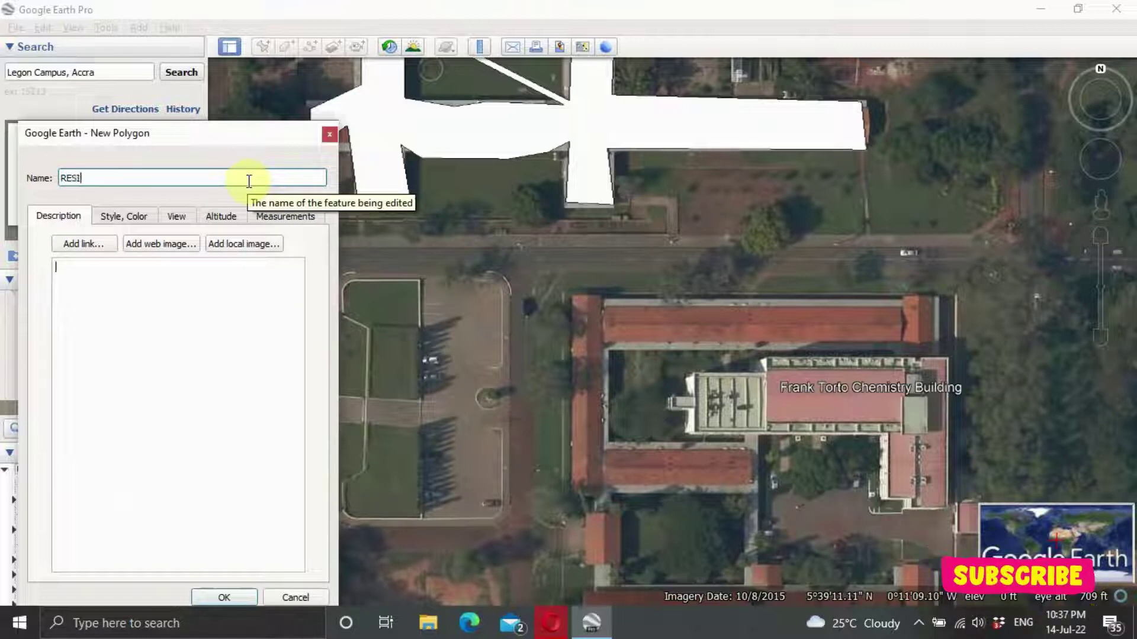
type("IDE")
key("Tab")
key("BackSpace")
key("BackSpace")
key("BackSpace")
key("BackSpace")
key("BackSpace")
key("BackSpace")
key("BackSpace")
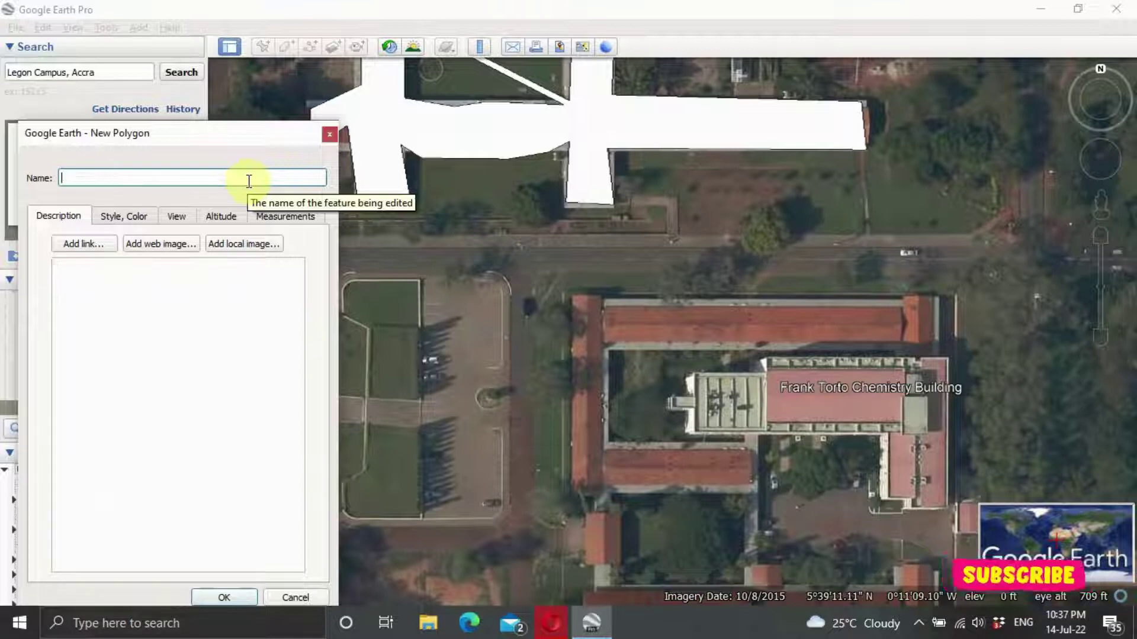
type("HALL")
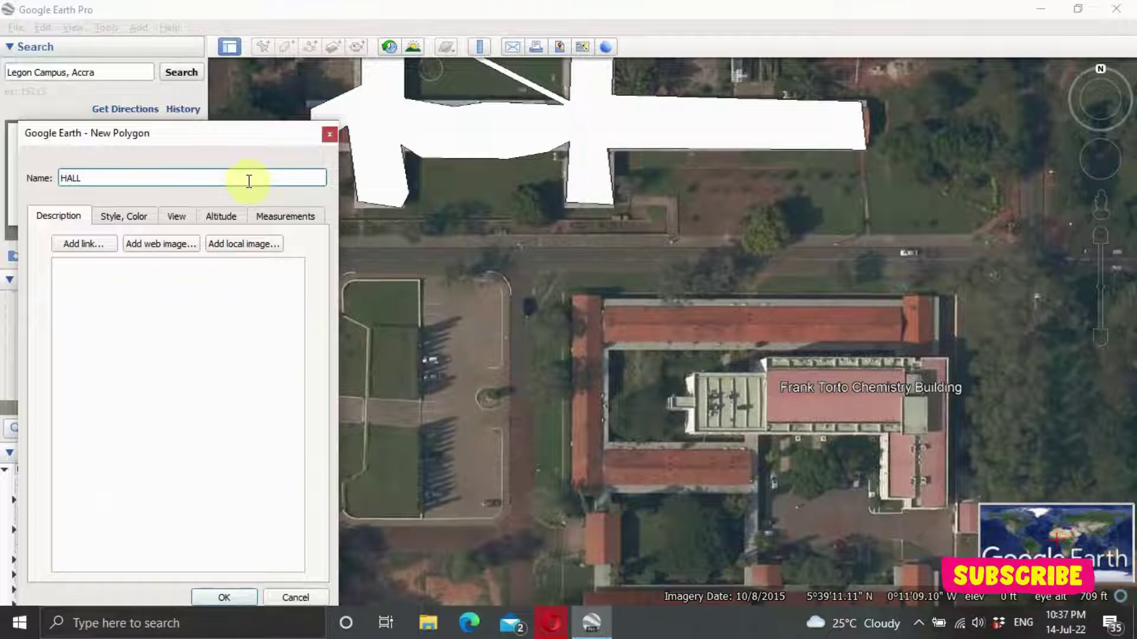
left_click(125, 216)
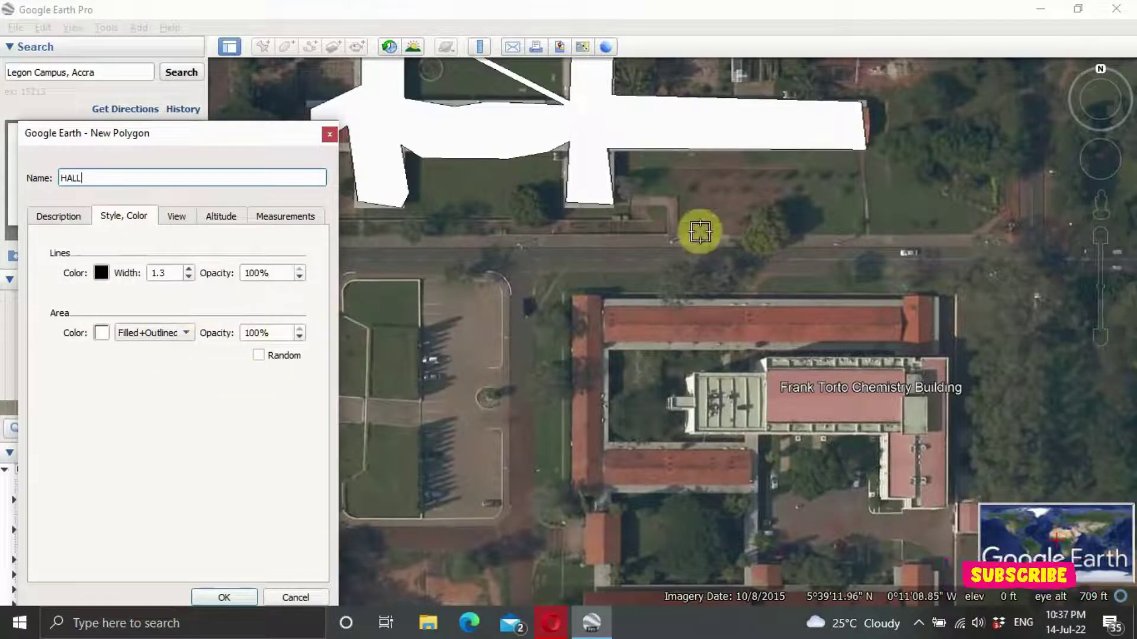
Outline the U-shaped building beside the Frank Torto Chemistry Building with eleven vertices
left_click(576, 303)
left_click(605, 304)
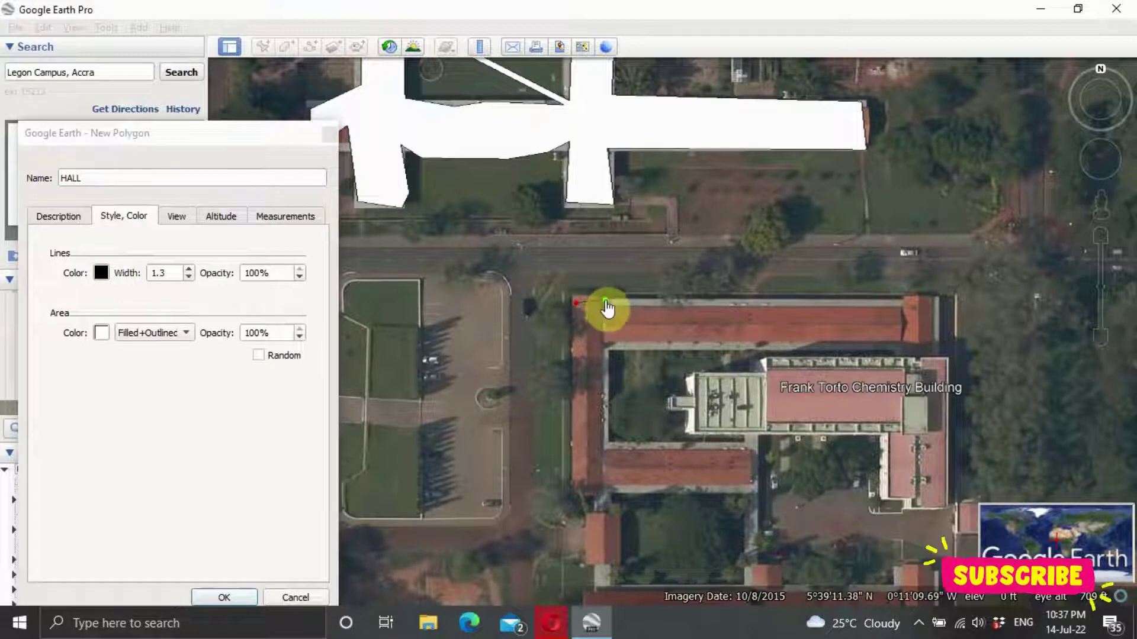
left_click(670, 311)
left_click(711, 310)
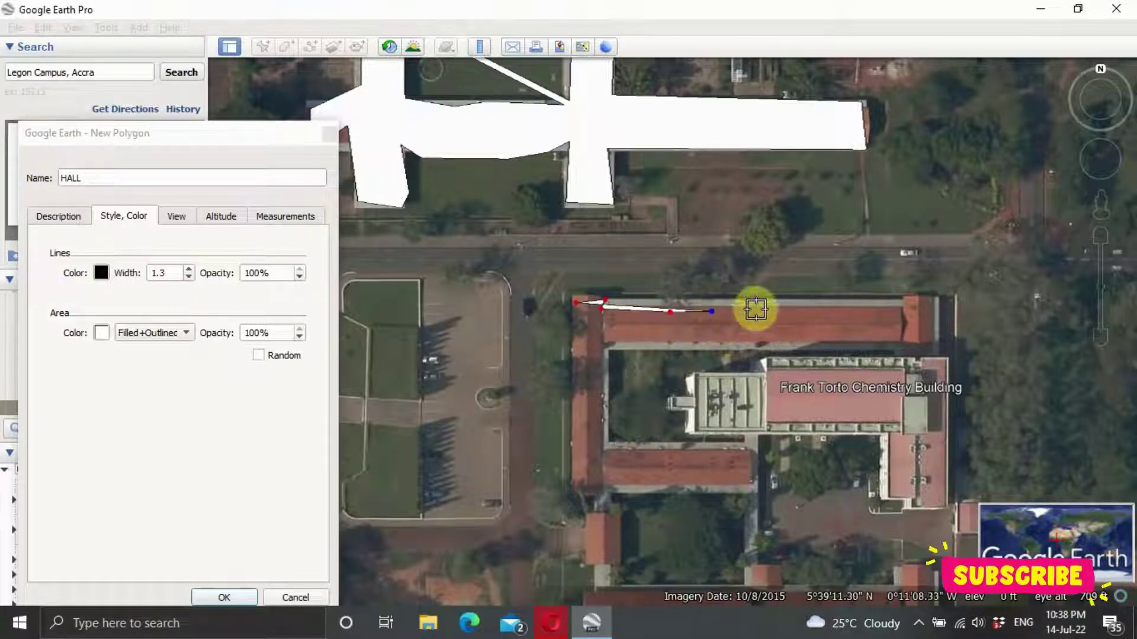
left_click(897, 305)
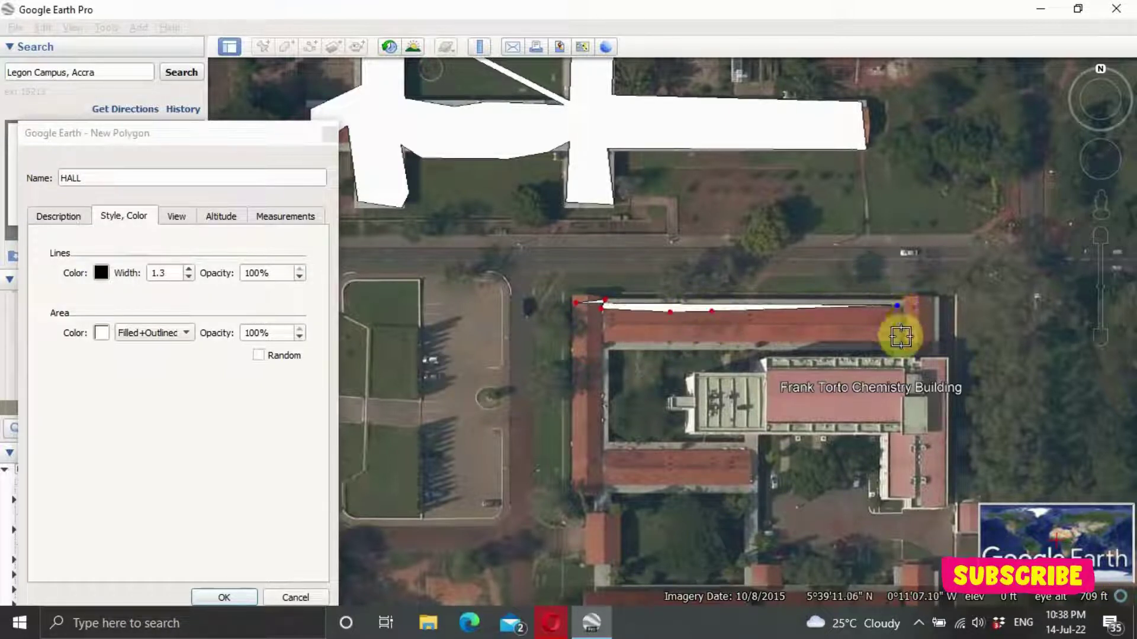
left_click(900, 344)
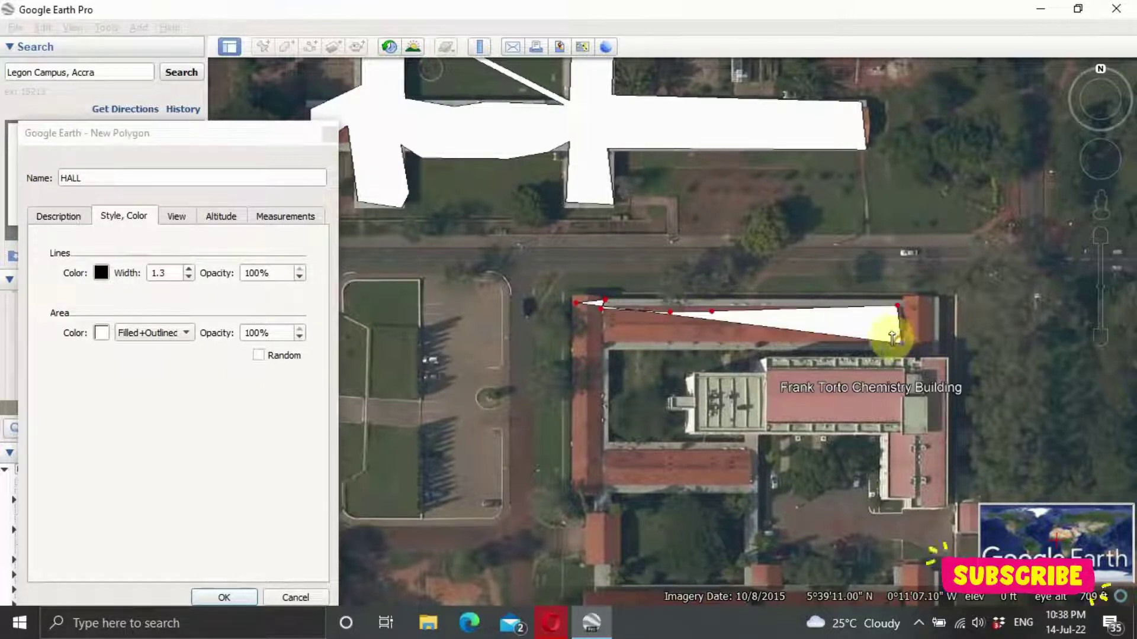
left_click(614, 347)
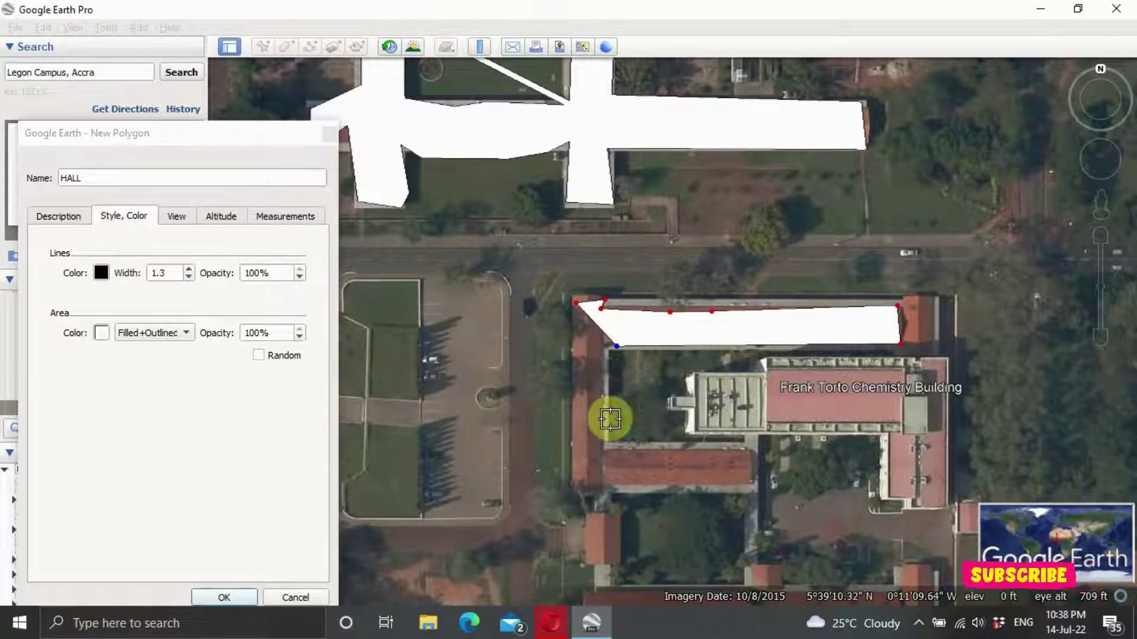
left_click(606, 448)
left_click(747, 453)
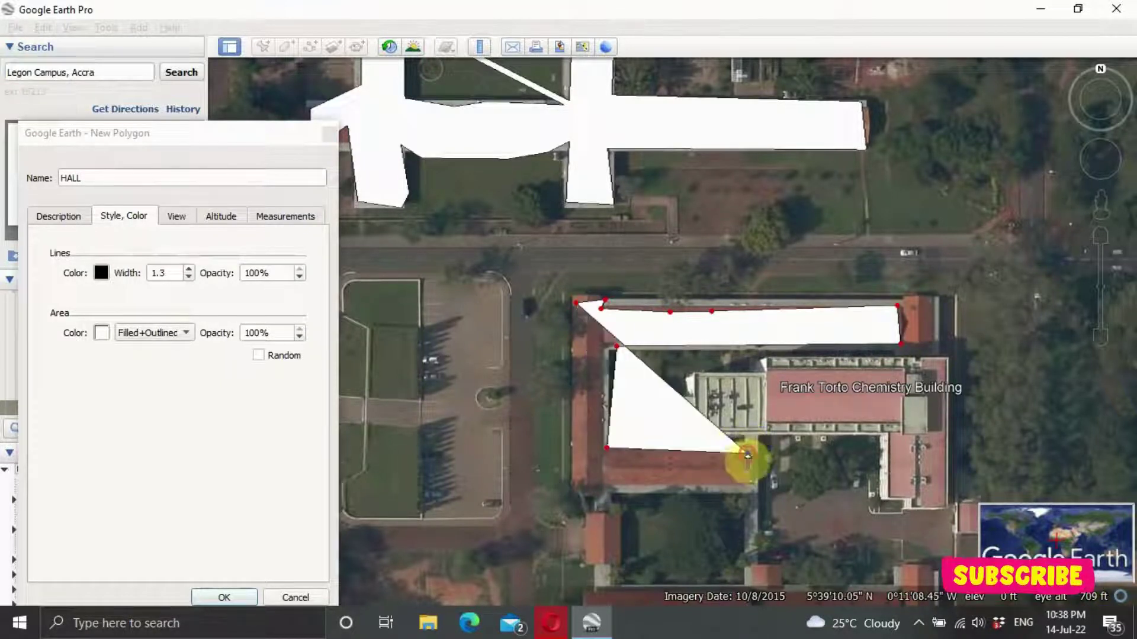
left_click(749, 492)
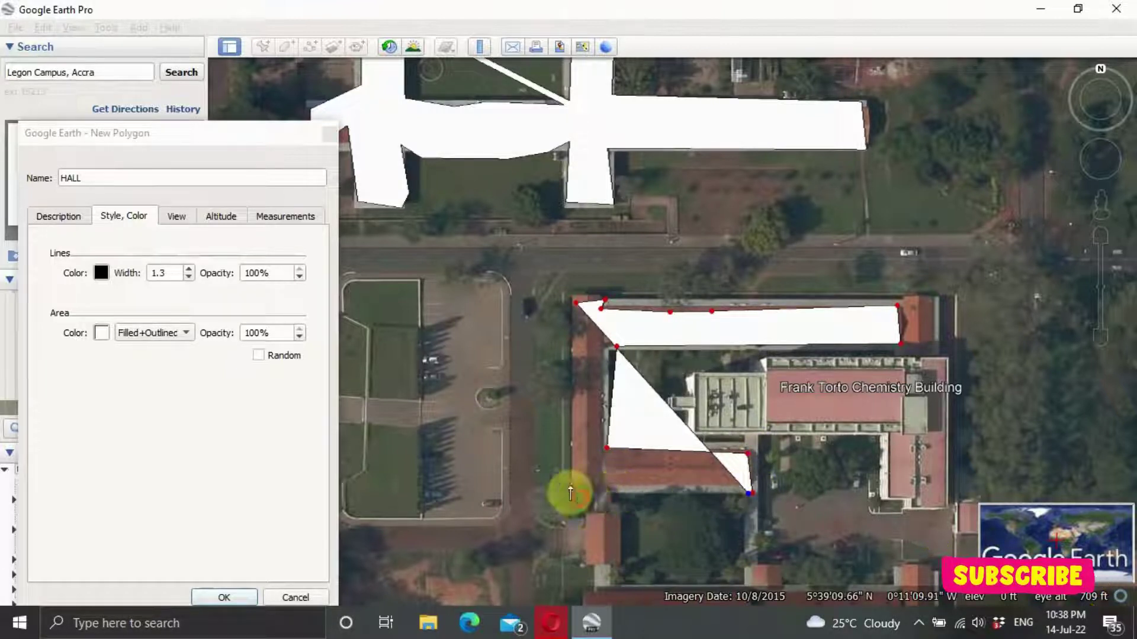
left_click(580, 498)
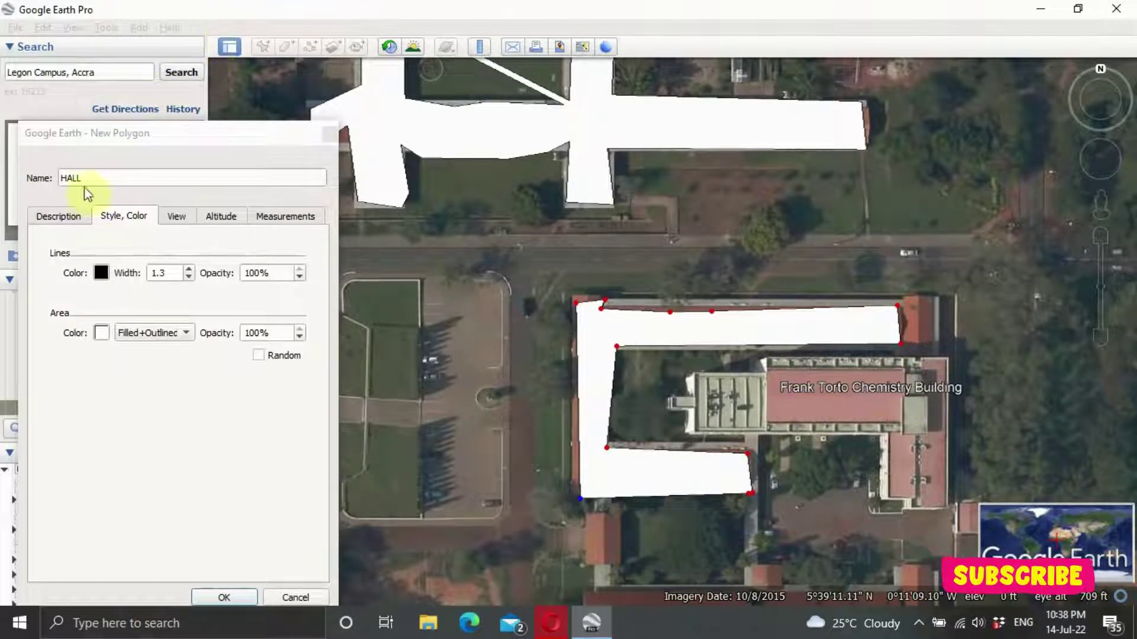
left_click(144, 178)
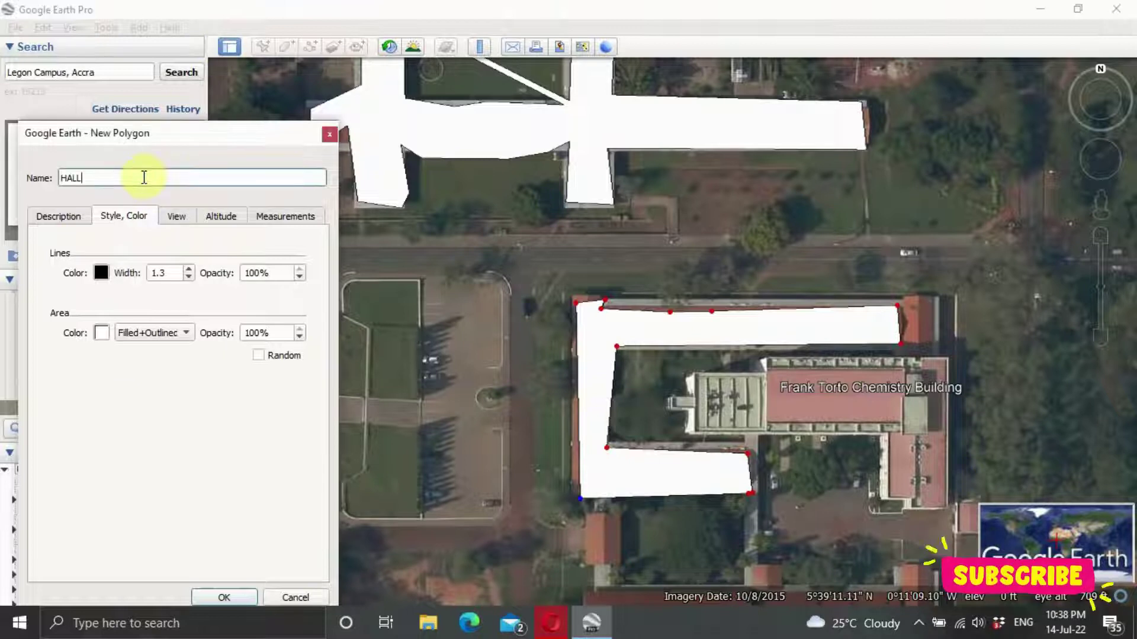
key("BackSpace")
key("BackSpace")
key("BackSpace")
key("BackSpace")
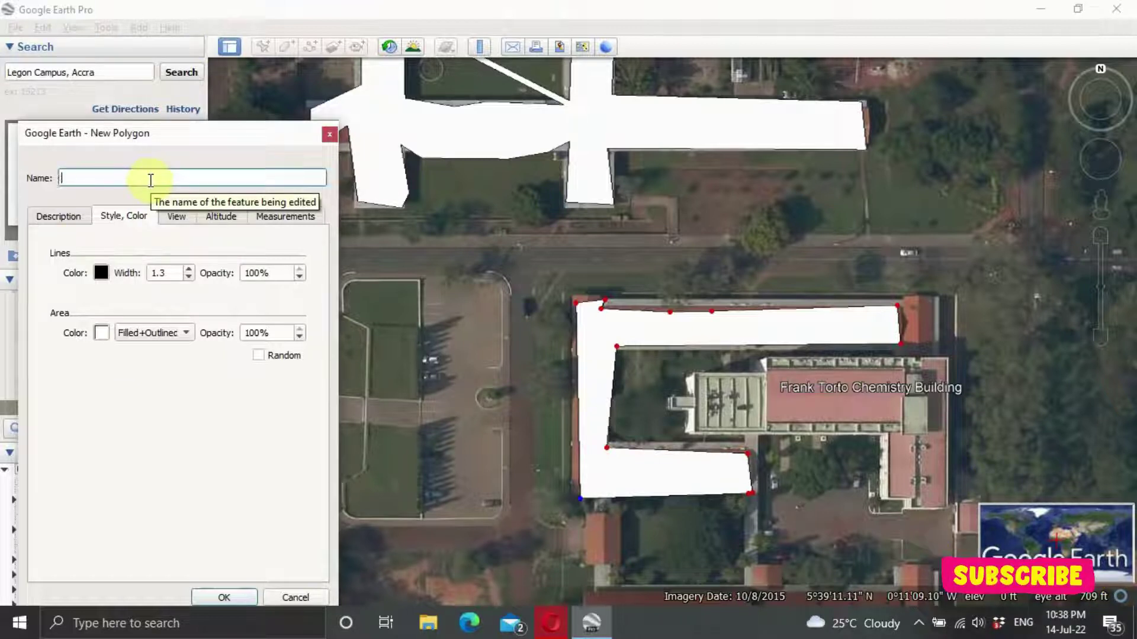
type("FRA")
type("CB")
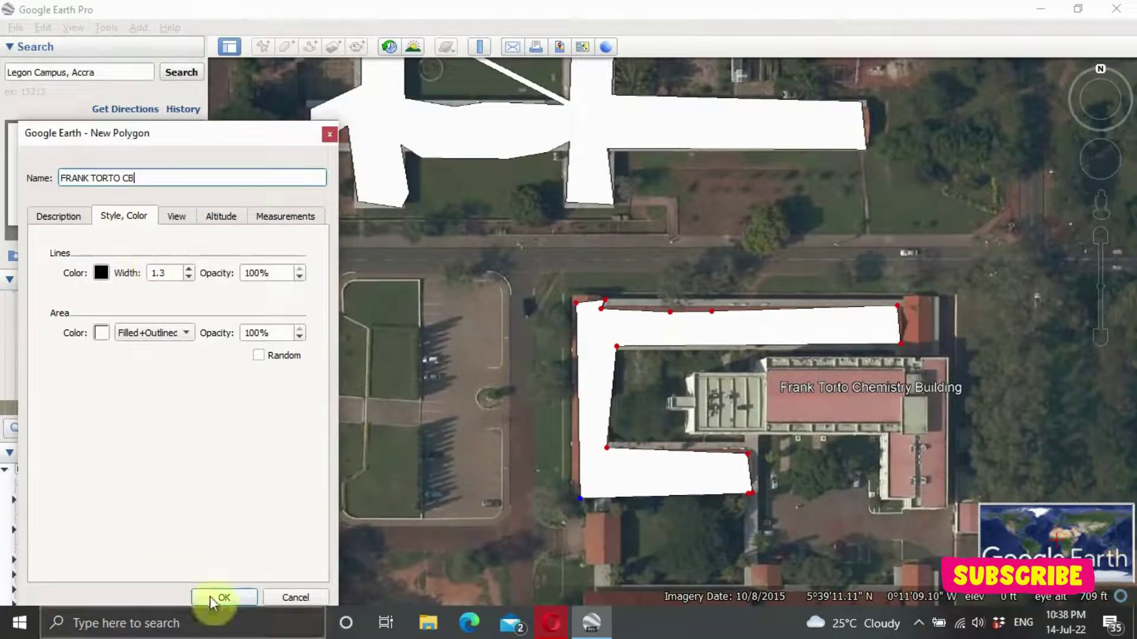
left_click(230, 592)
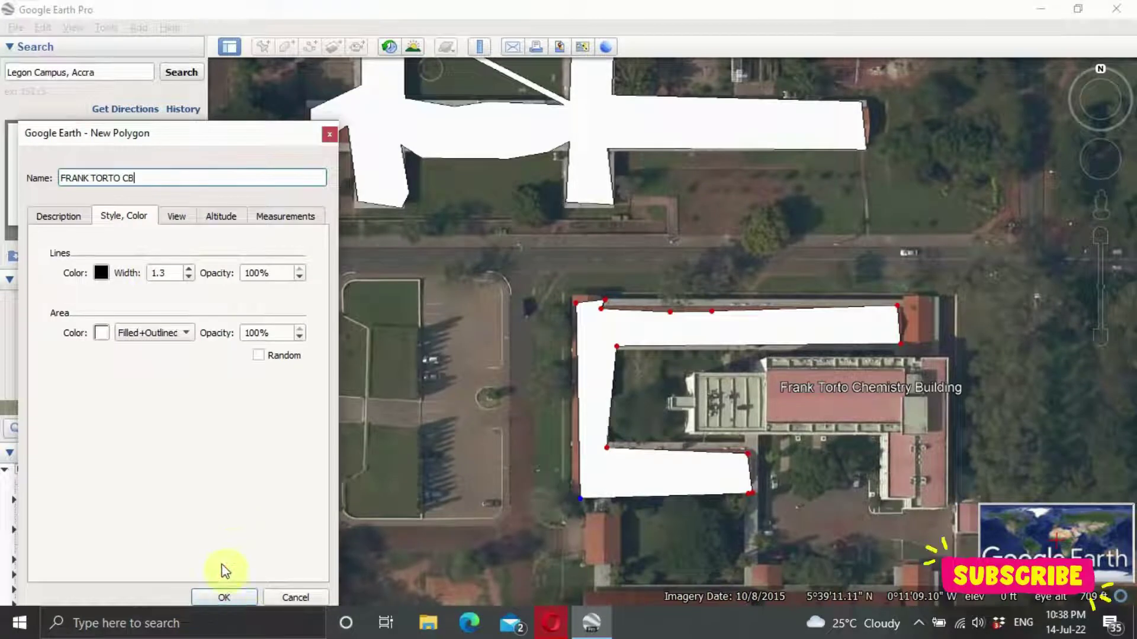
left_click(225, 601)
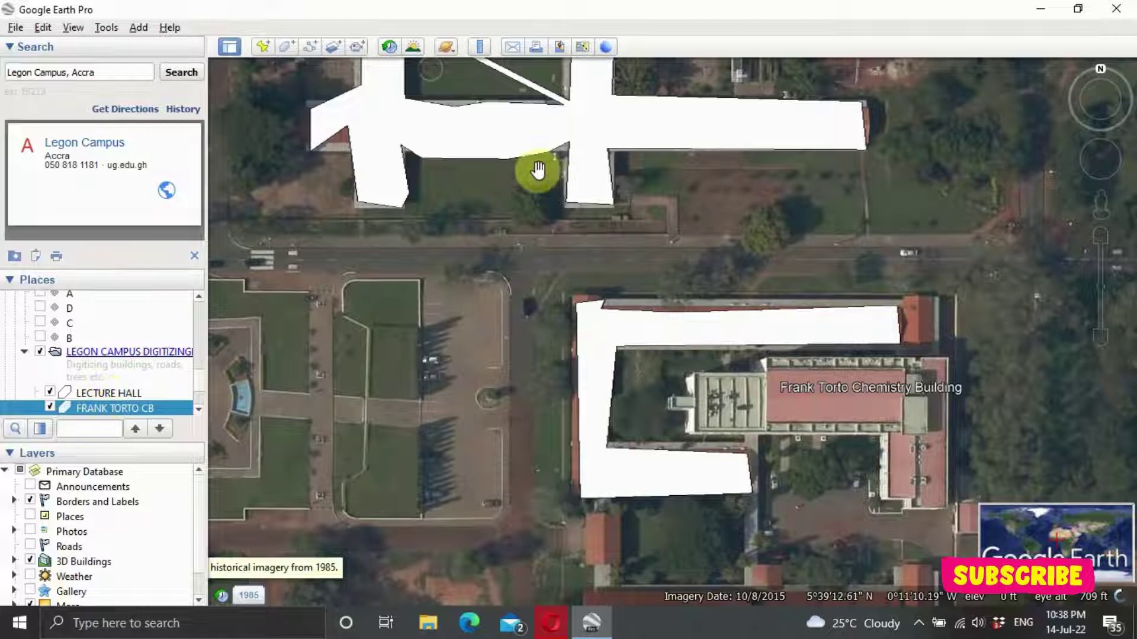
Trace the road north of the chemistry building east to west as a path named Frank lane 1
left_click(308, 52)
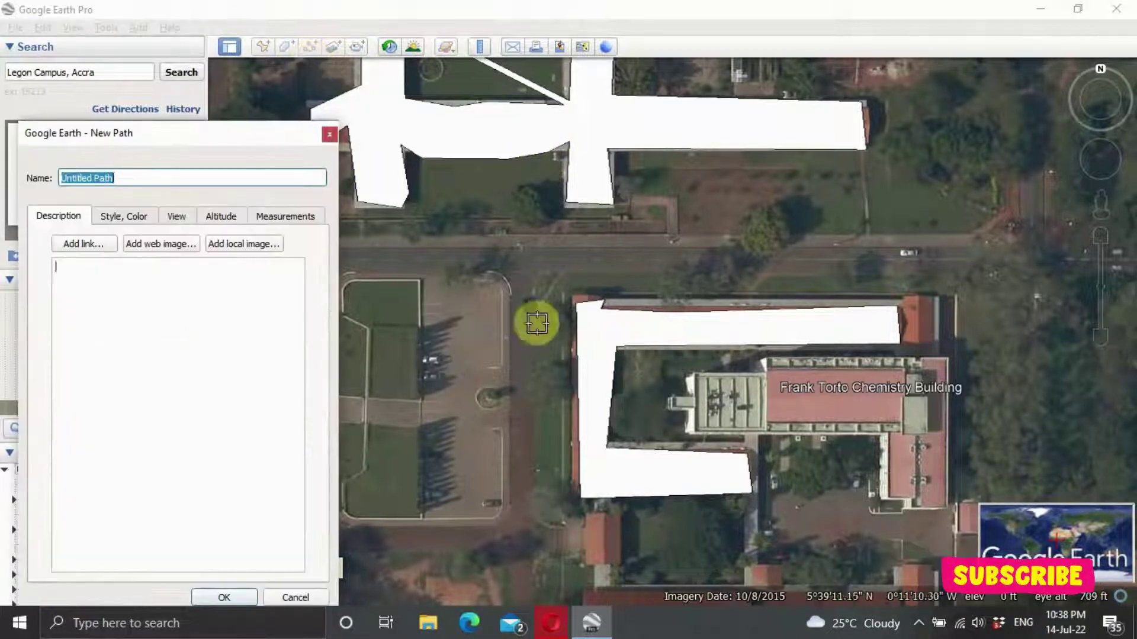
left_click(1035, 265)
left_click(901, 259)
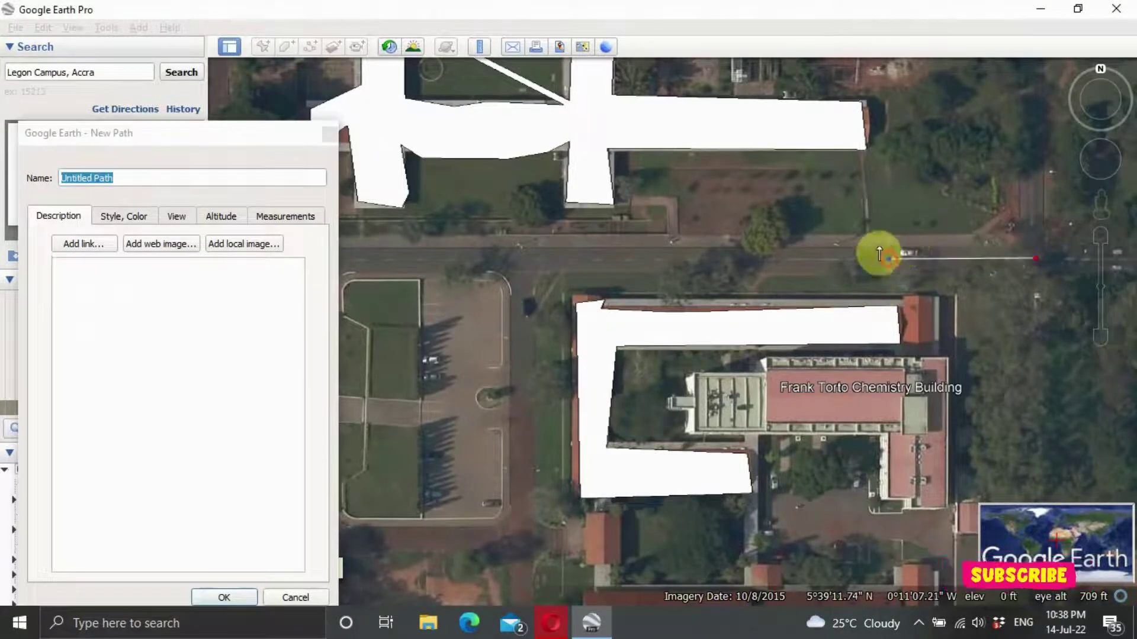
left_click(736, 257)
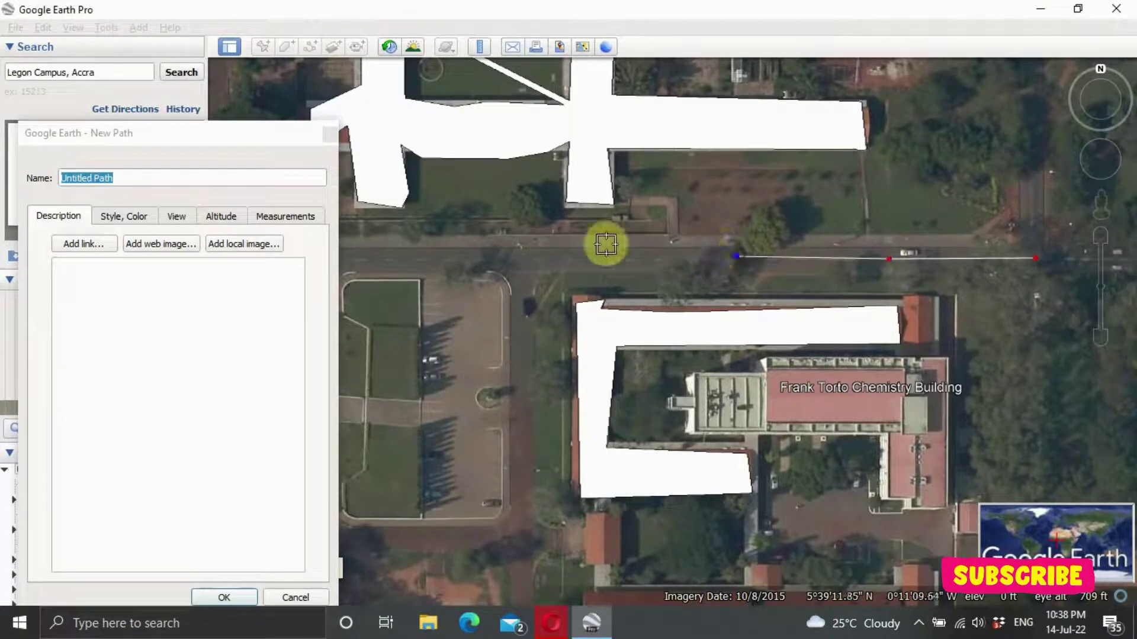
left_click(540, 261)
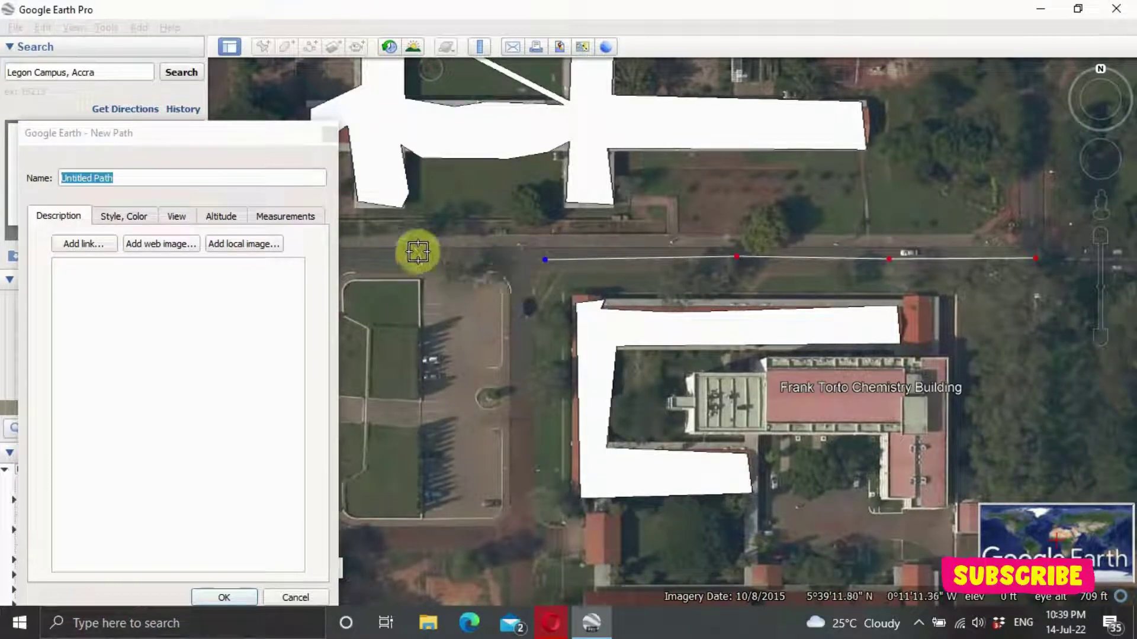
left_click(382, 255)
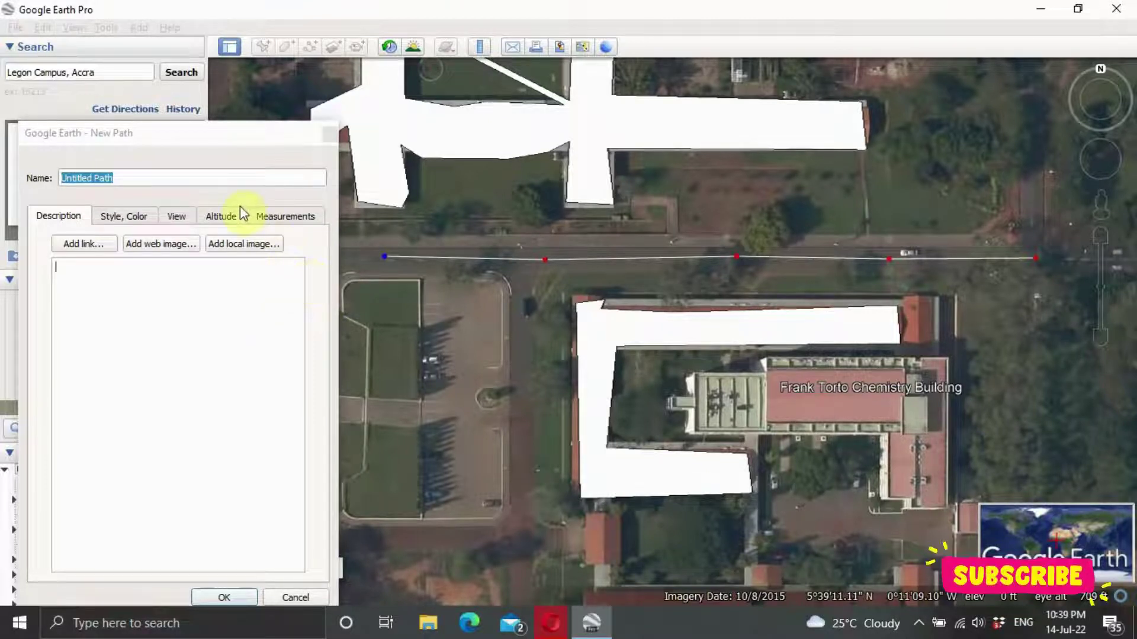
left_click(169, 173)
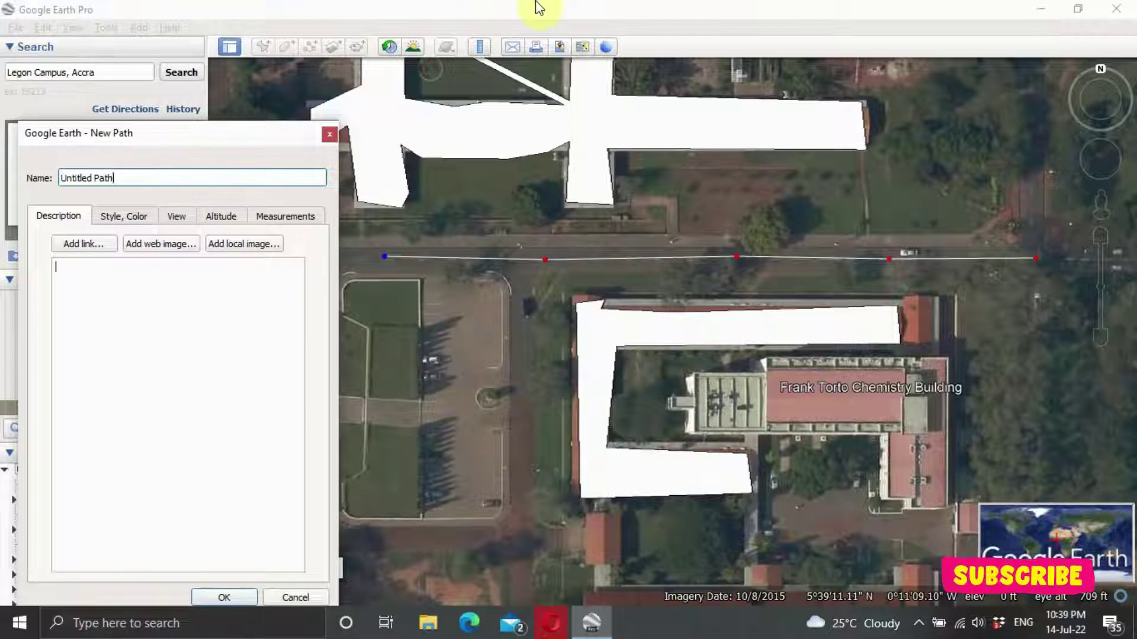
key("BackSpace")
key("BackSpace")
key("BackSpace")
key("BackSpace")
key("BackSpace")
key("BackSpace")
key("BackSpace")
key("BackSpace")
key("BackSpace")
key("BackSpace")
type("FRank lane 1")
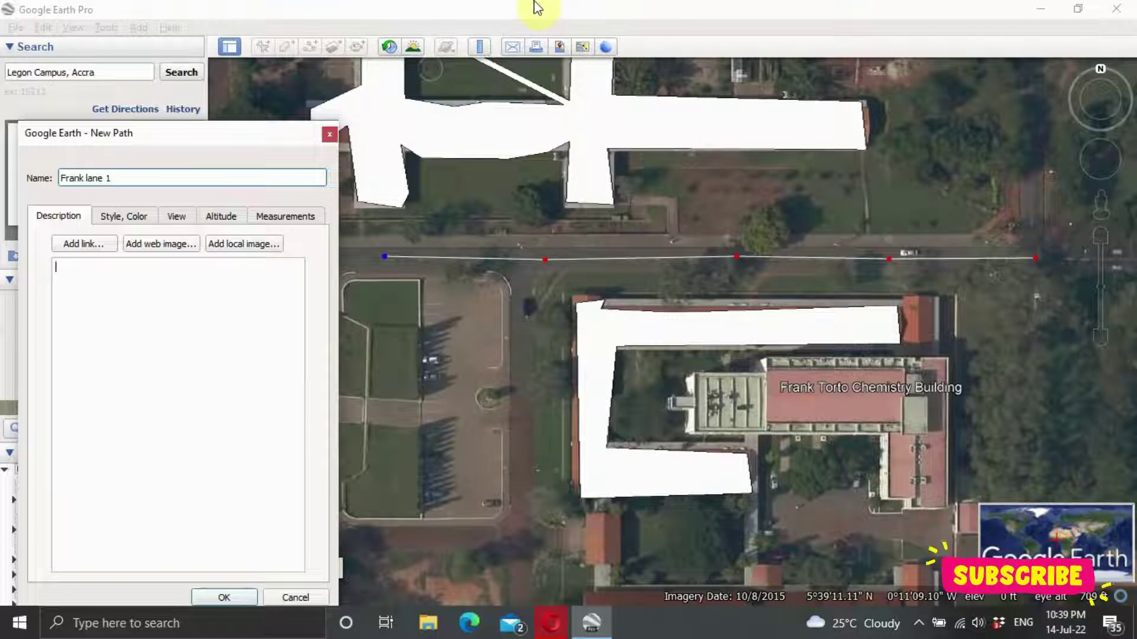
left_click(211, 603)
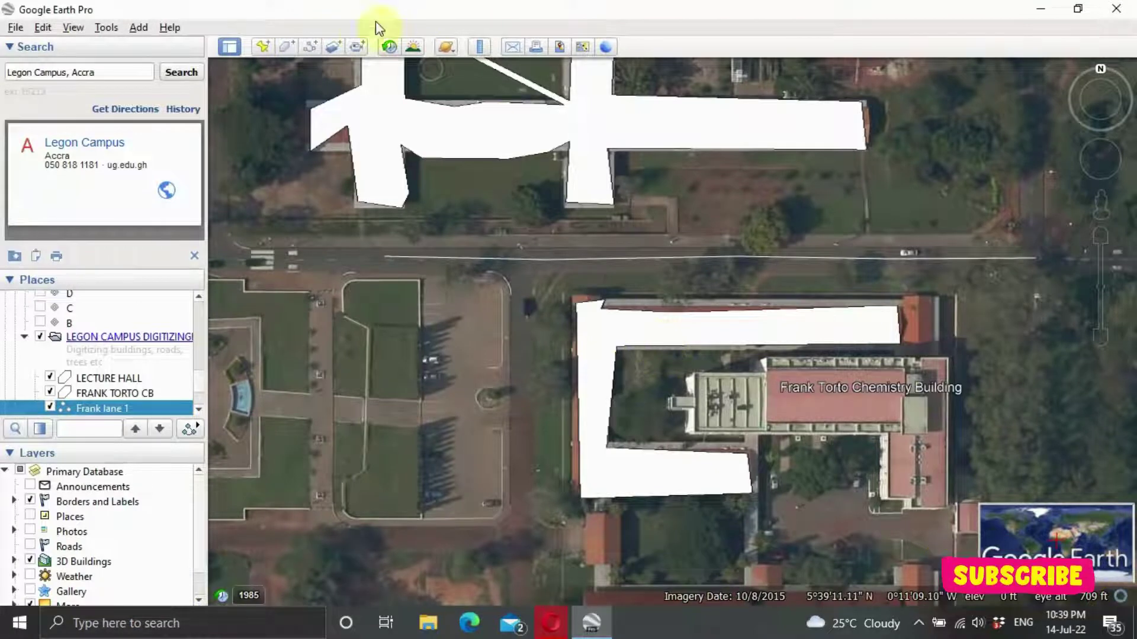
Draw a new path down the west lane and west along the southern bottom lane
left_click(312, 46)
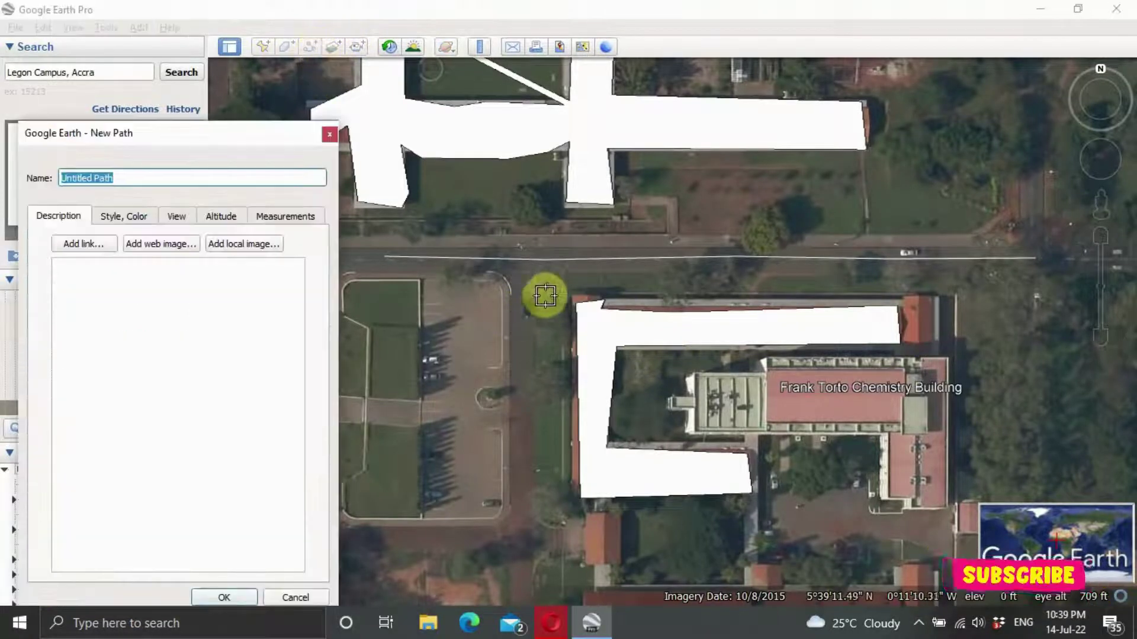
left_click(533, 287)
left_click(520, 340)
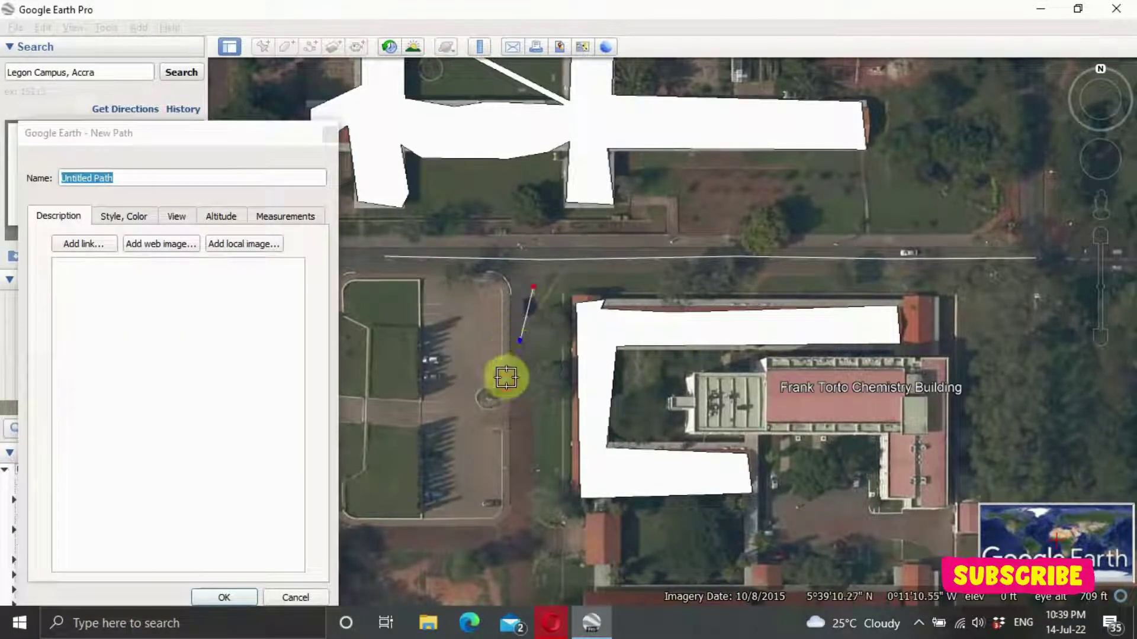
left_click(512, 434)
left_click(520, 514)
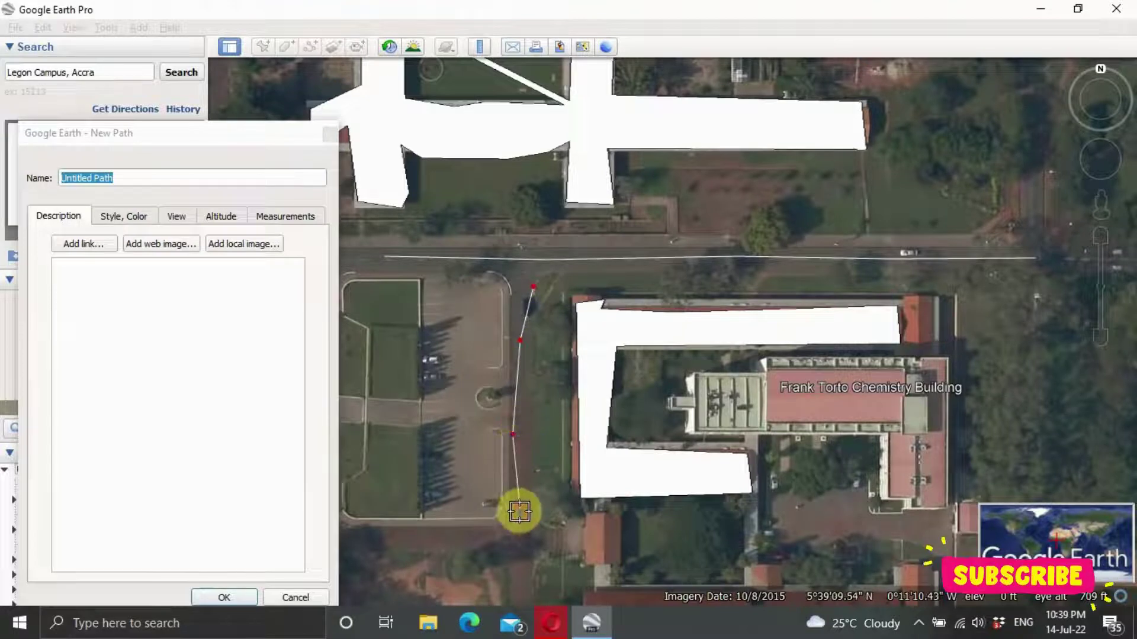
left_click(510, 536)
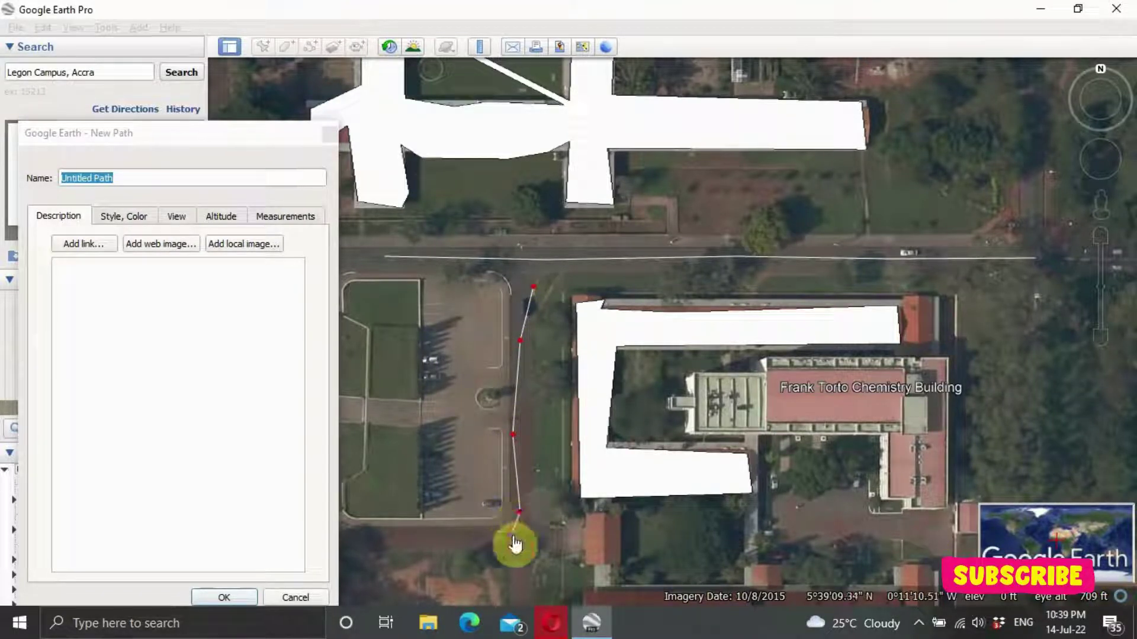
left_click(480, 545)
left_click(424, 546)
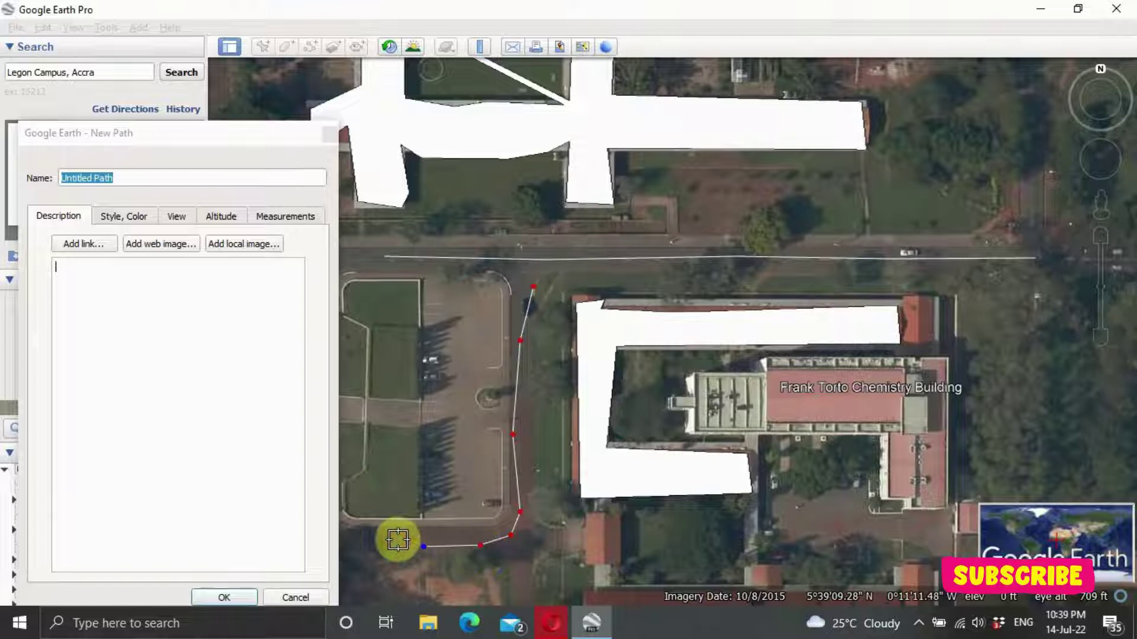
left_click(357, 545)
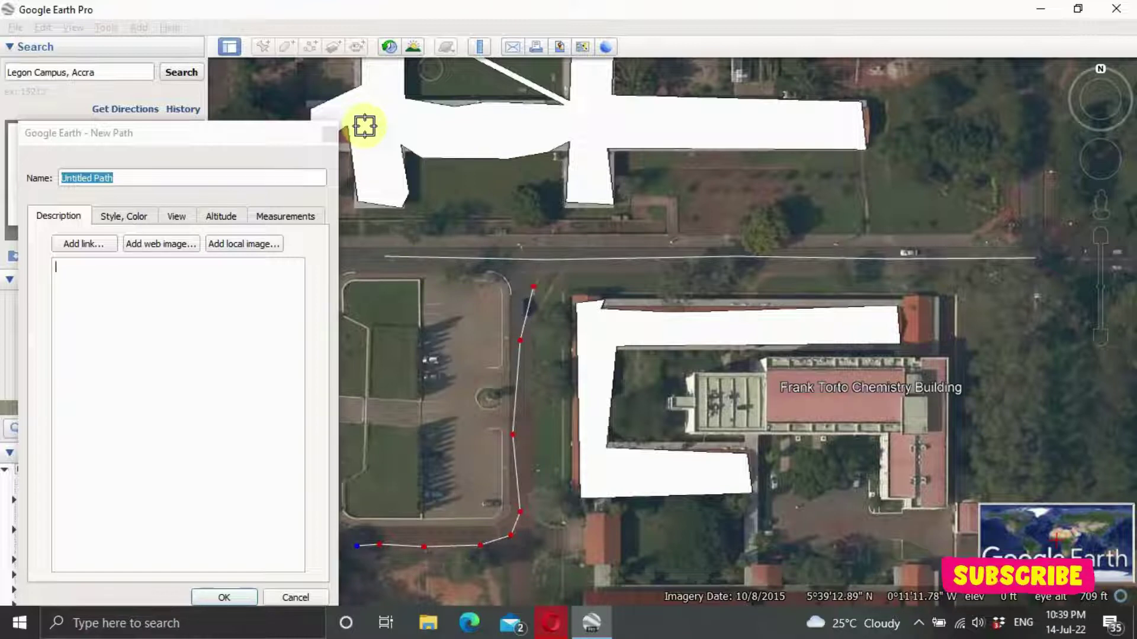
key("Left")
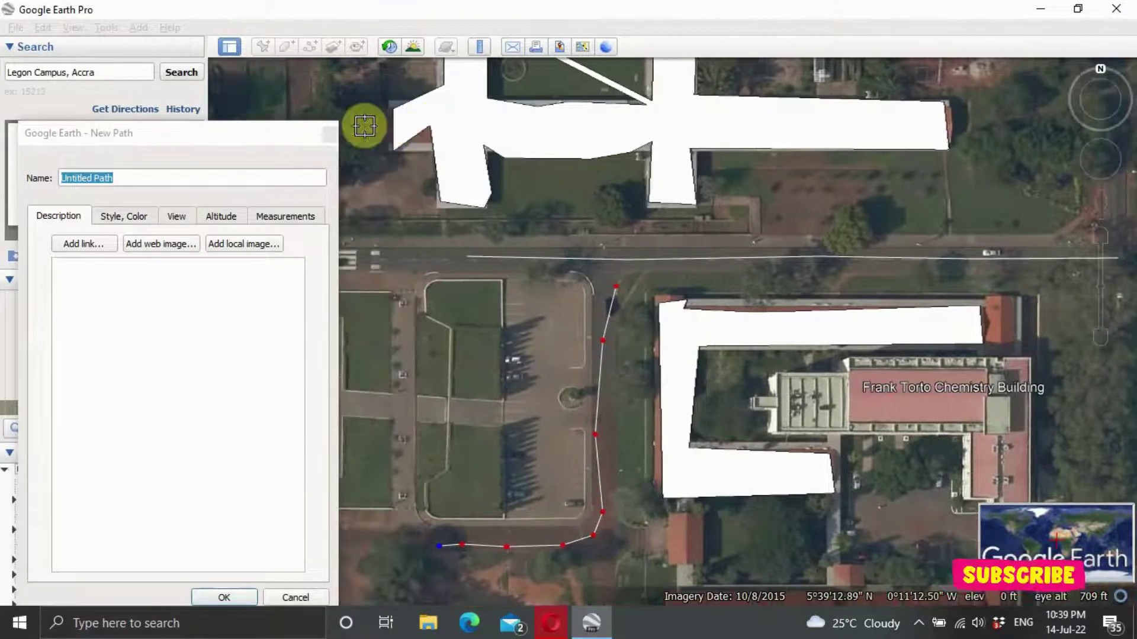
Name the new path frank lane 2 and save it
left_click(157, 176)
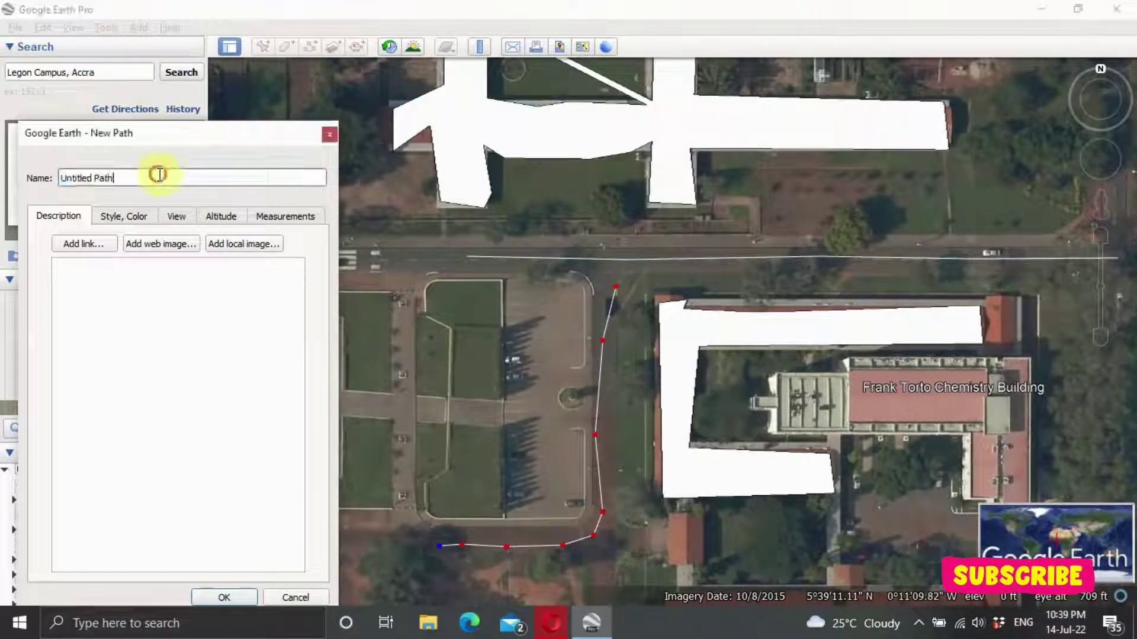
key("BackSpace")
key("BackSpace")
key("BackSpace")
key("BackSpace")
key("BackSpace")
key("BackSpace")
key("BackSpace")
key("BackSpace")
key("BackSpace")
key("BackSpace")
key("BackSpace")
key("BackSpace")
key("BackSpace")
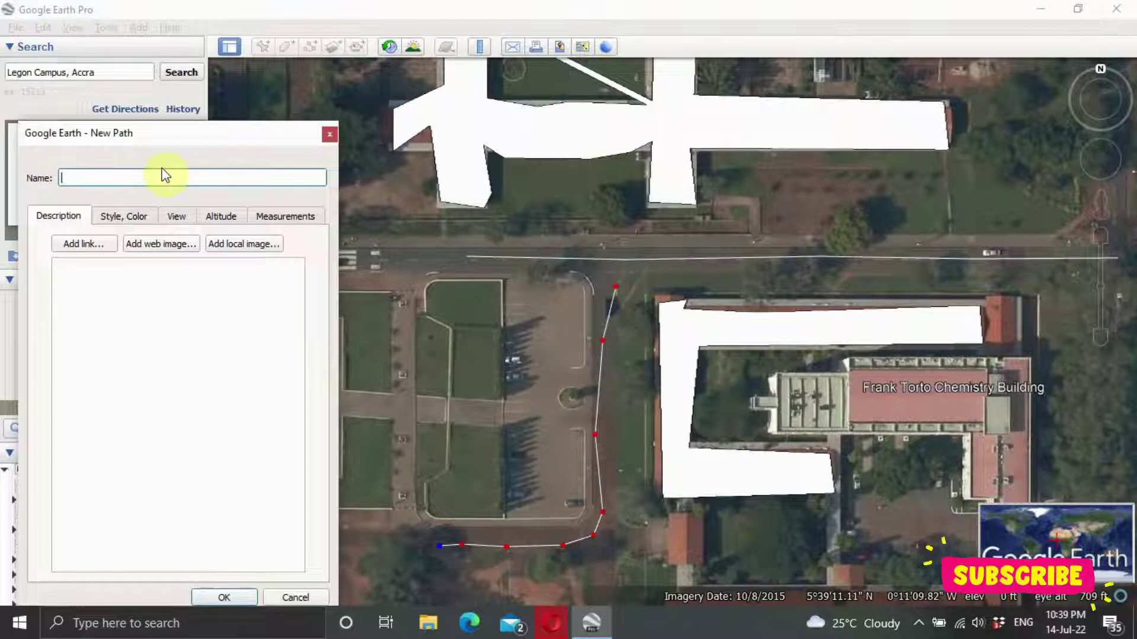
type("frank lane 2")
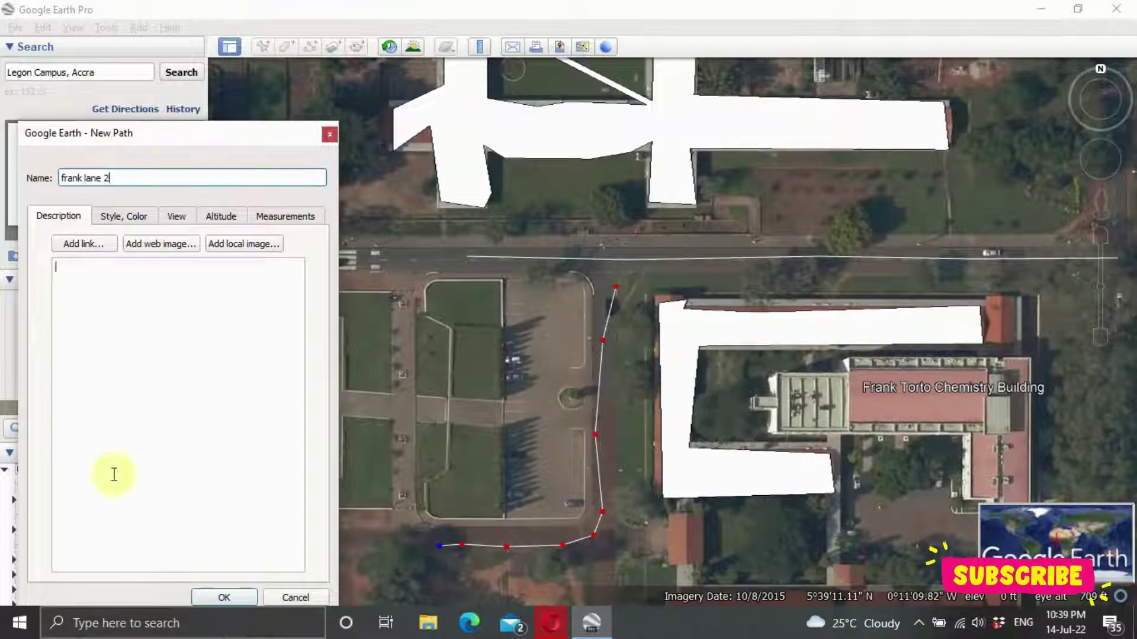
left_click(230, 598)
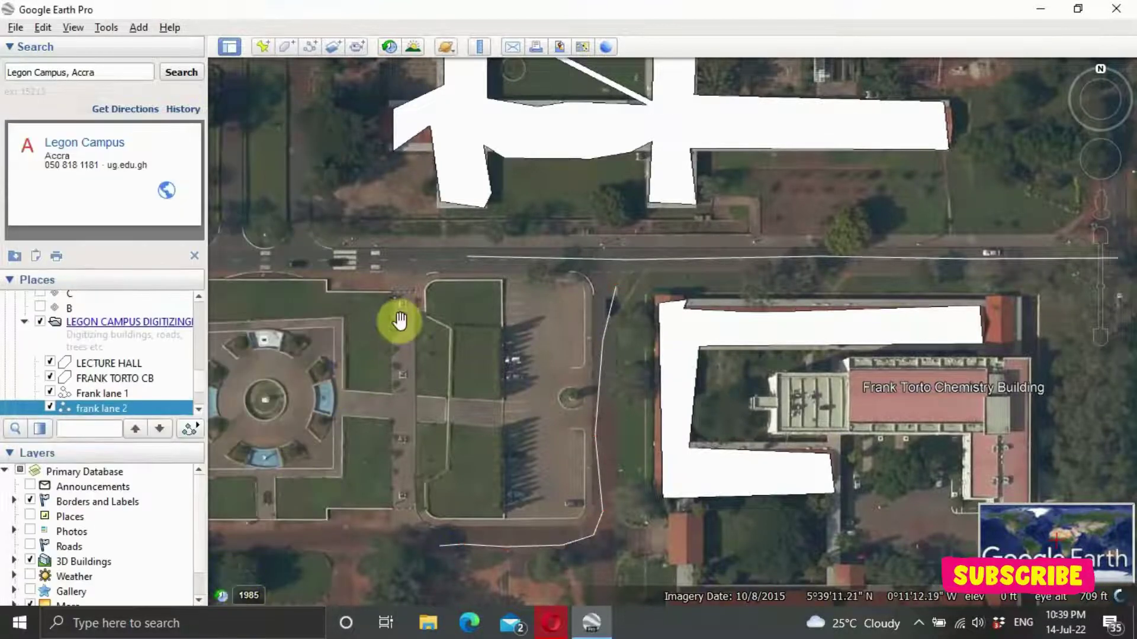
left_click_drag(560, 346, 278, 204)
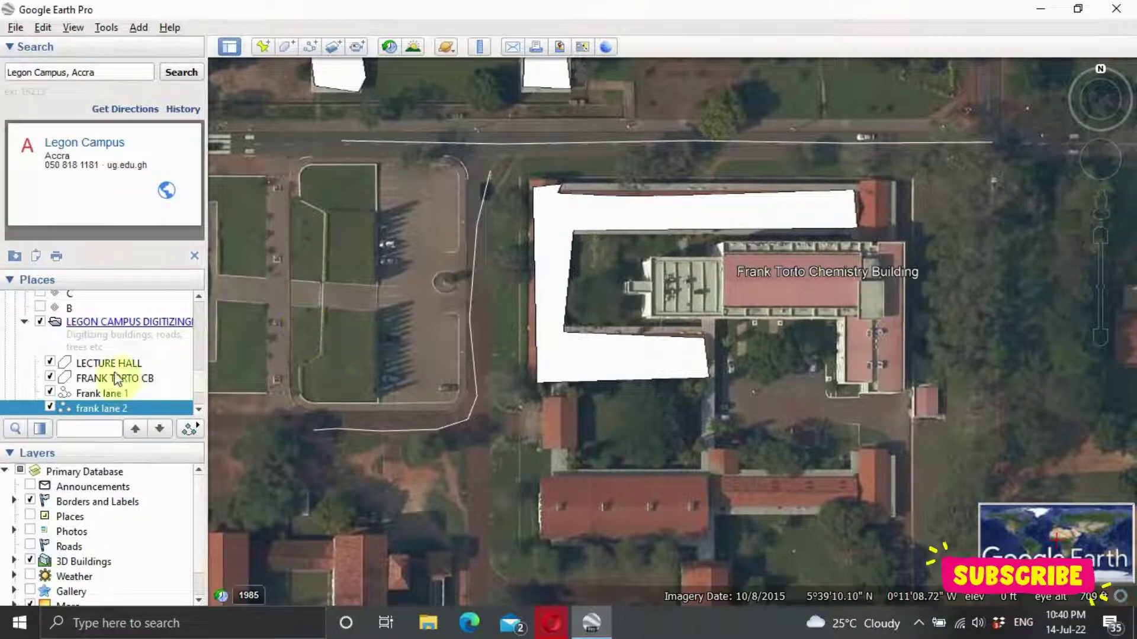
Bring up the context menu for the LEGON CAMPUS DIGITIZING folder in Places
right_click(152, 327)
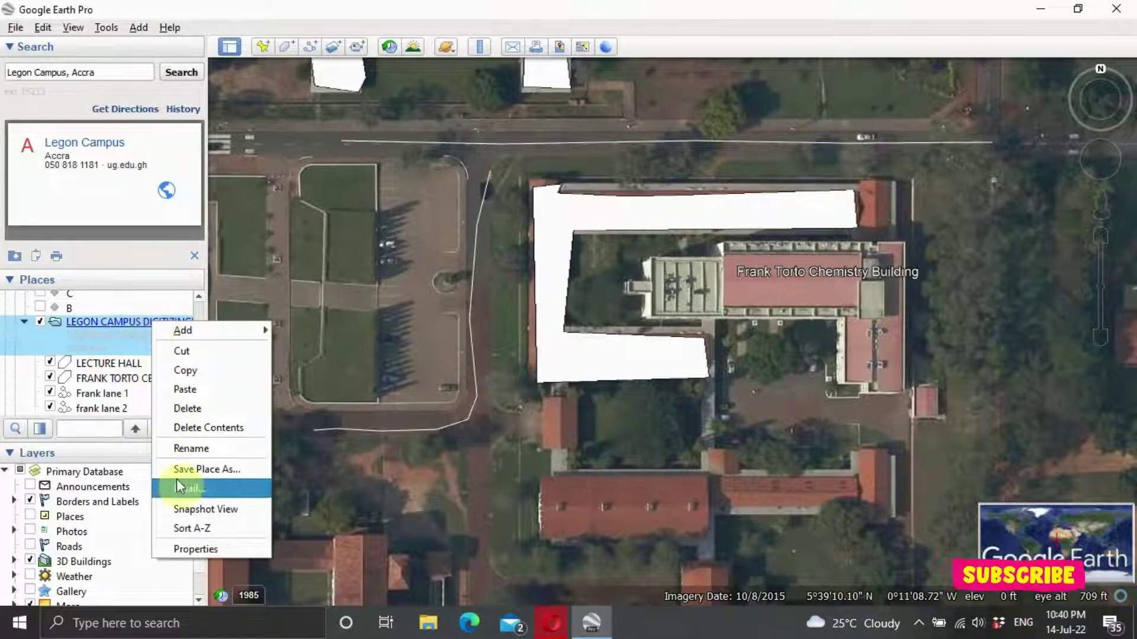
Save the LEGON CAMPUS DIGITIZING folder as a KML file in G:\GIS DATA
left_click(229, 465)
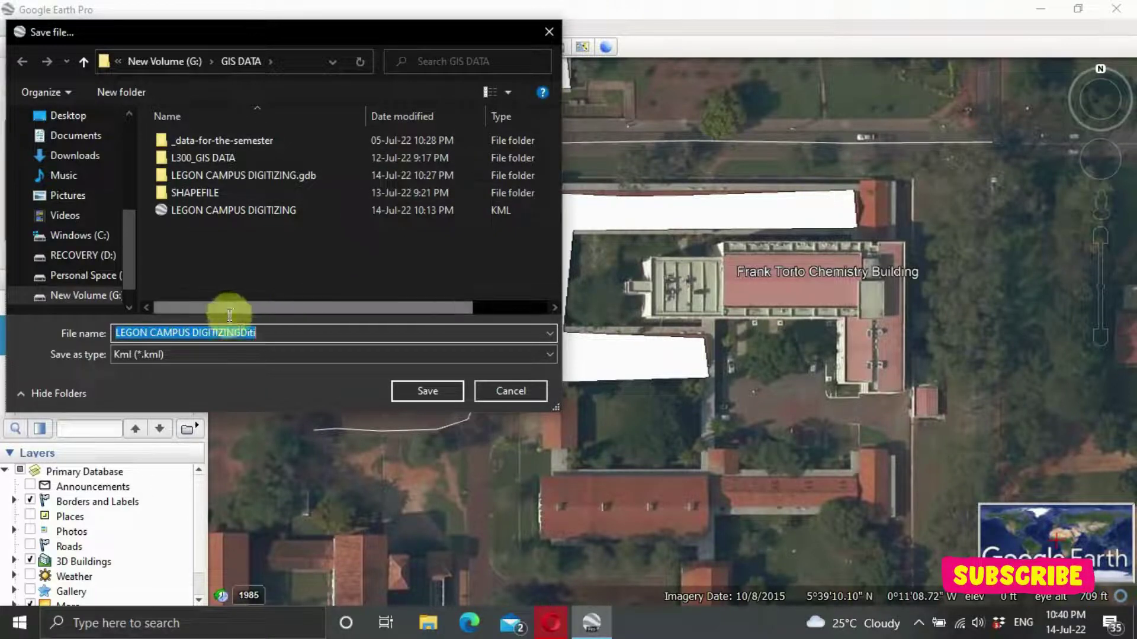
left_click(263, 356)
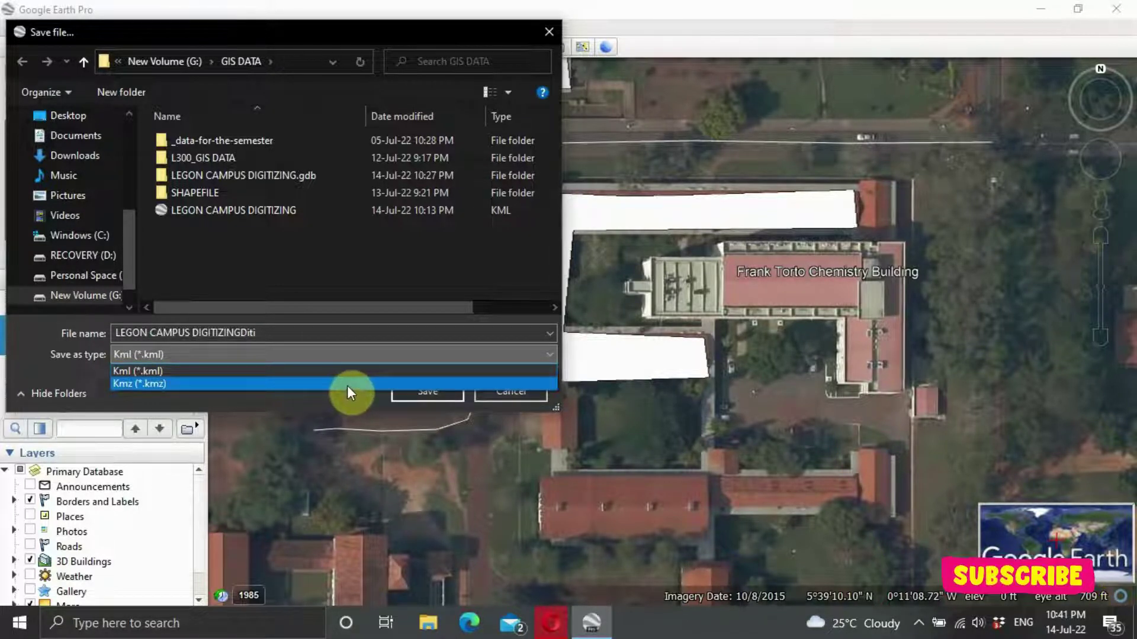
left_click(412, 356)
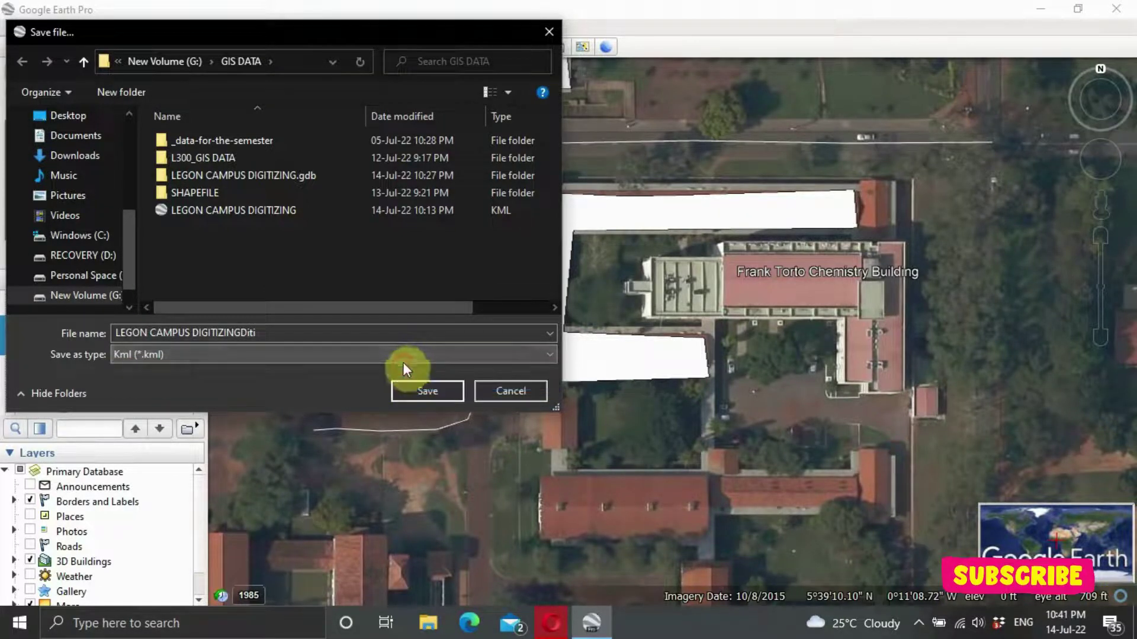
left_click(424, 396)
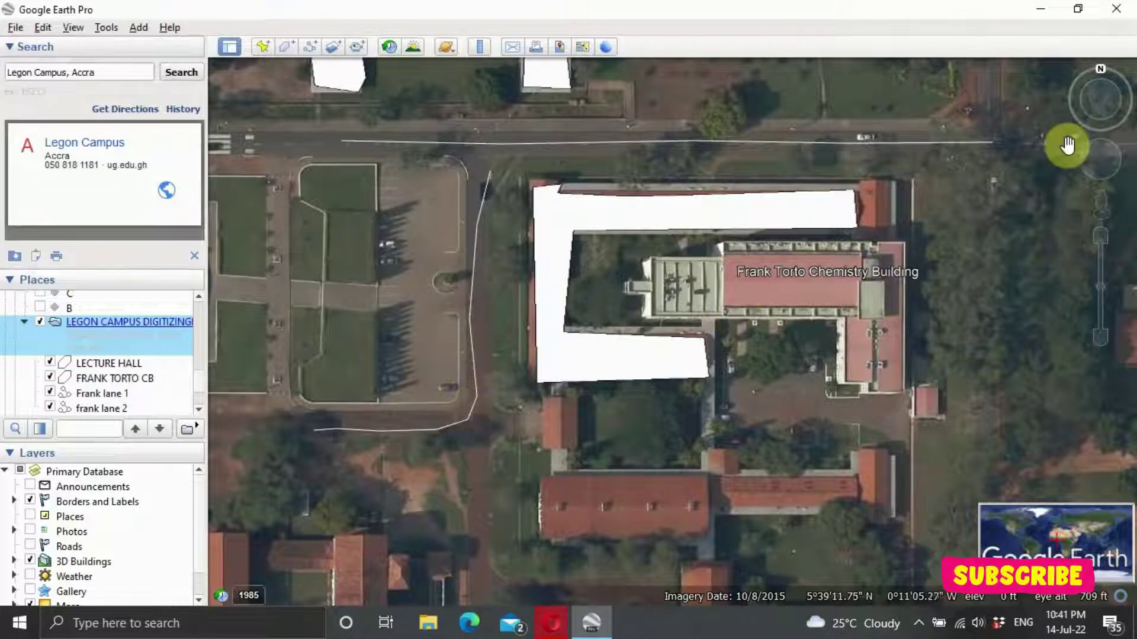
Check the digitized layers' visibility, collapse the LEGON CAMPUS DIGITIZING folder, and minimize Google Earth Pro
left_click(36, 321)
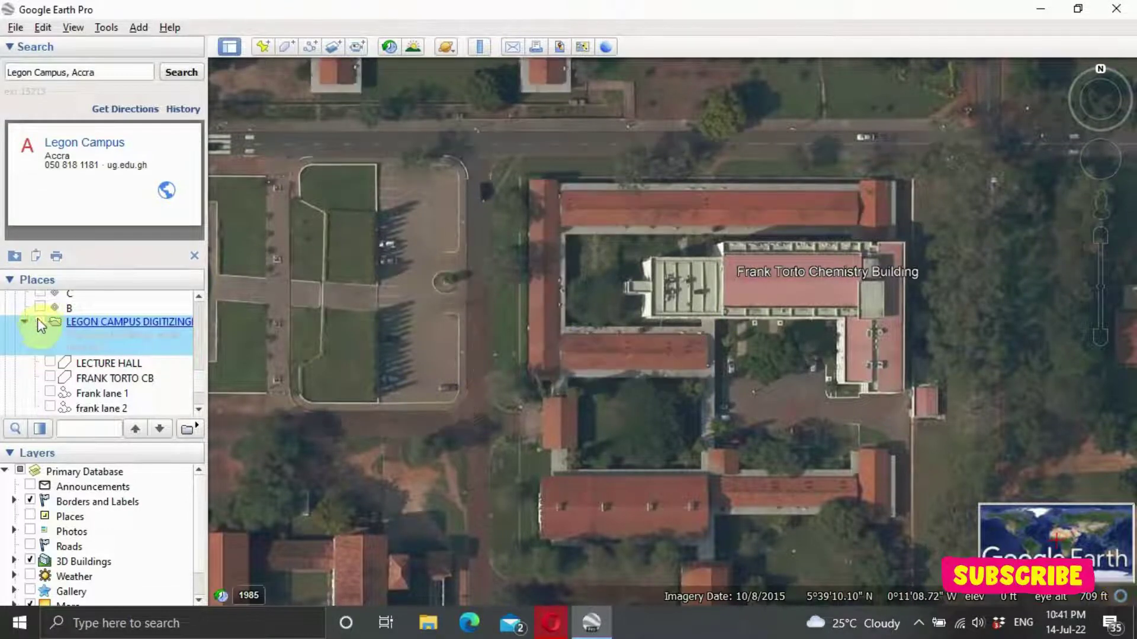
left_click(39, 322)
left_click(38, 322)
left_click(45, 313)
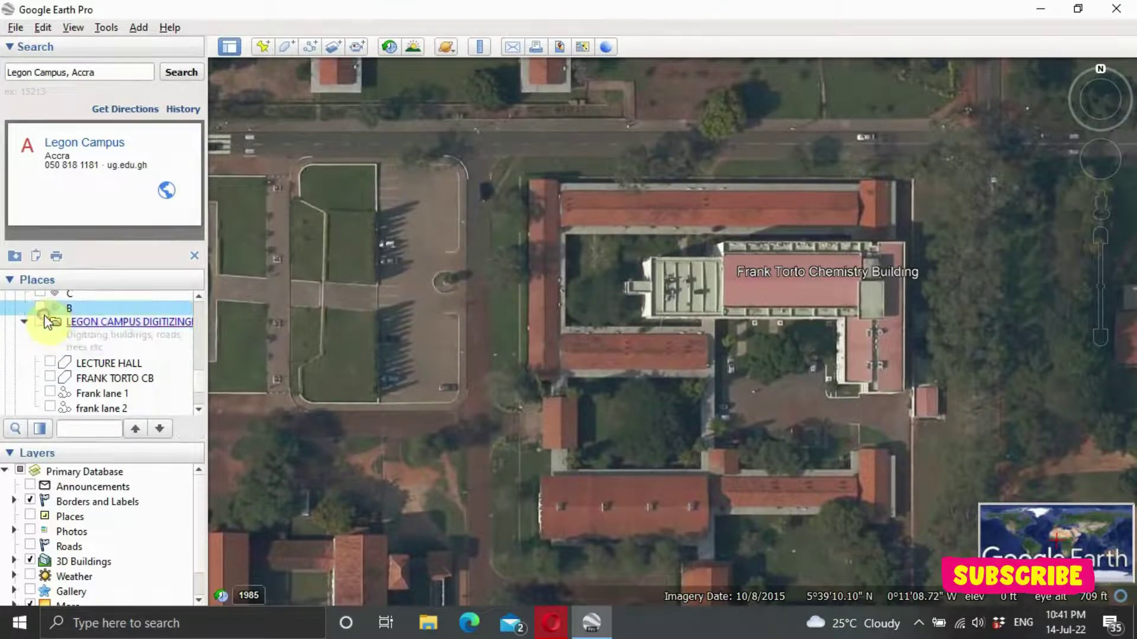
left_click(39, 321)
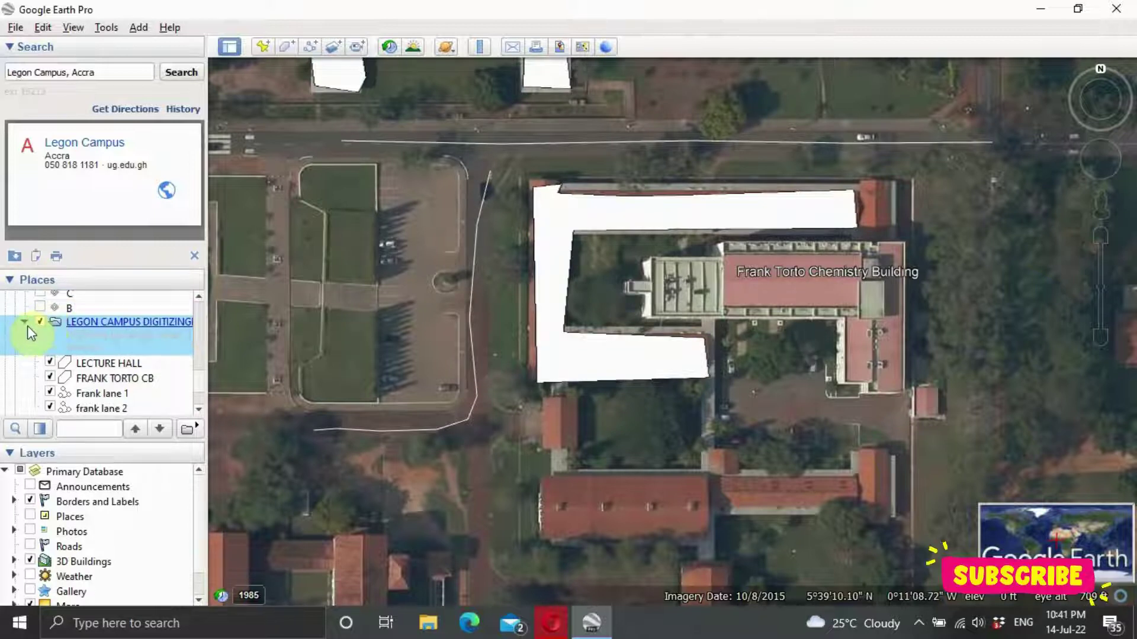
left_click(27, 324)
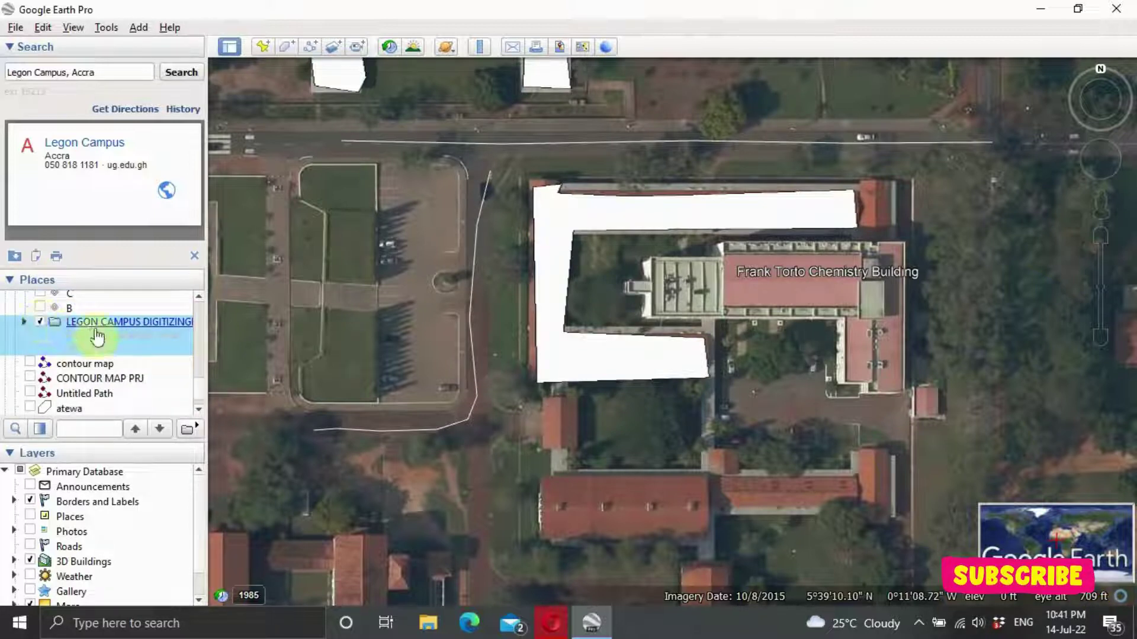
left_click(1043, 8)
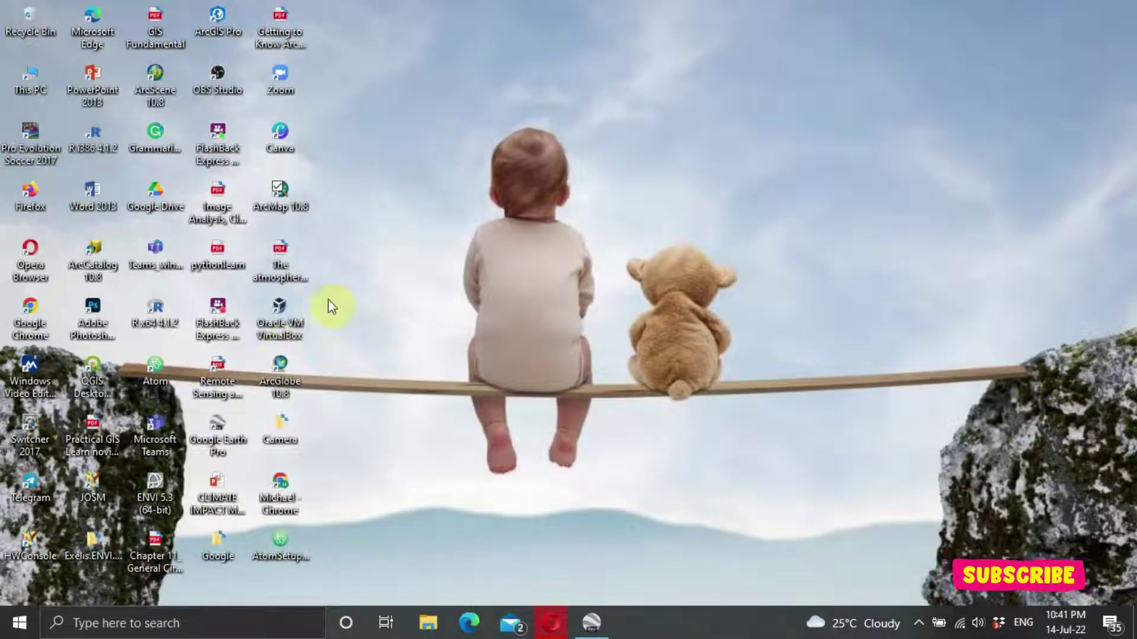
Launch ArcMap 10.8 and dismiss the Getting Started window to get an empty untitled map
double_click(283, 196)
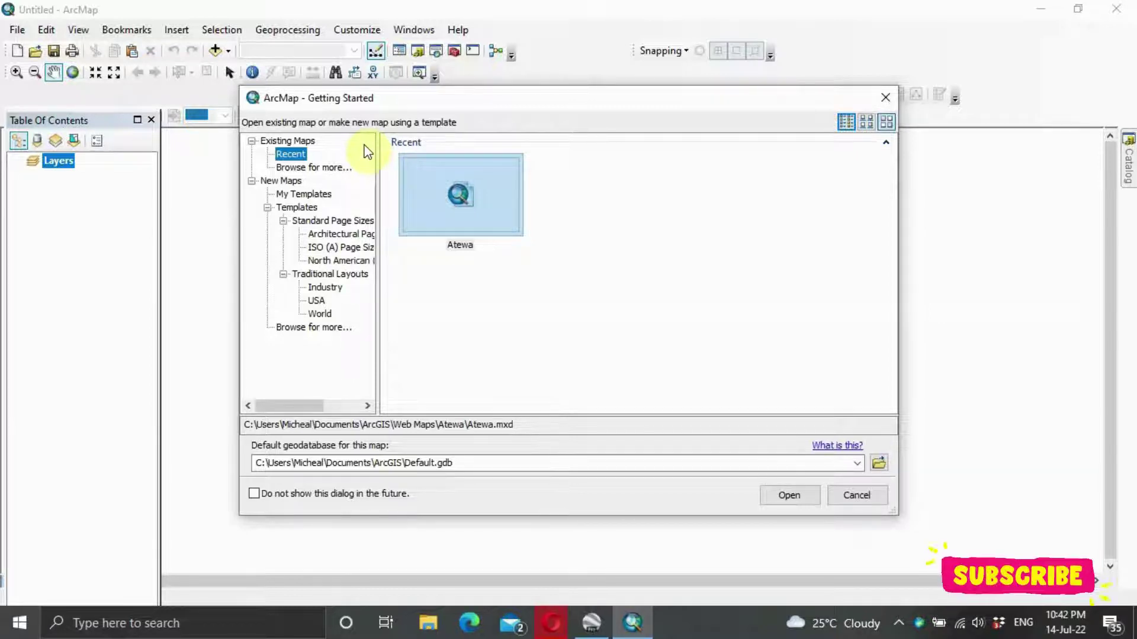
left_click(886, 98)
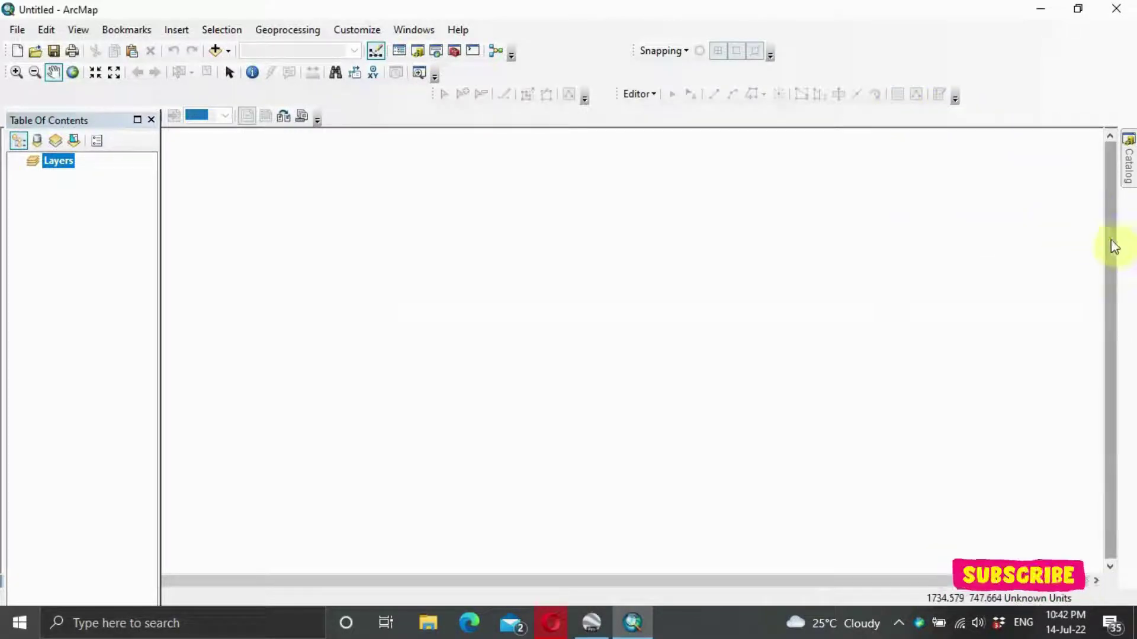
In the Catalog, expand System Toolboxes > Conversion Tools > From KML to reveal KML To Layer
mouse_move(1132, 178)
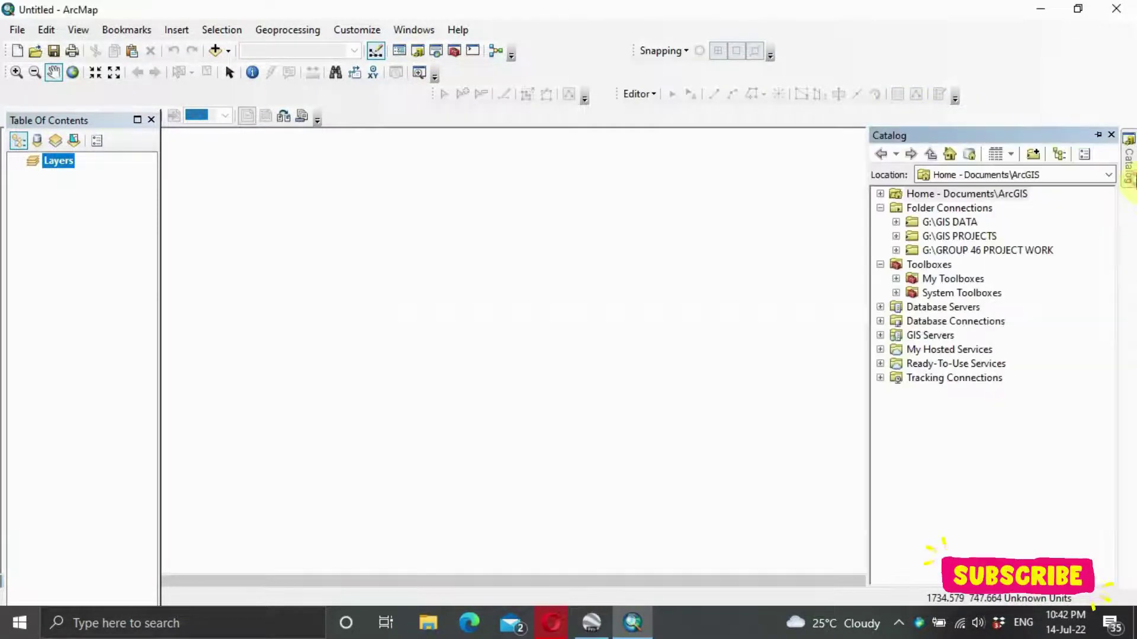
left_click(902, 283)
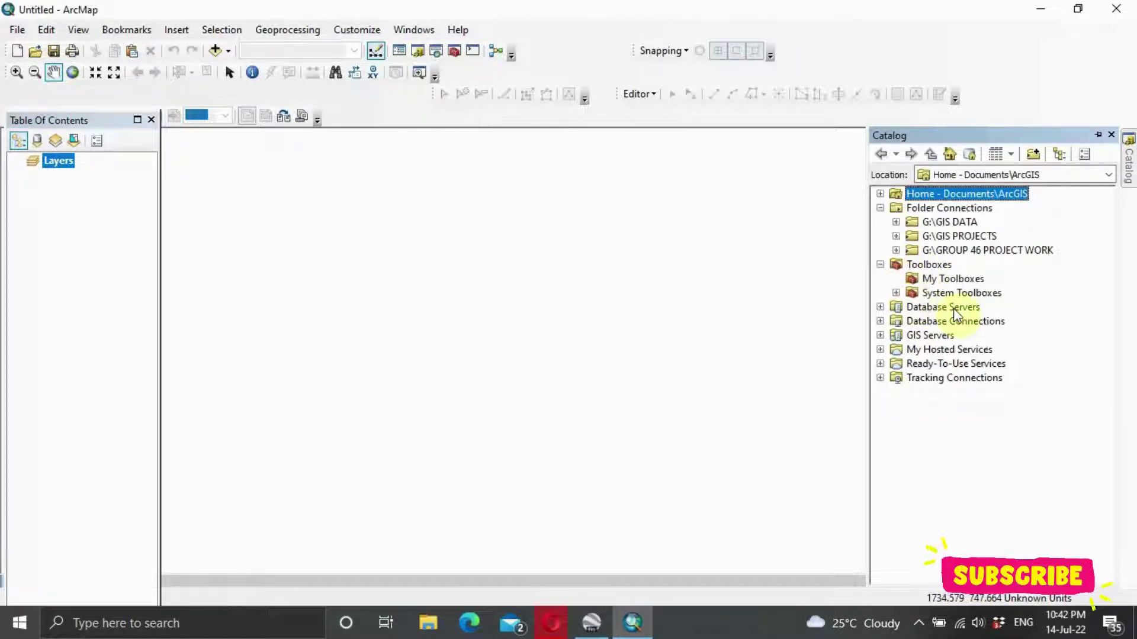
left_click(897, 294)
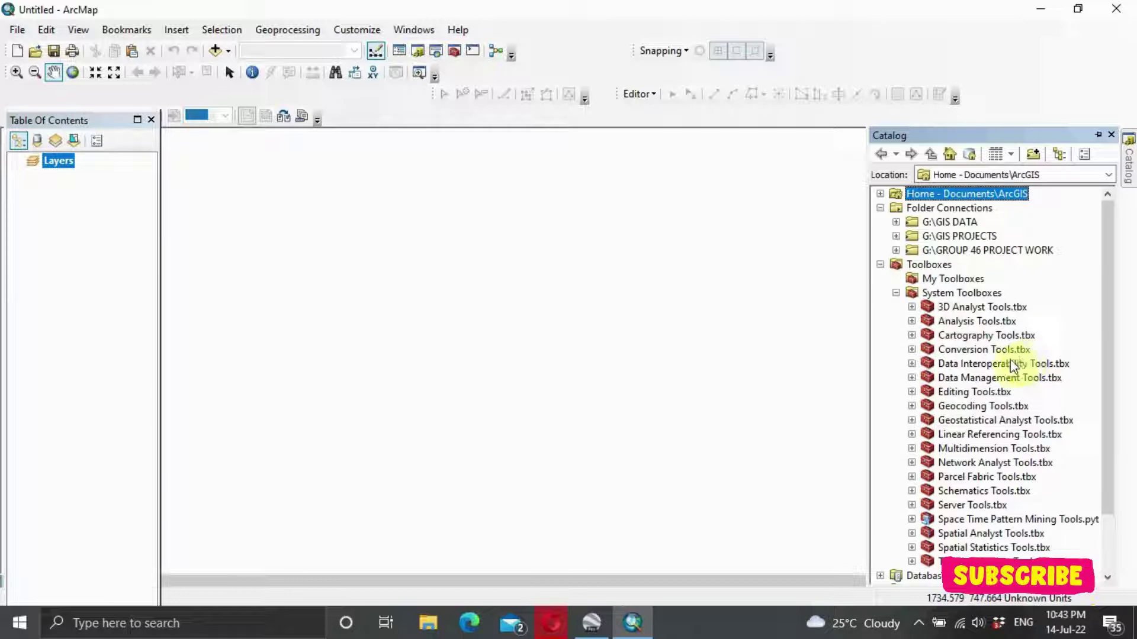
left_click(912, 349)
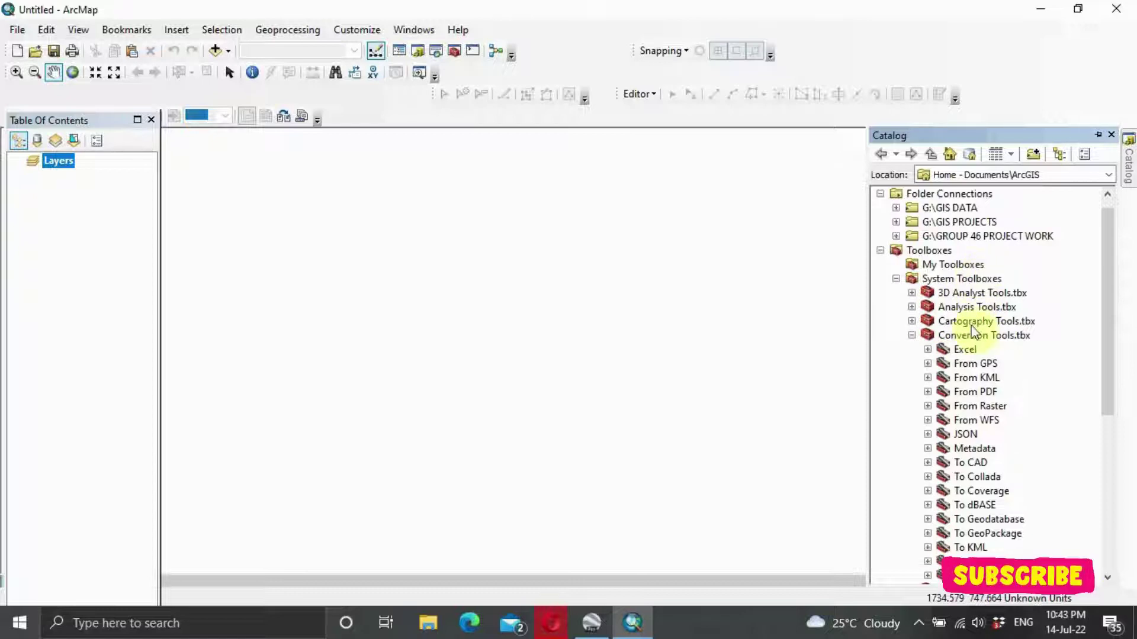
scroll(974, 331, "down", 1)
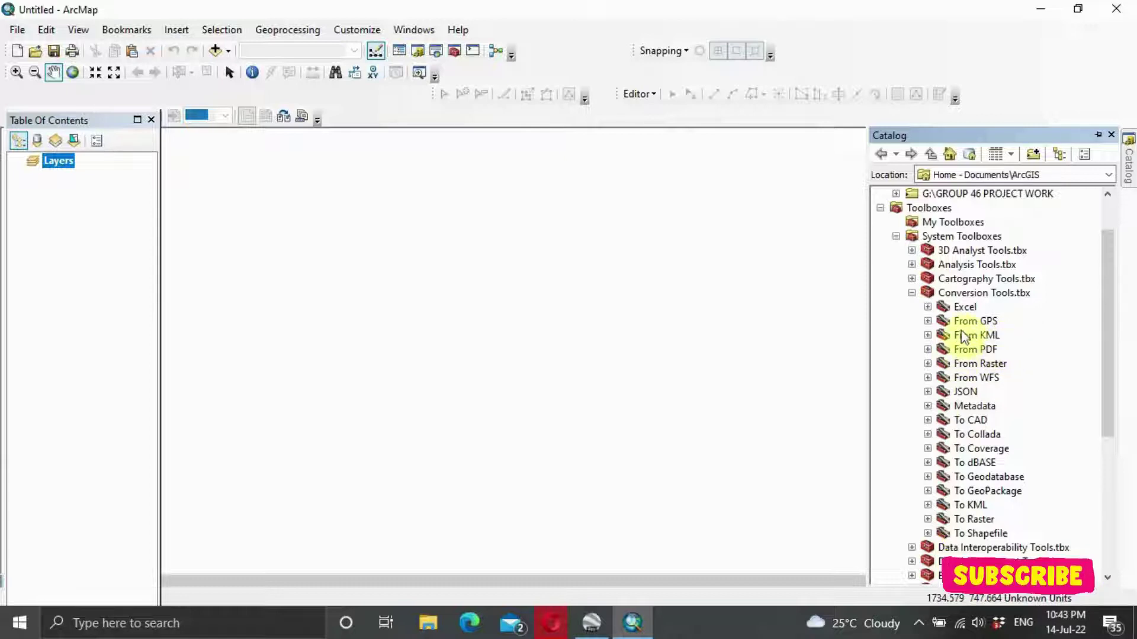
left_click(928, 336)
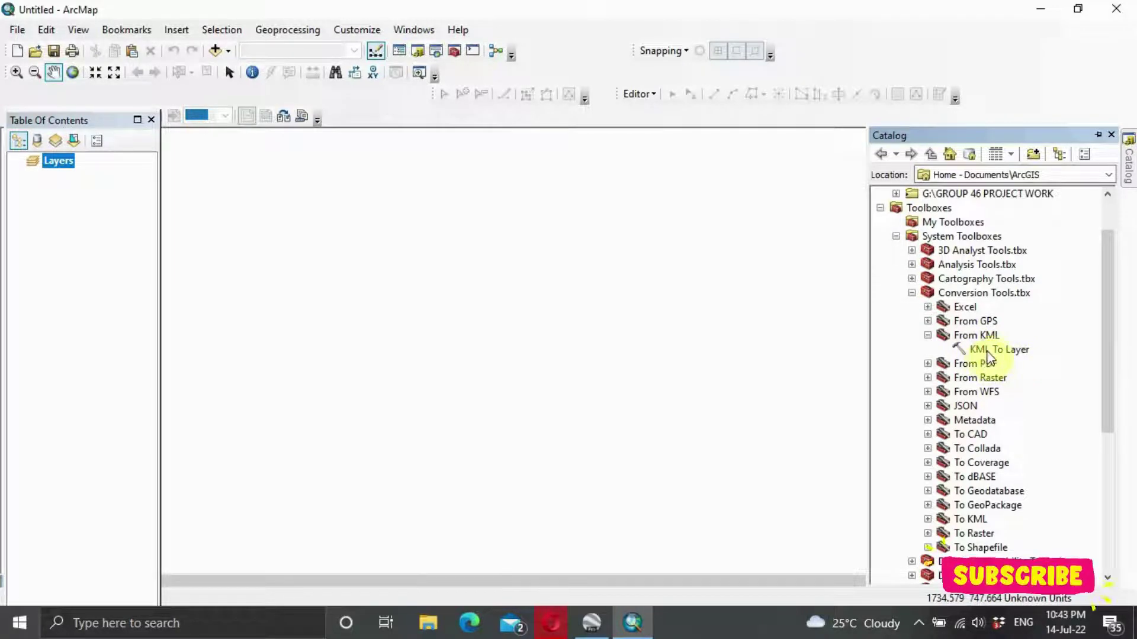
Open KML To Layer and set LEGON CAMPUS DIGITIZINGDiti.kml as the input KML file
double_click(995, 351)
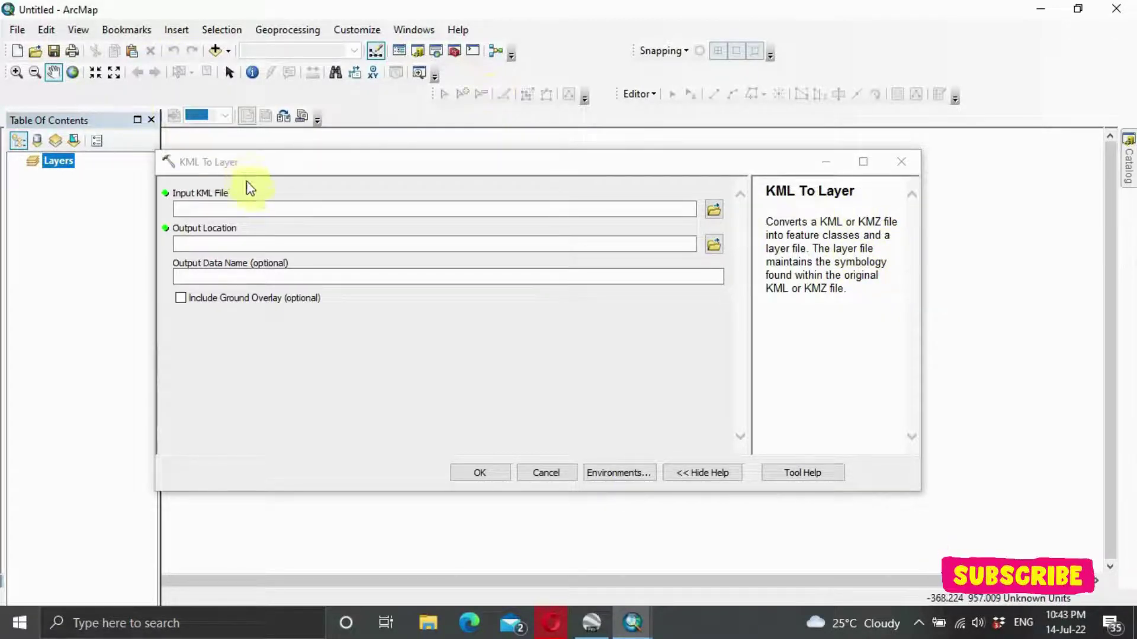
left_click(714, 212)
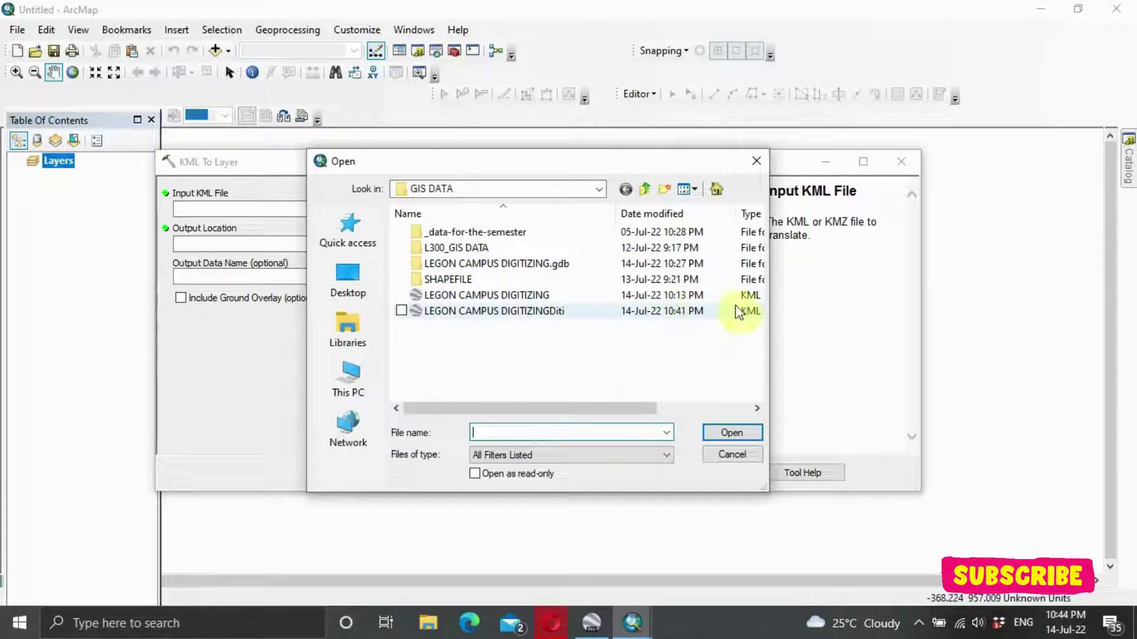
left_click(676, 314)
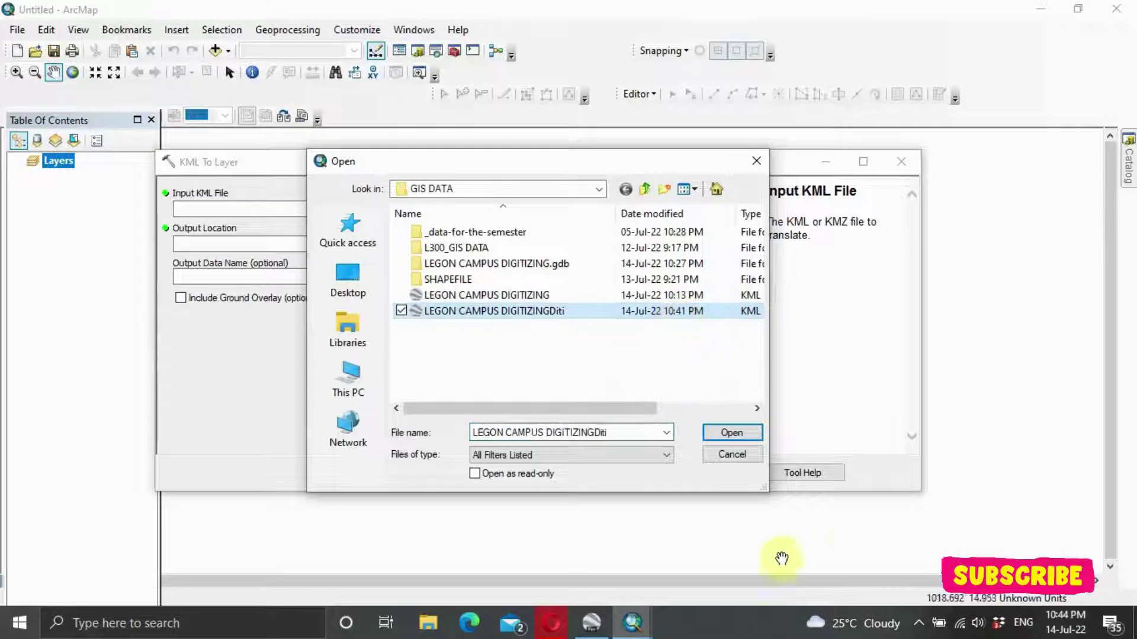
left_click(739, 435)
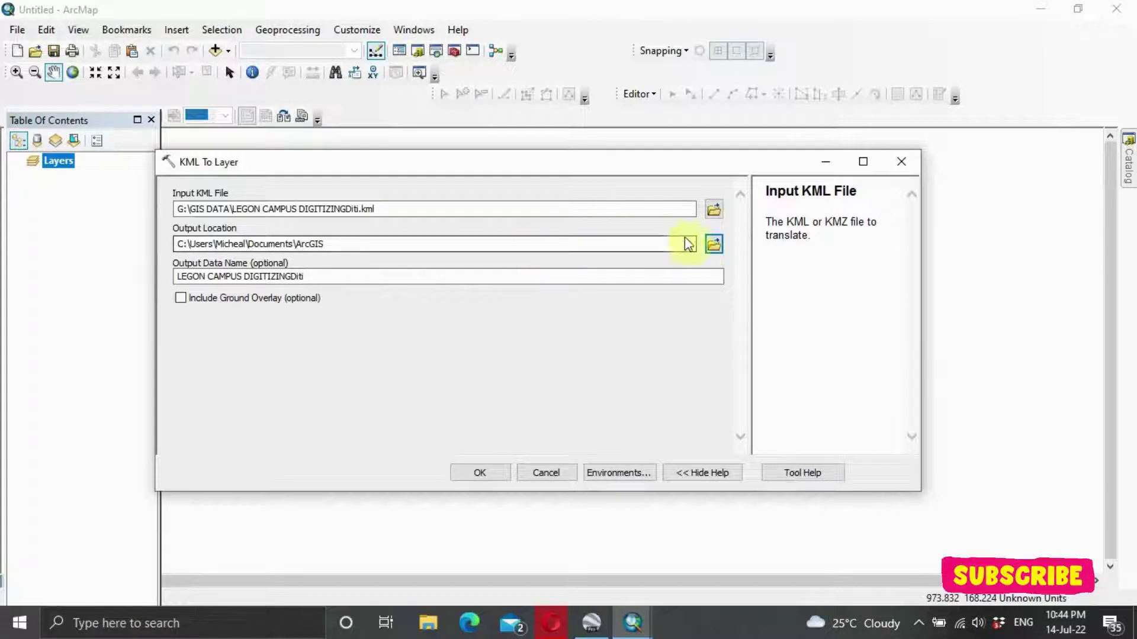
Set output location to G:\GIS DATA\L300_GIS DATA and trim the output name to LEGON CAMPUS DIGITIZING
left_click(715, 245)
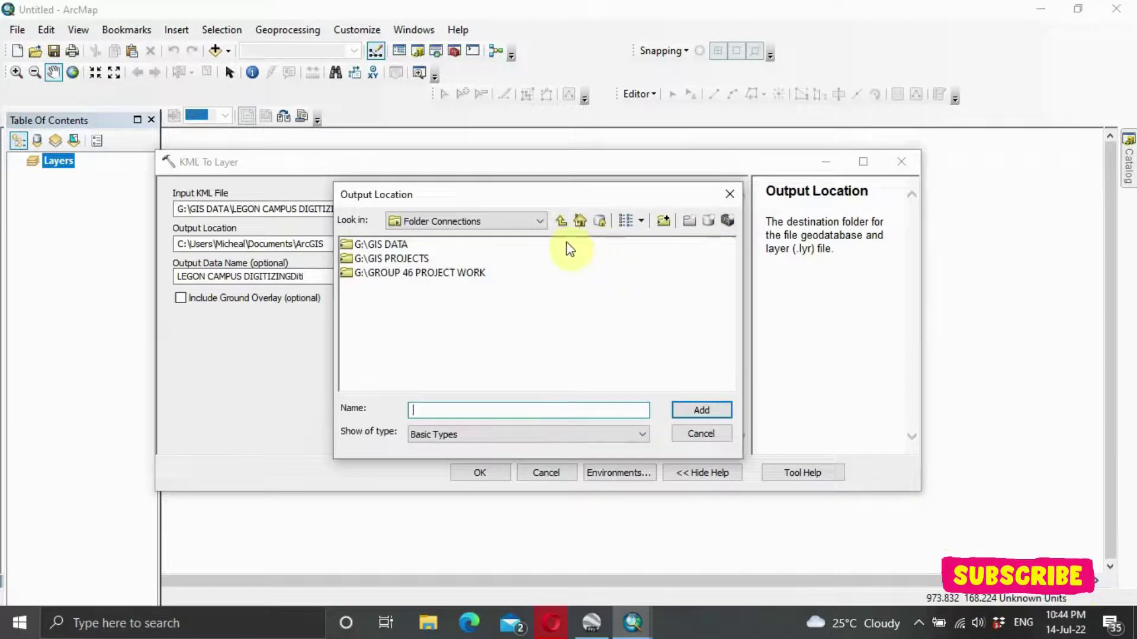
double_click(392, 244)
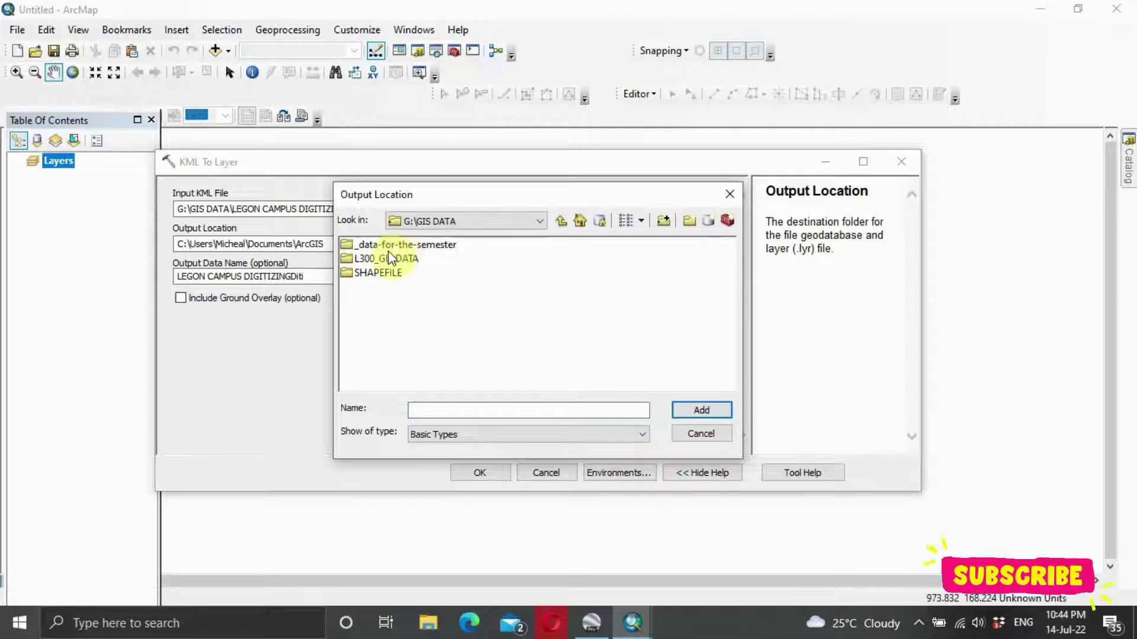
double_click(390, 259)
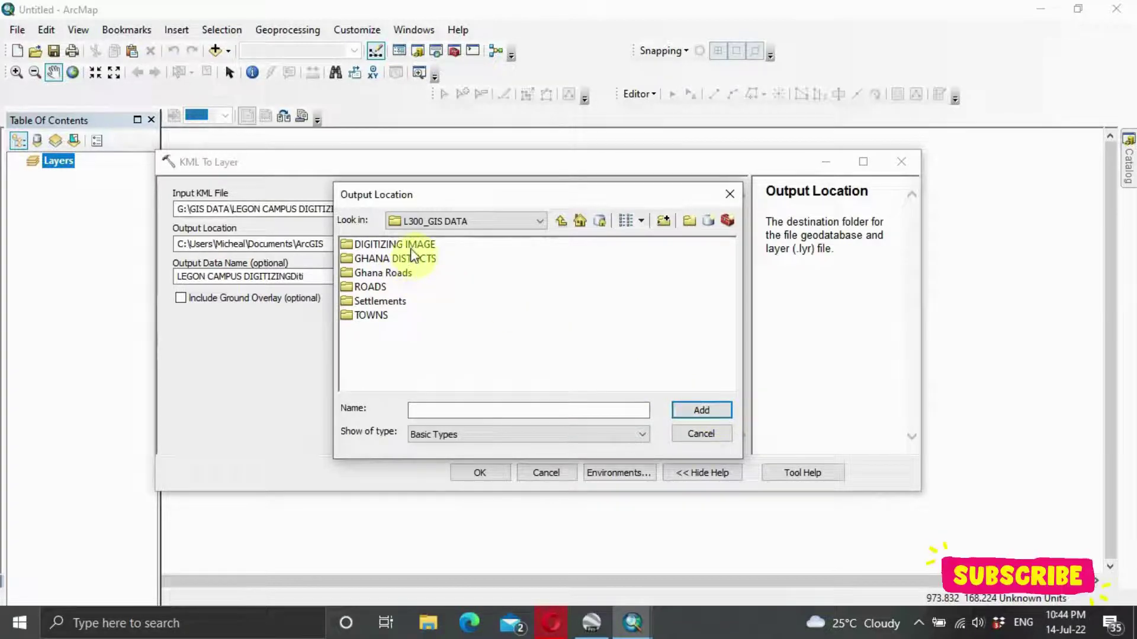
left_click(560, 222)
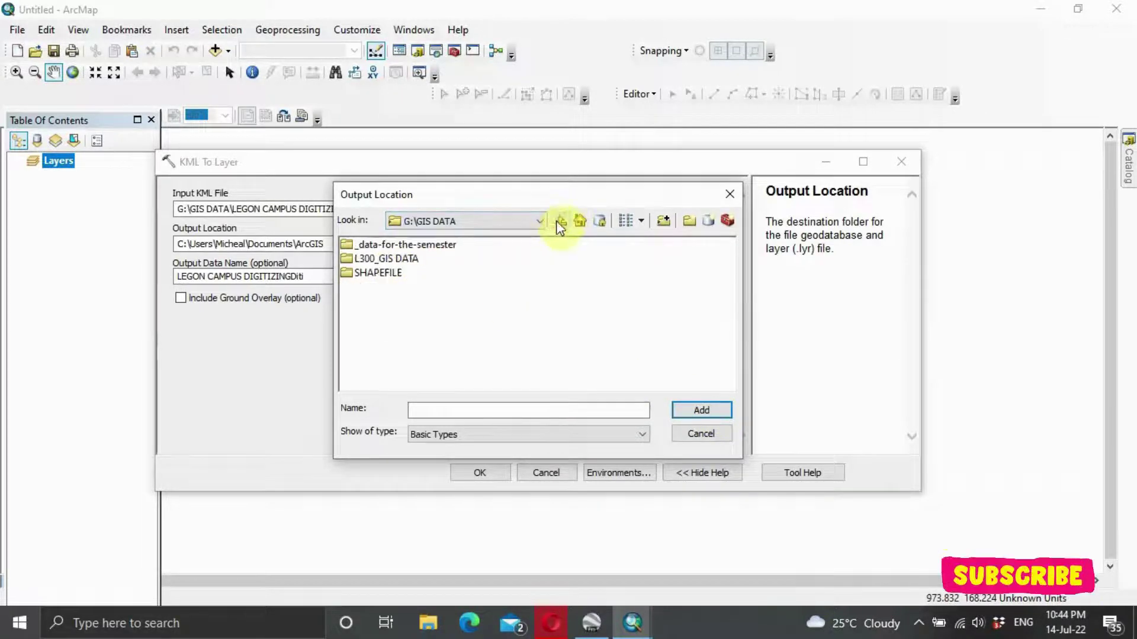
left_click(414, 260)
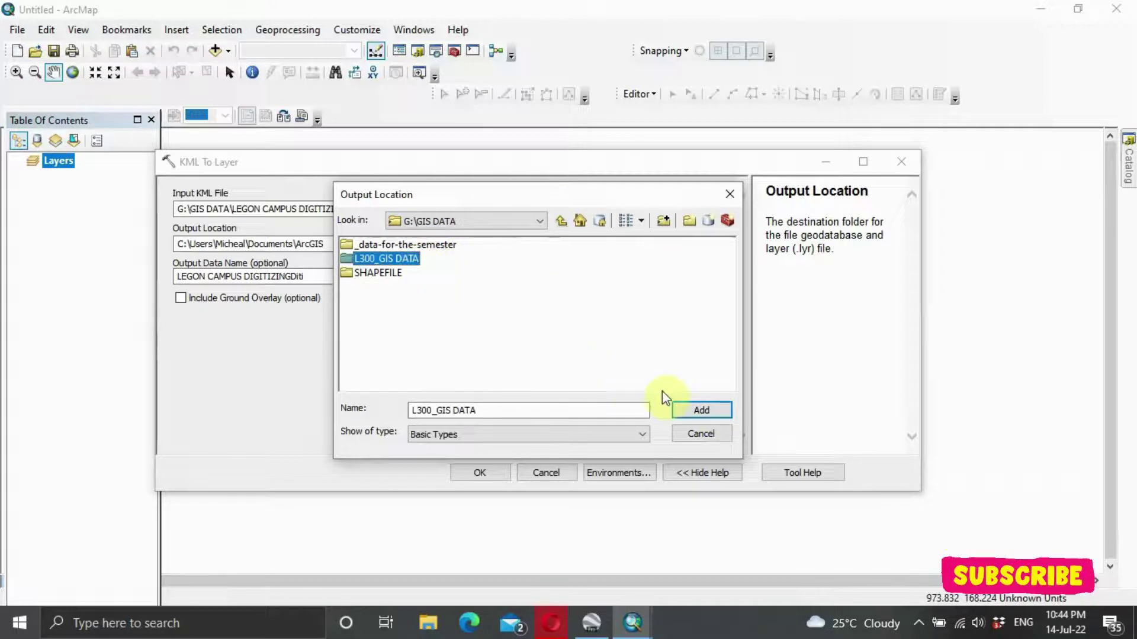
left_click(701, 410)
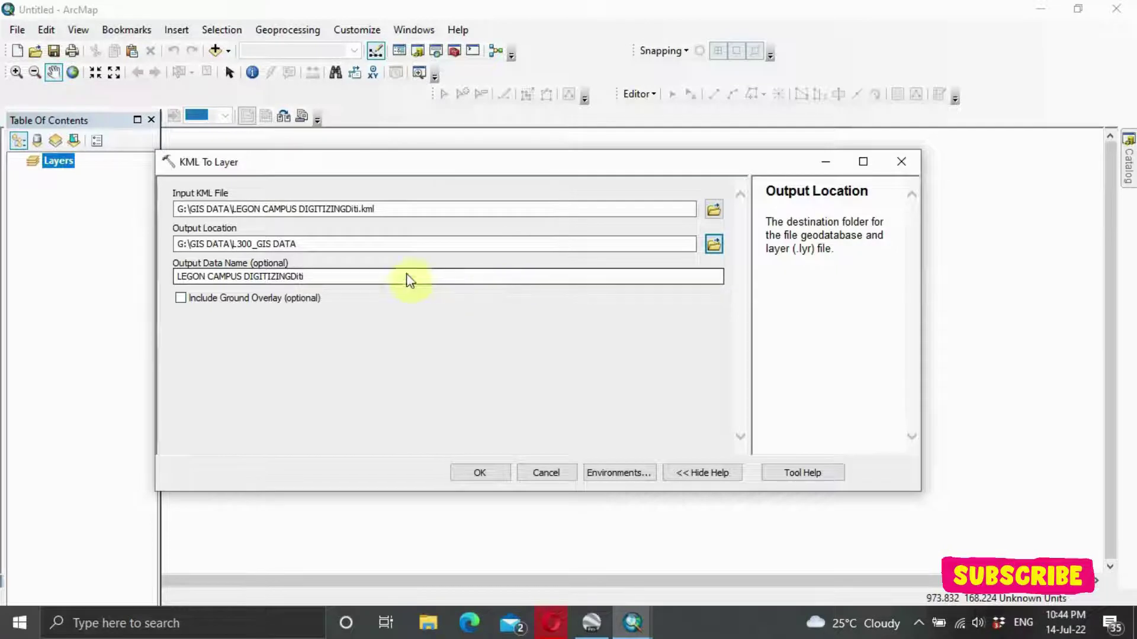
left_click(382, 280)
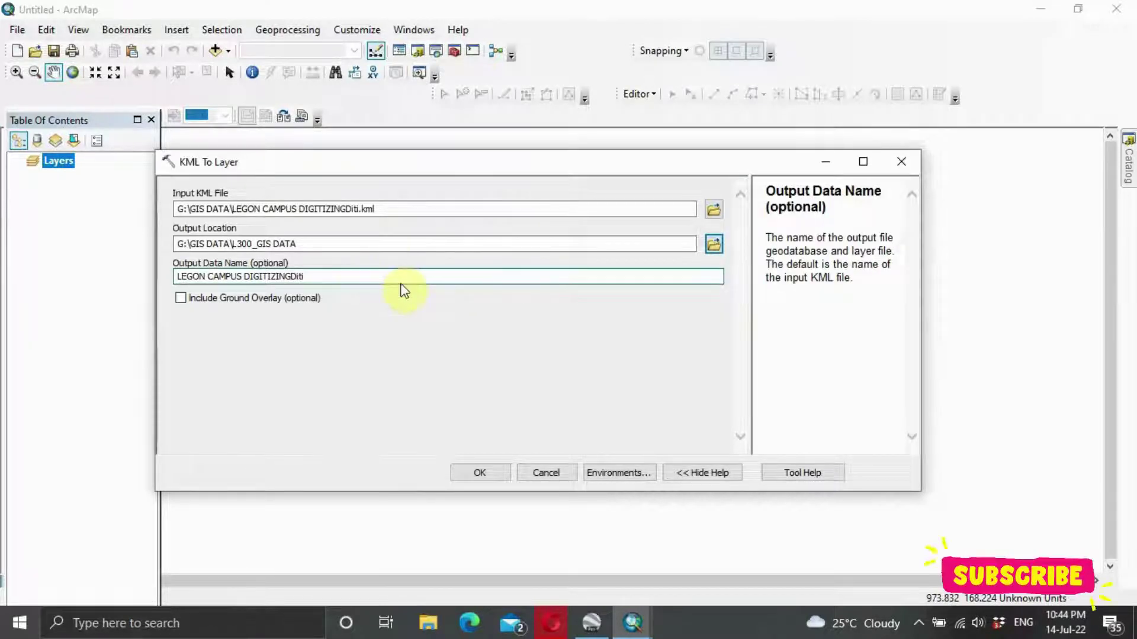
key("BackSpace")
key("BackSpace")
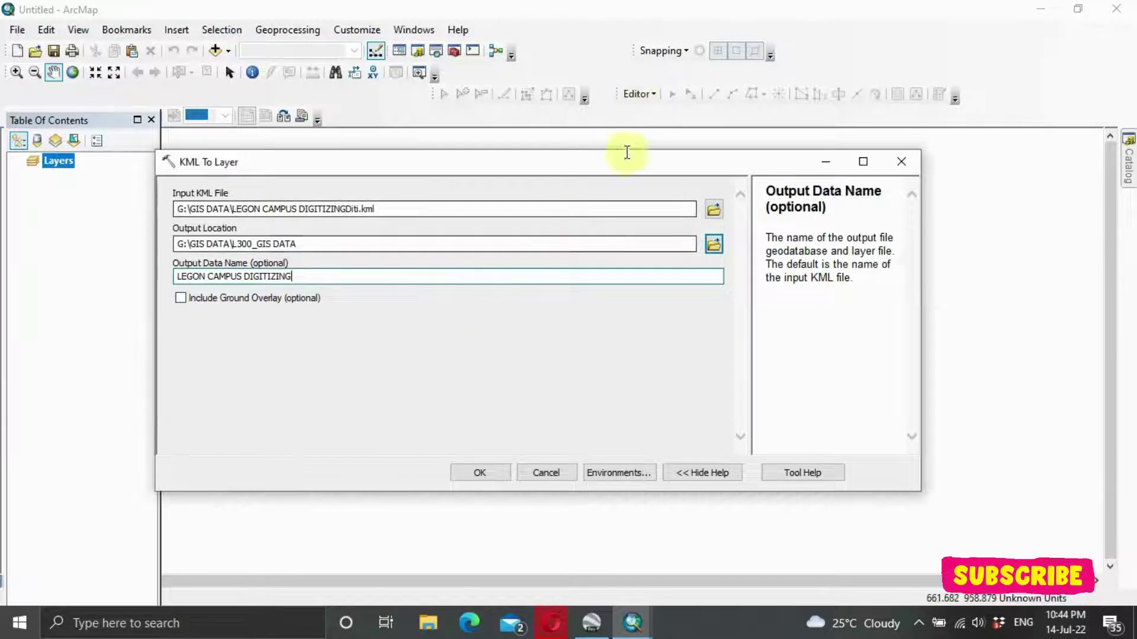
Run KML To Layer so LEGON CAMPUS DIGITIZING loads with Polylines and Polygons sublayers
left_click(476, 472)
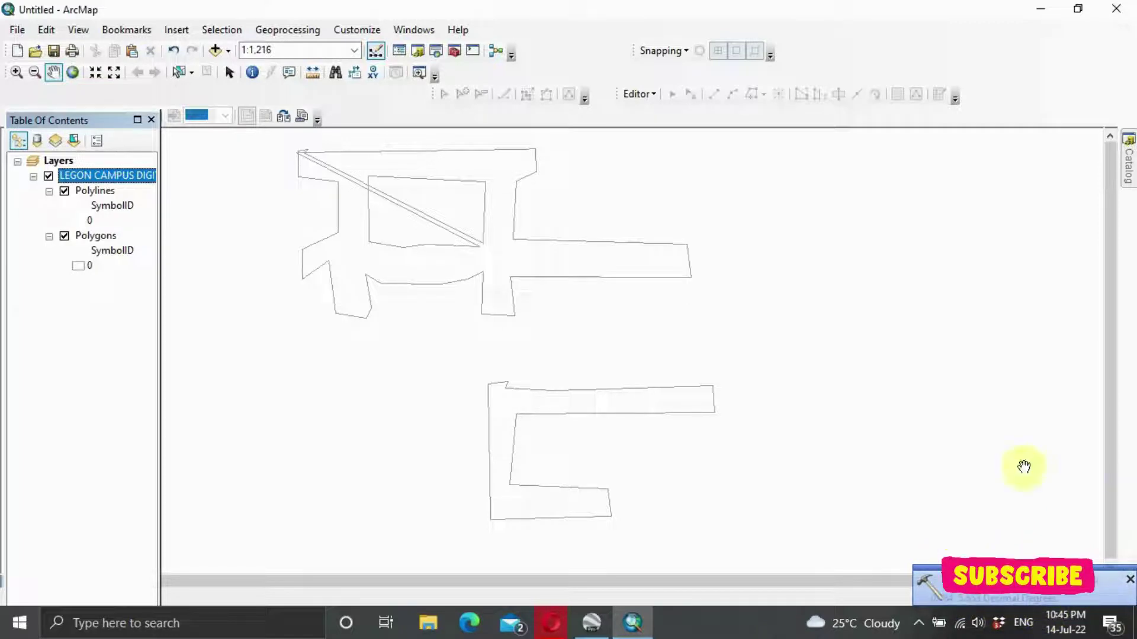
scroll(622, 395, "up", 1)
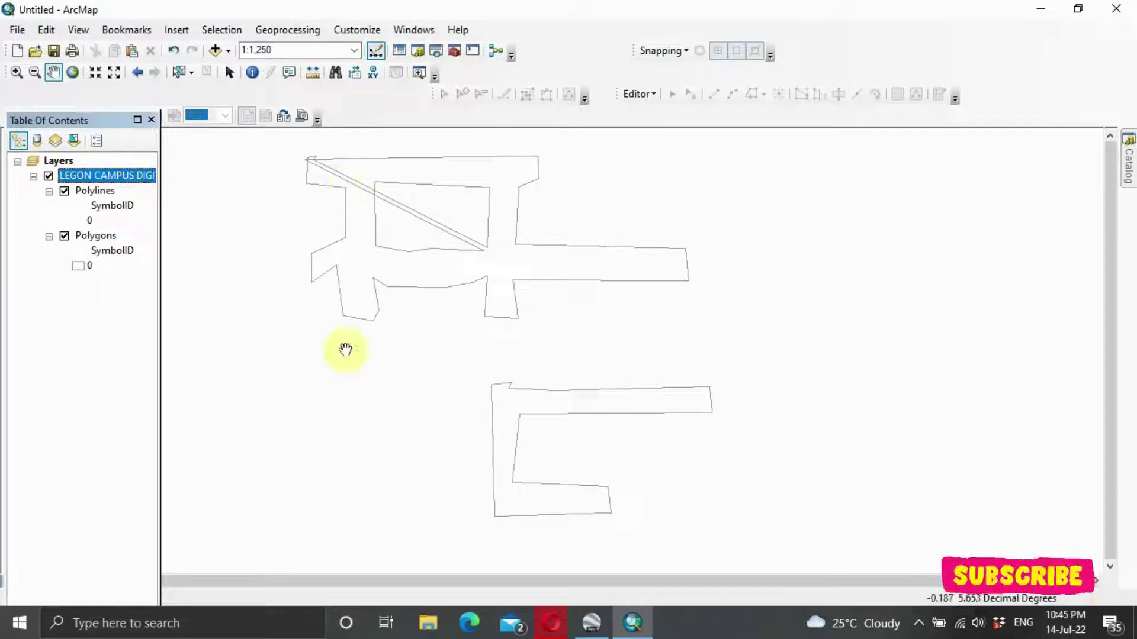
scroll(510, 397, "up", 1)
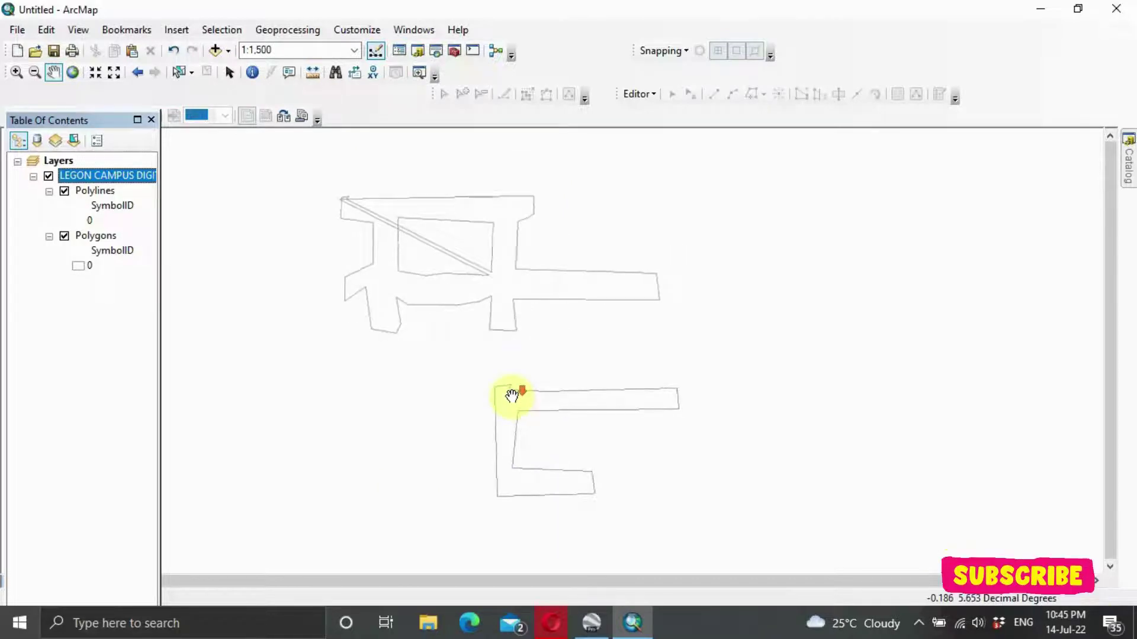
scroll(512, 396, "down", 1)
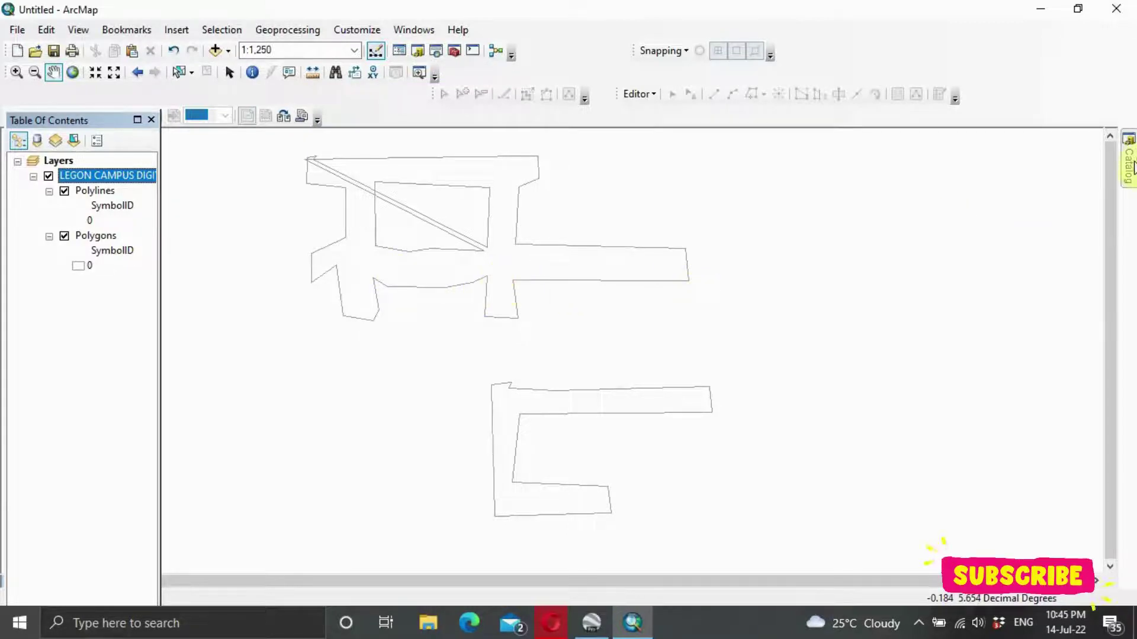
From the Catalog, add LEGON CAMPUS DIGITIZING.lyr in G:\GIS DATA\L300_GIS DATA to the map
left_click(1129, 157)
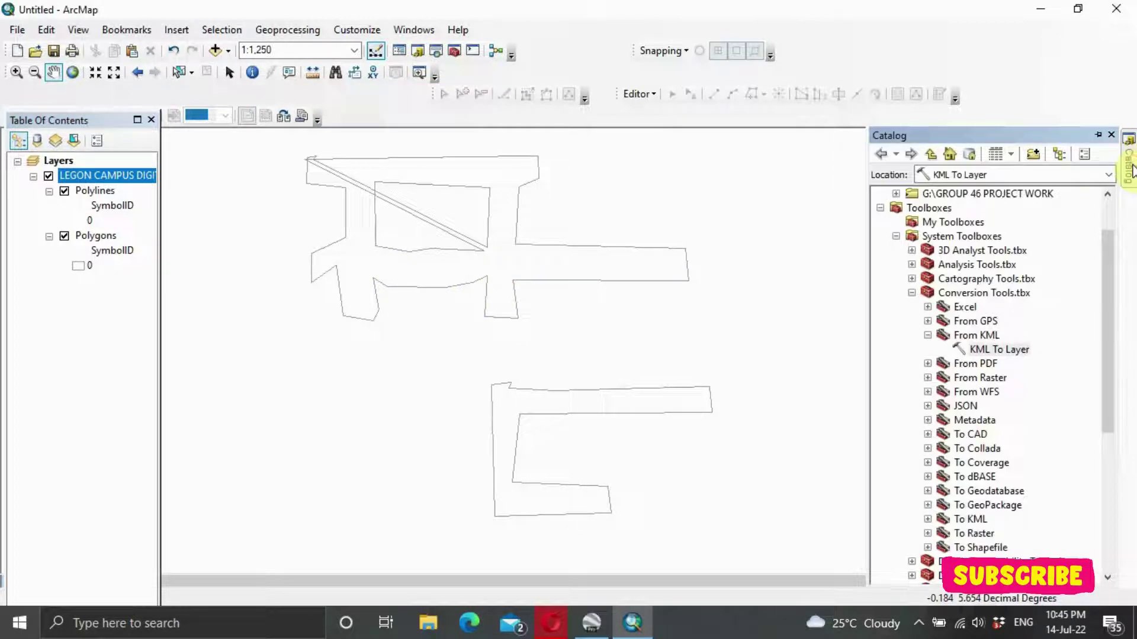
scroll(959, 212, "up", 2)
double_click(950, 224)
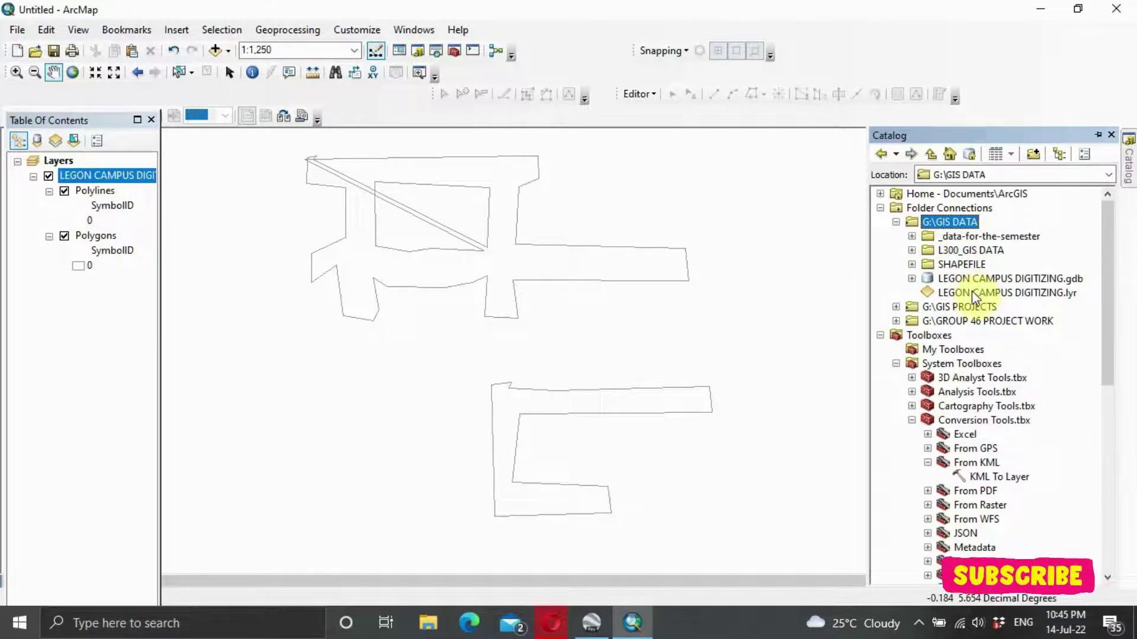
left_click(972, 252)
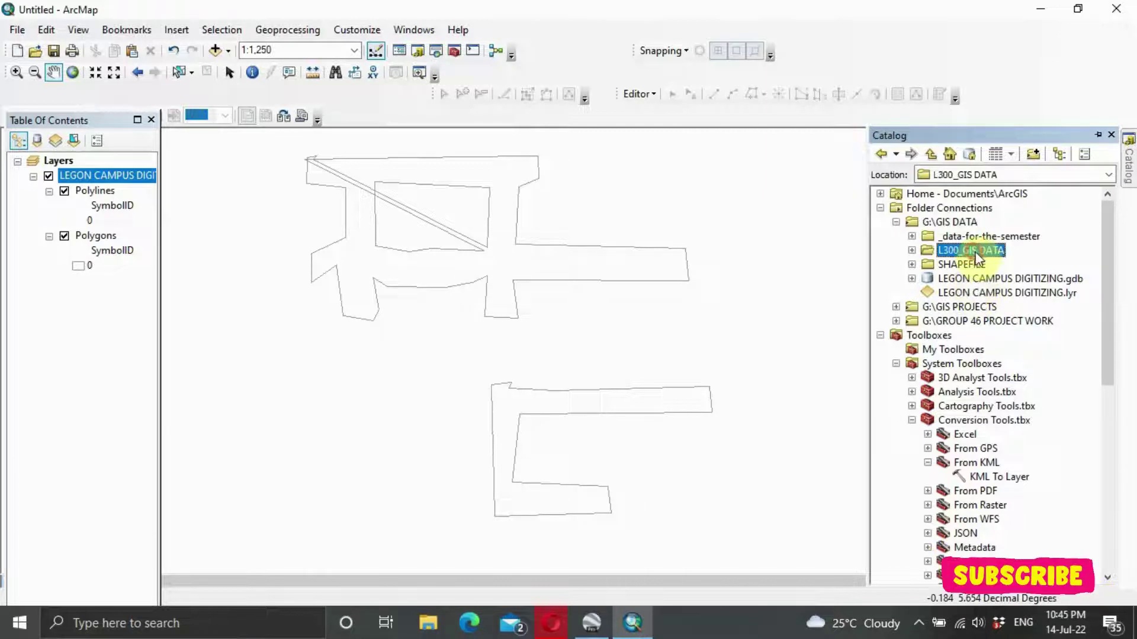
left_click(911, 251)
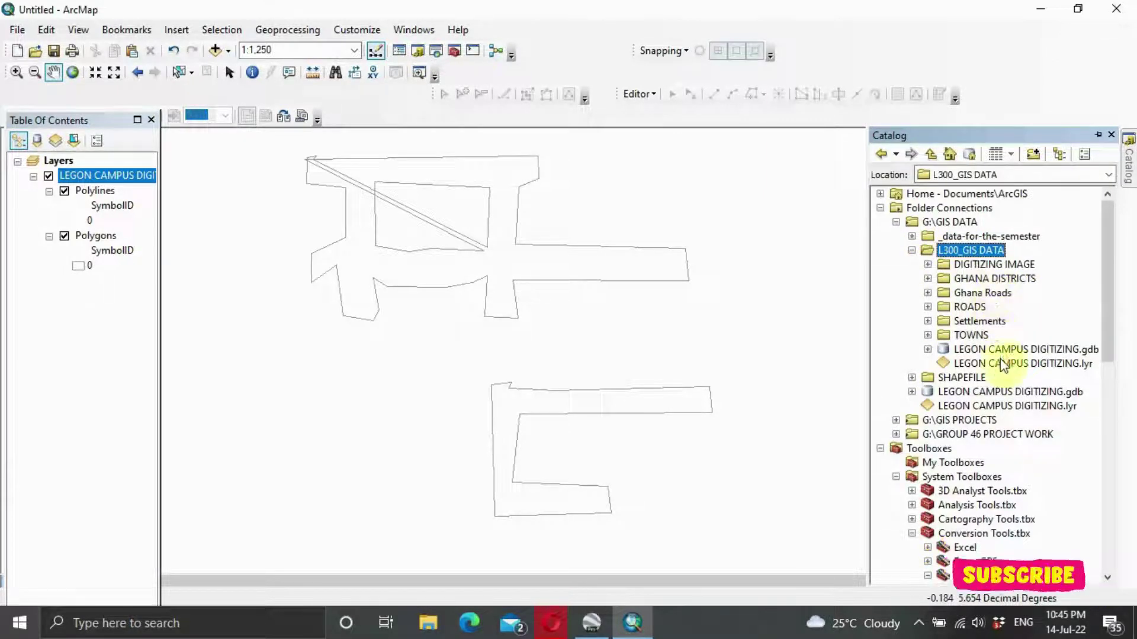
left_click_drag(1008, 363, 767, 332)
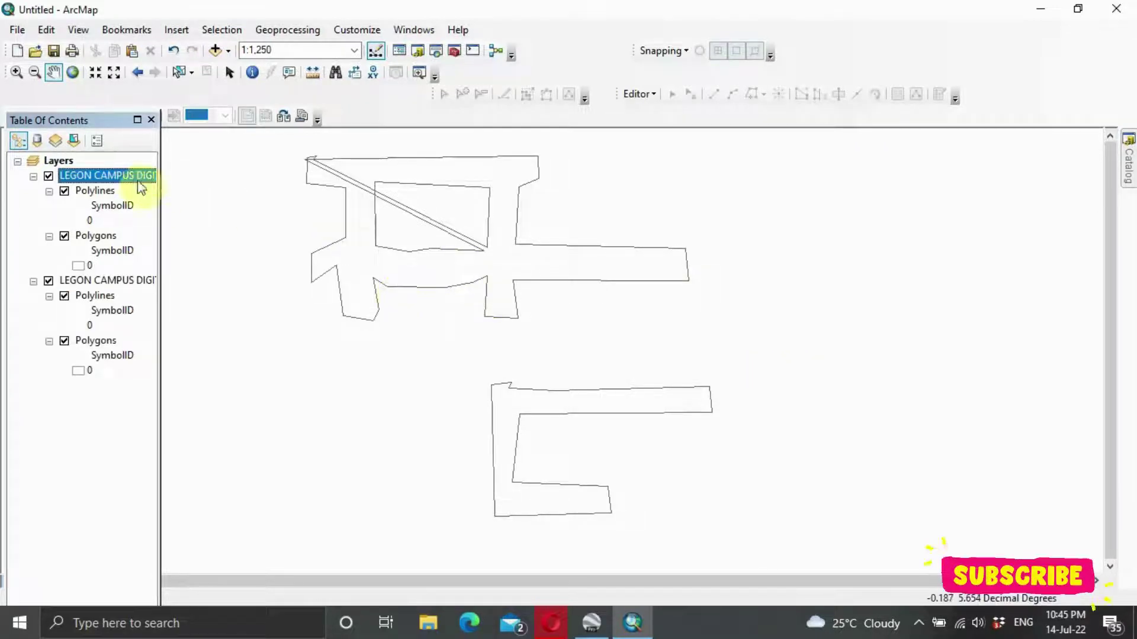
left_click(93, 177)
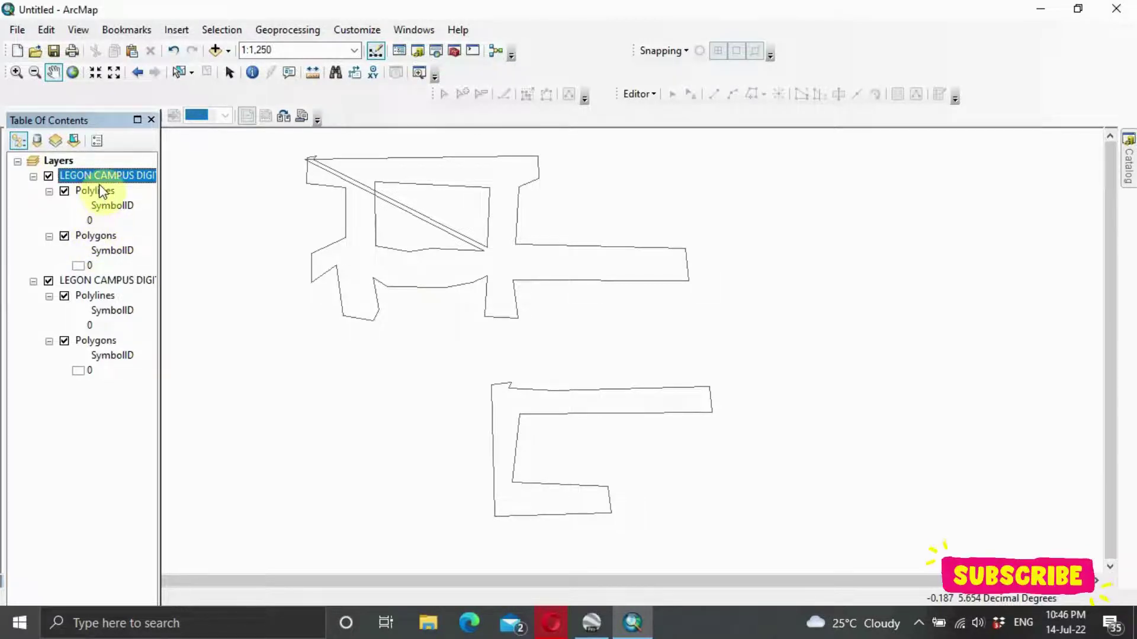
left_click(102, 203)
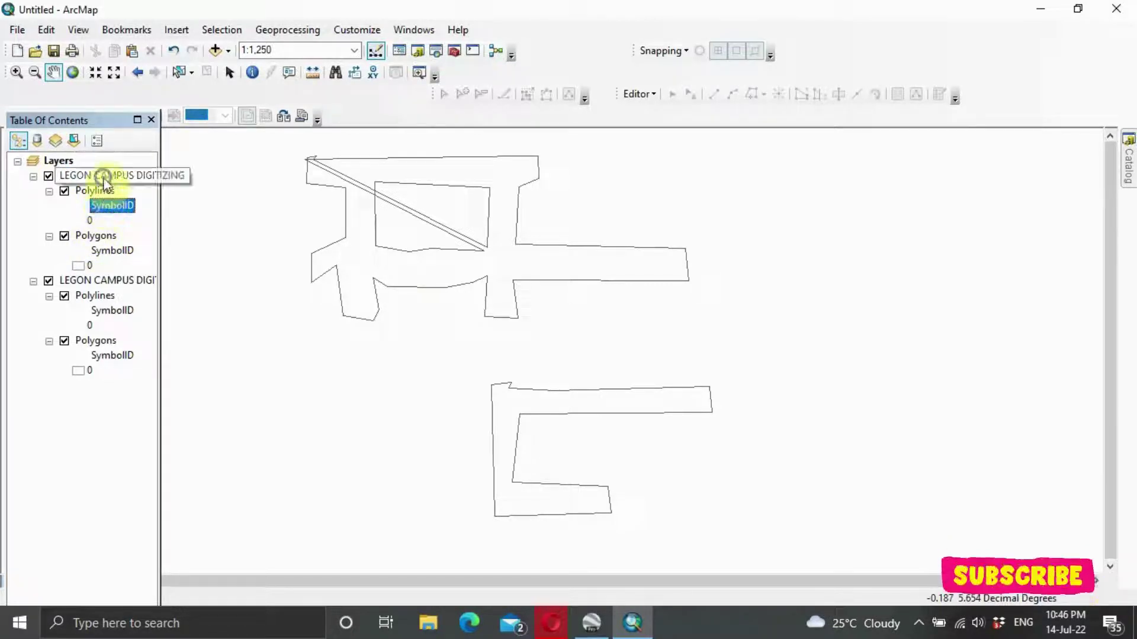
left_click(103, 176)
right_click(104, 176)
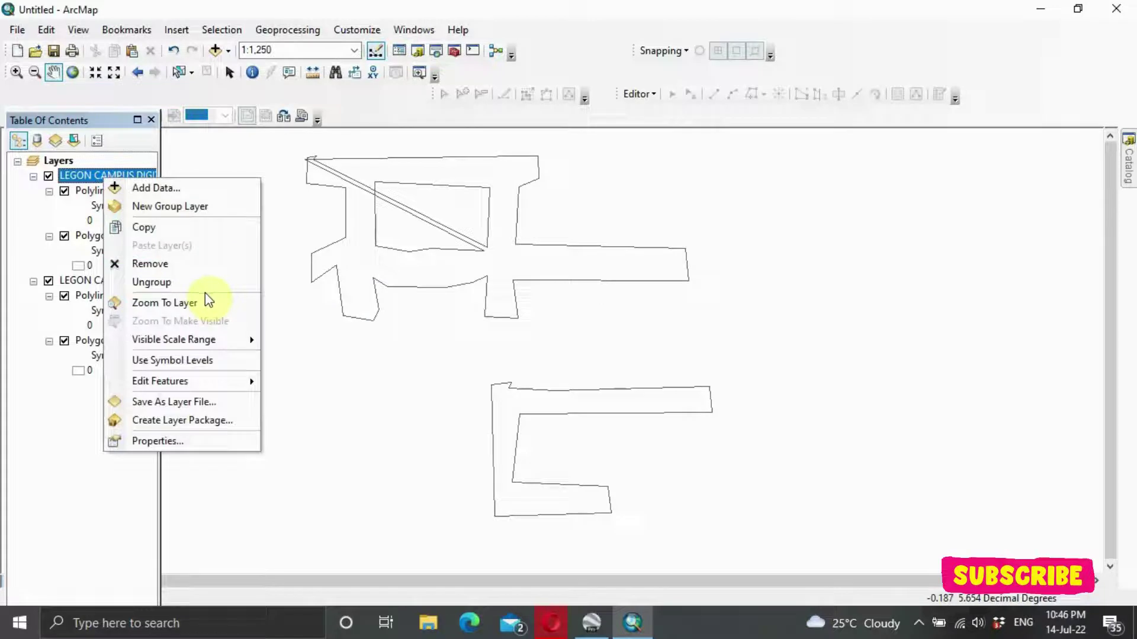
left_click(161, 441)
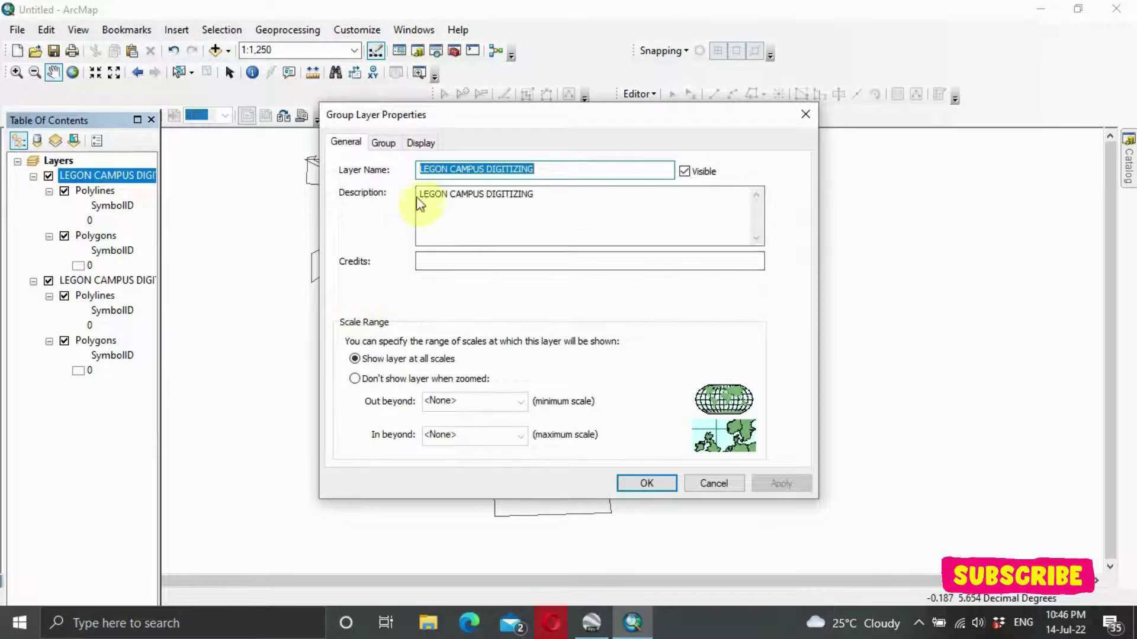
left_click(421, 143)
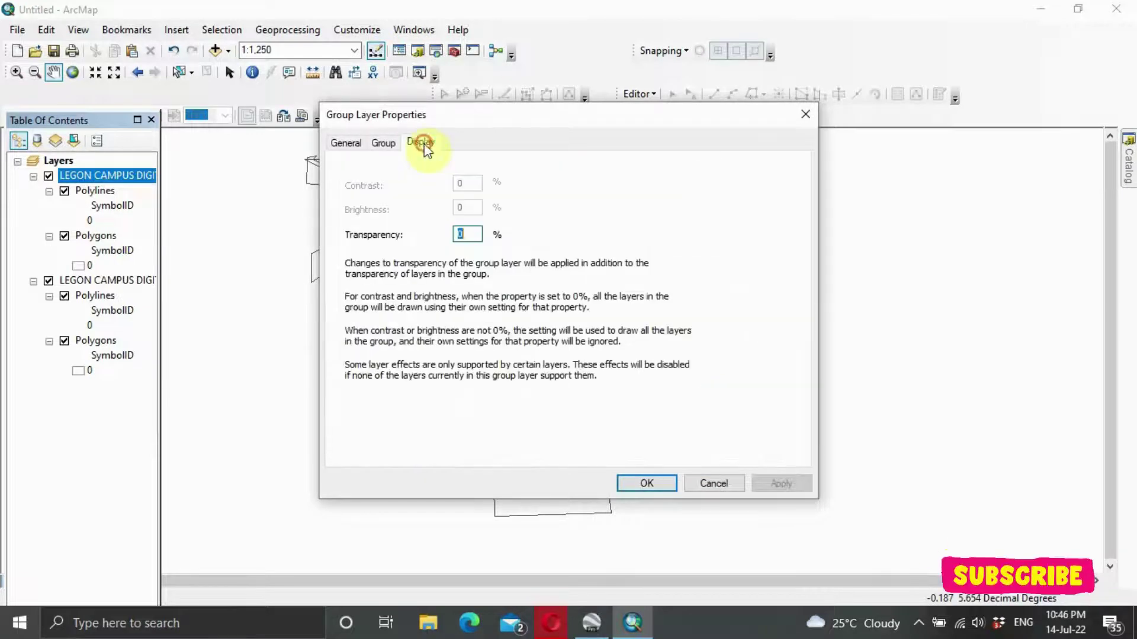
left_click(381, 146)
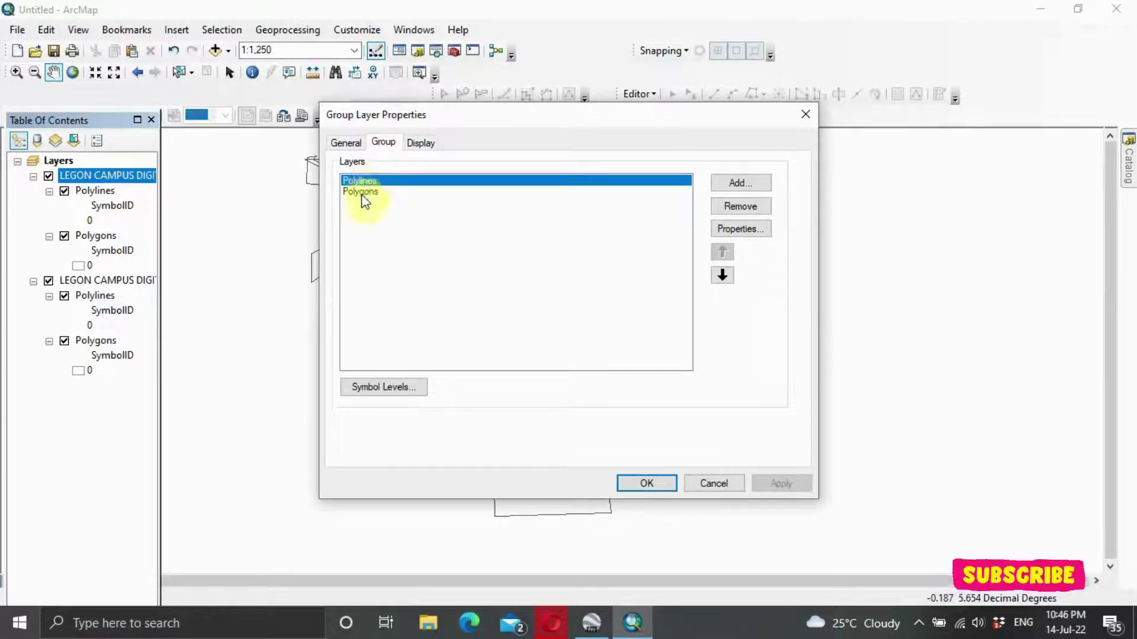
left_click(357, 148)
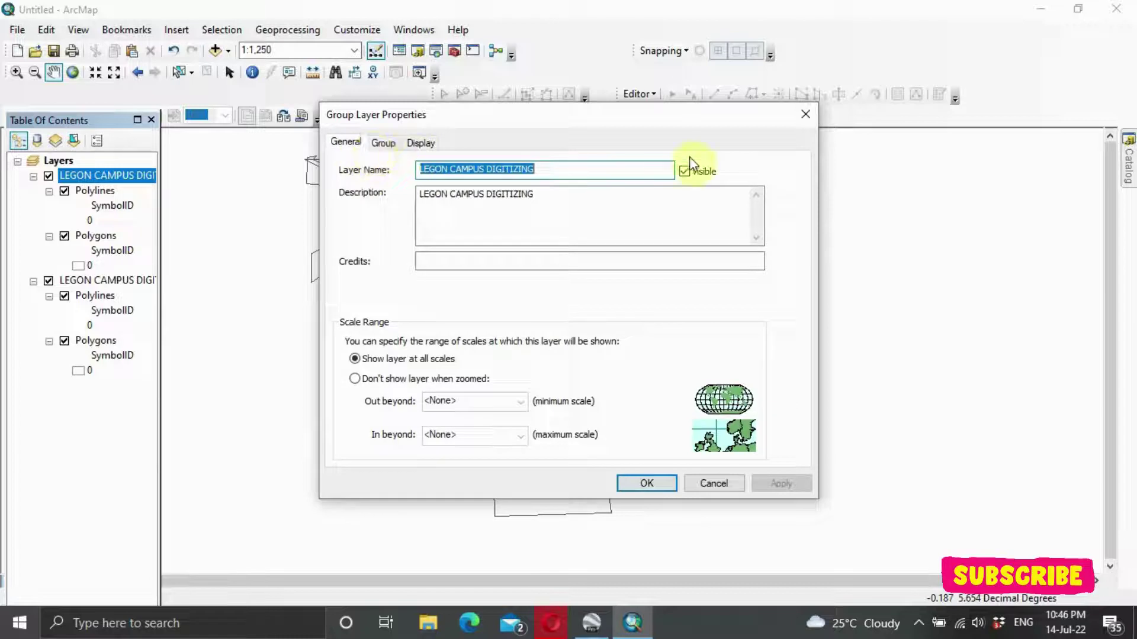
left_click(806, 114)
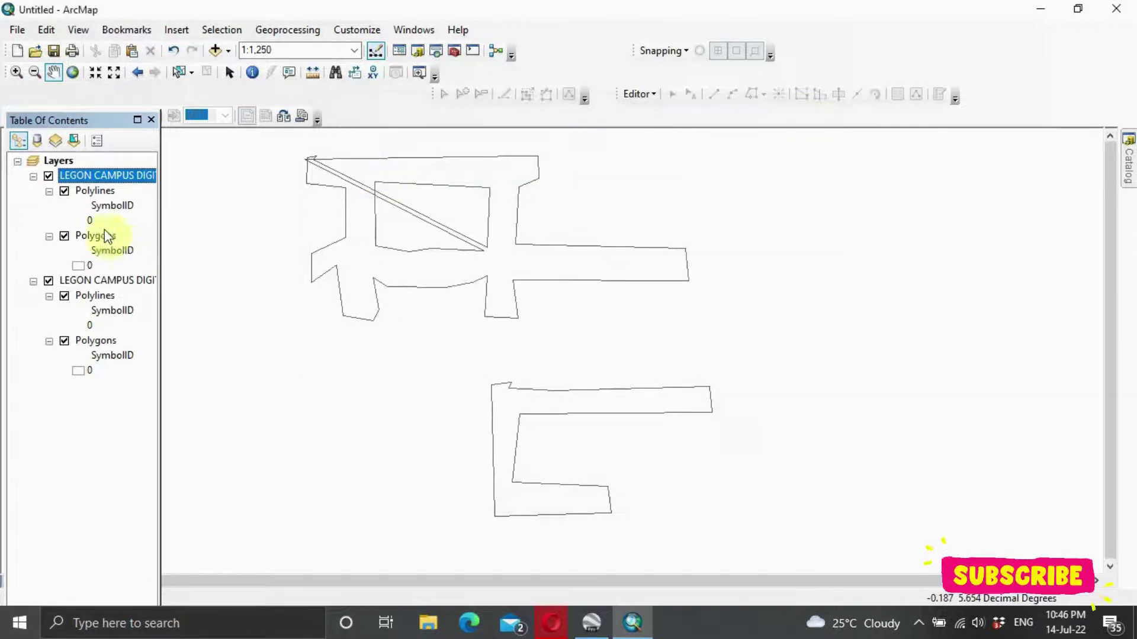
right_click(105, 178)
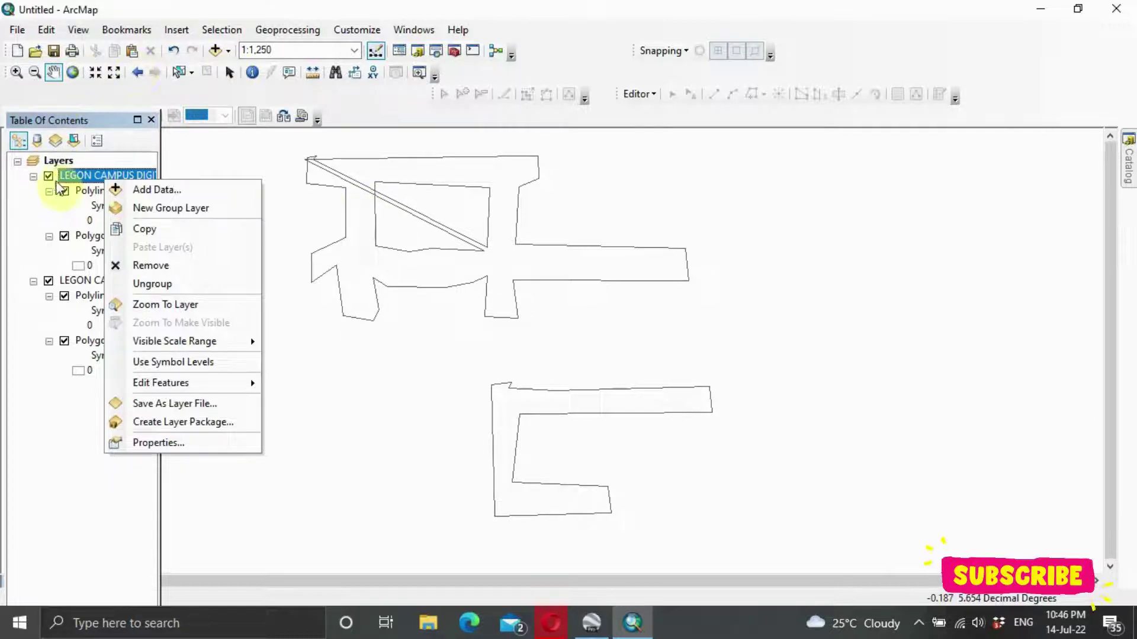
left_click(67, 237)
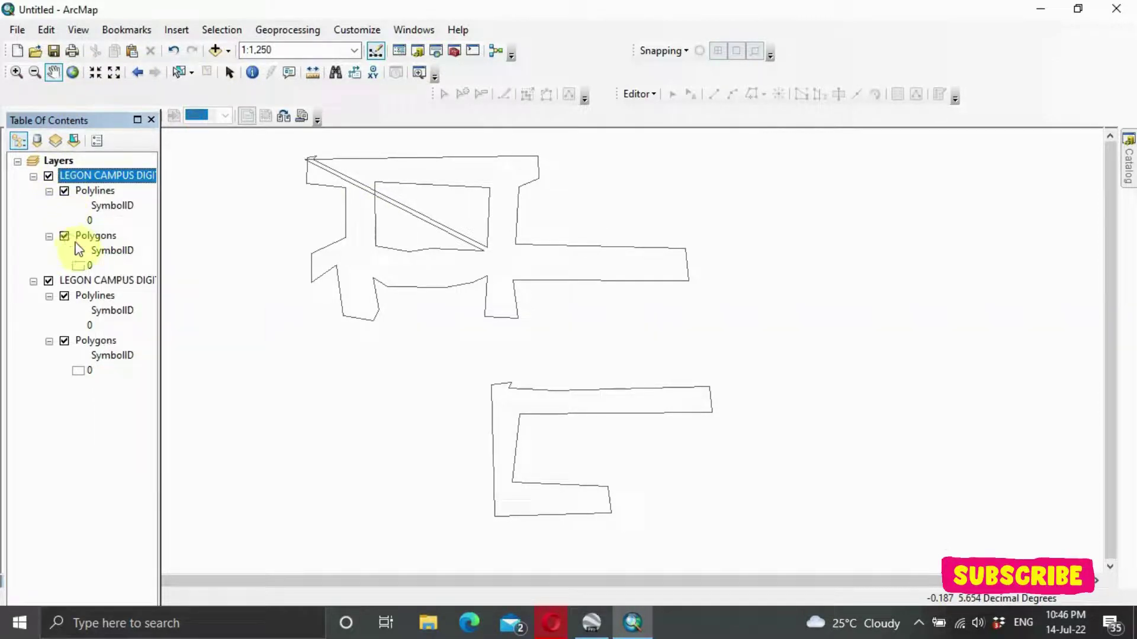
right_click(90, 235)
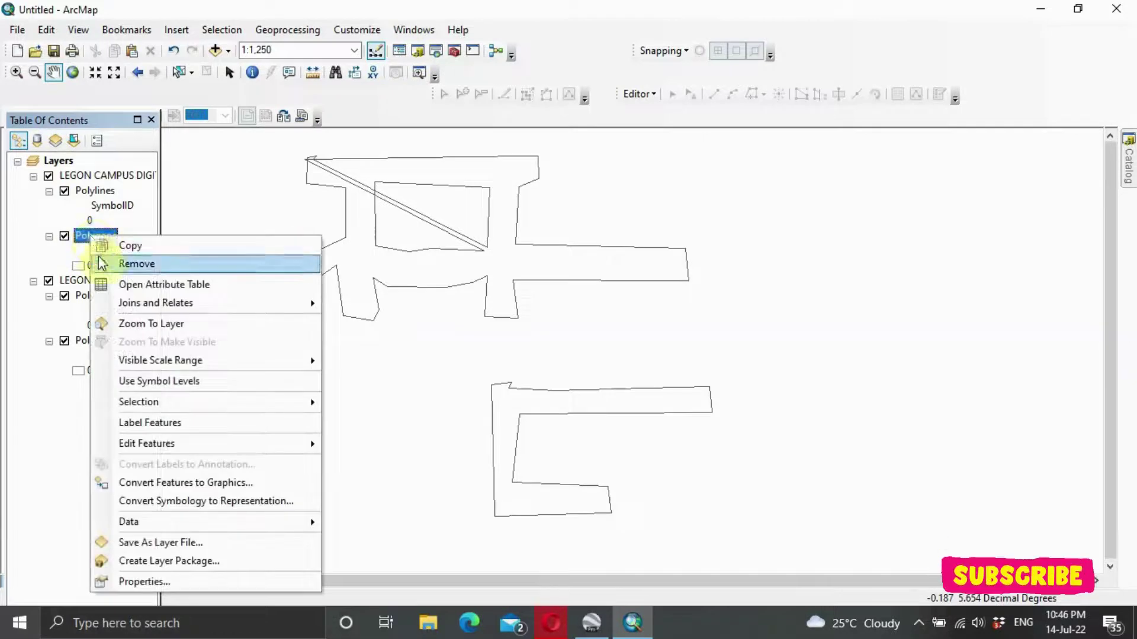
Open the Polygons attribute table and make Polygons the only selectable layer
left_click(110, 285)
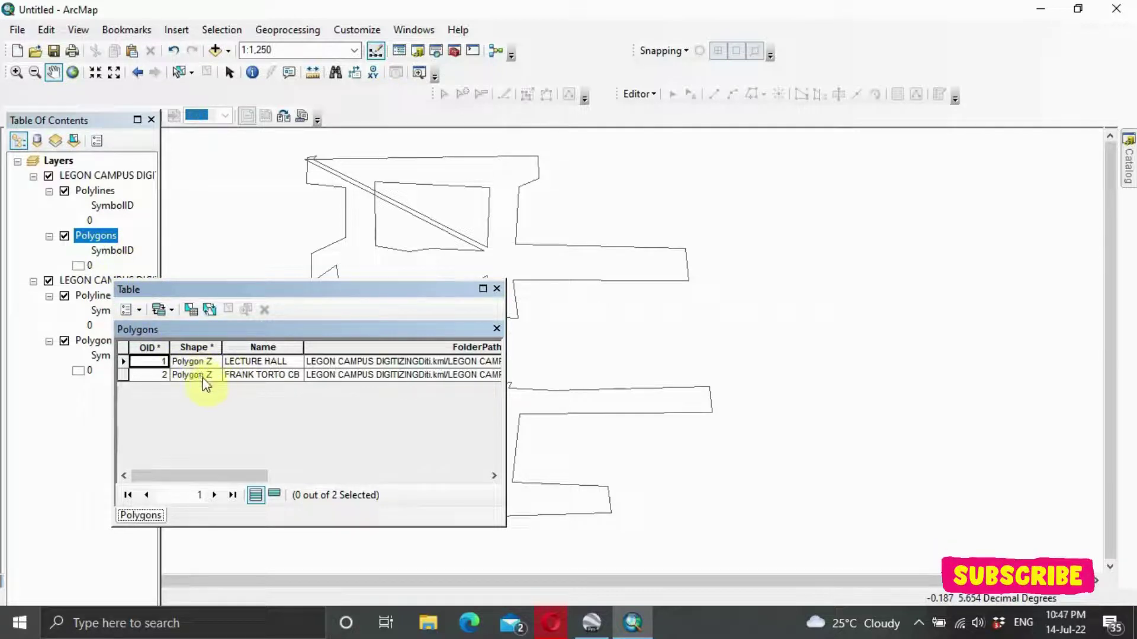
left_click(258, 376)
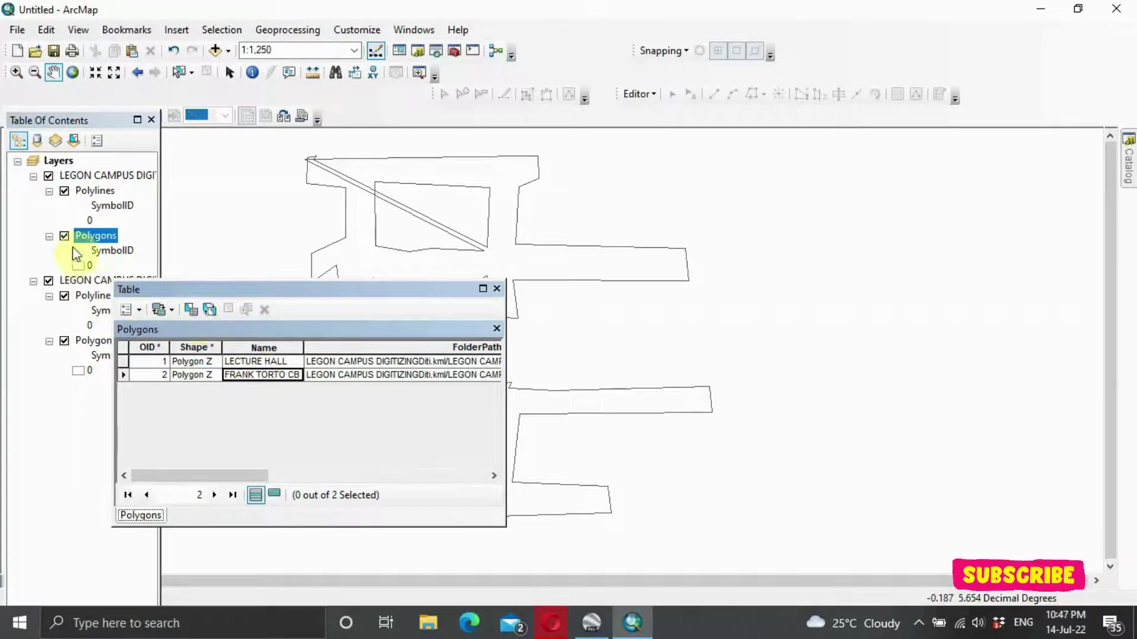
right_click(97, 239)
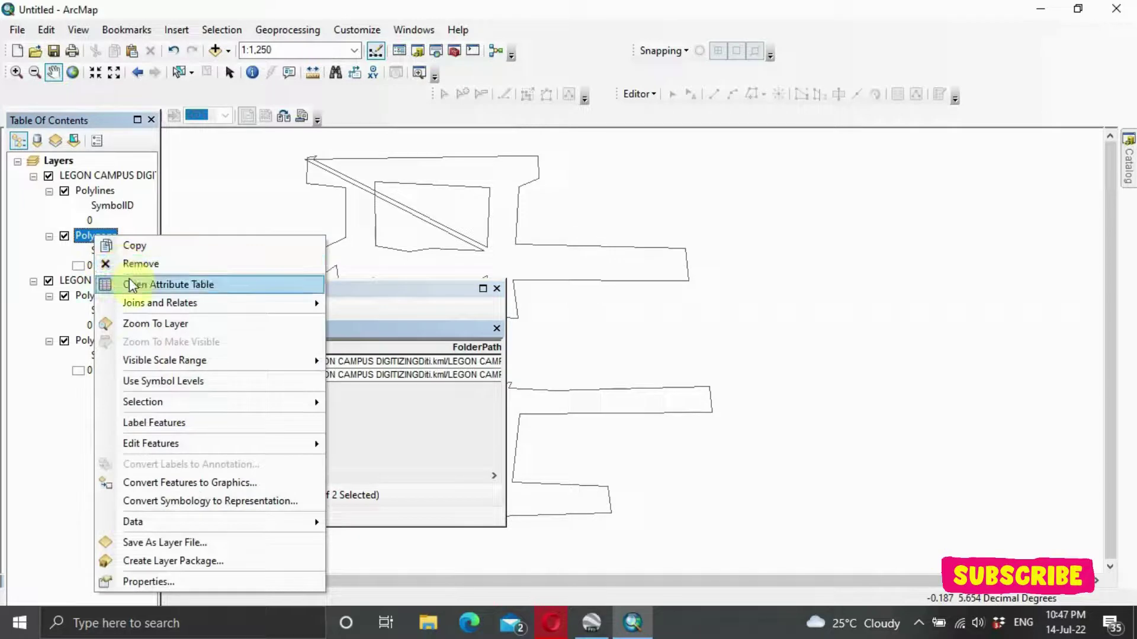
mouse_move(162, 403)
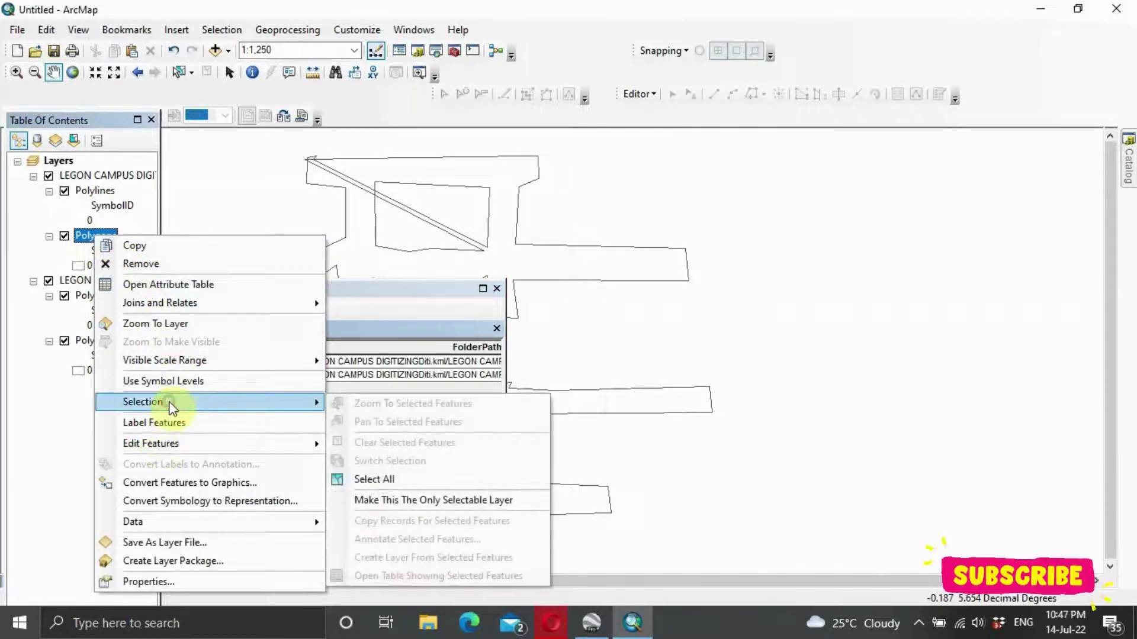
left_click(367, 501)
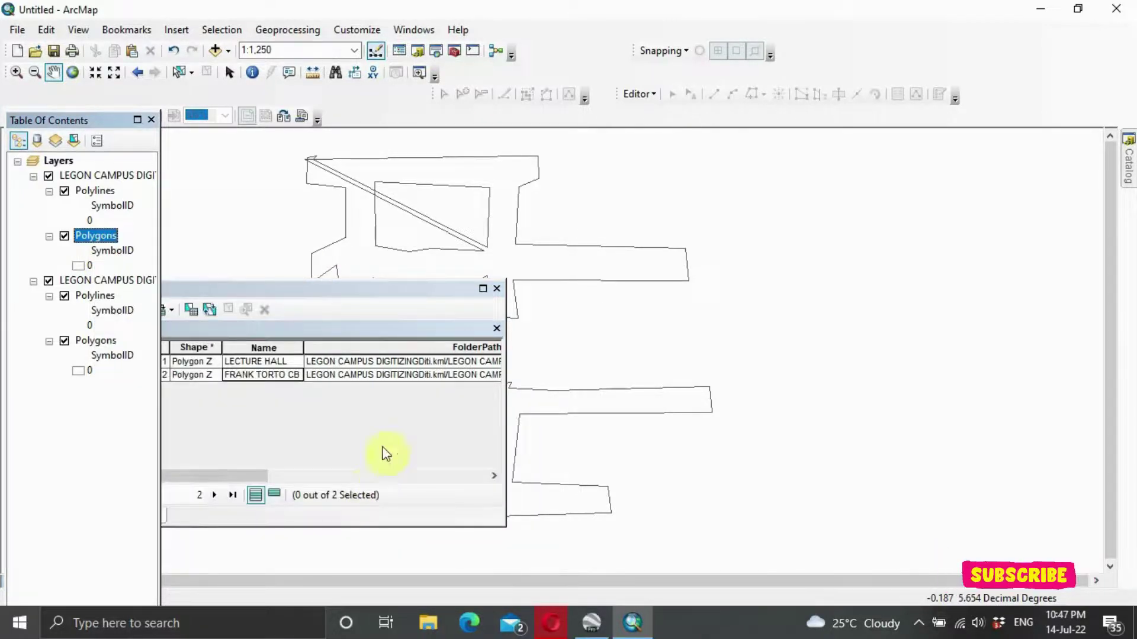
Select the LECTURE HALL polygon, then the FRANK TORTO CB polygon, on the map
left_click(177, 73)
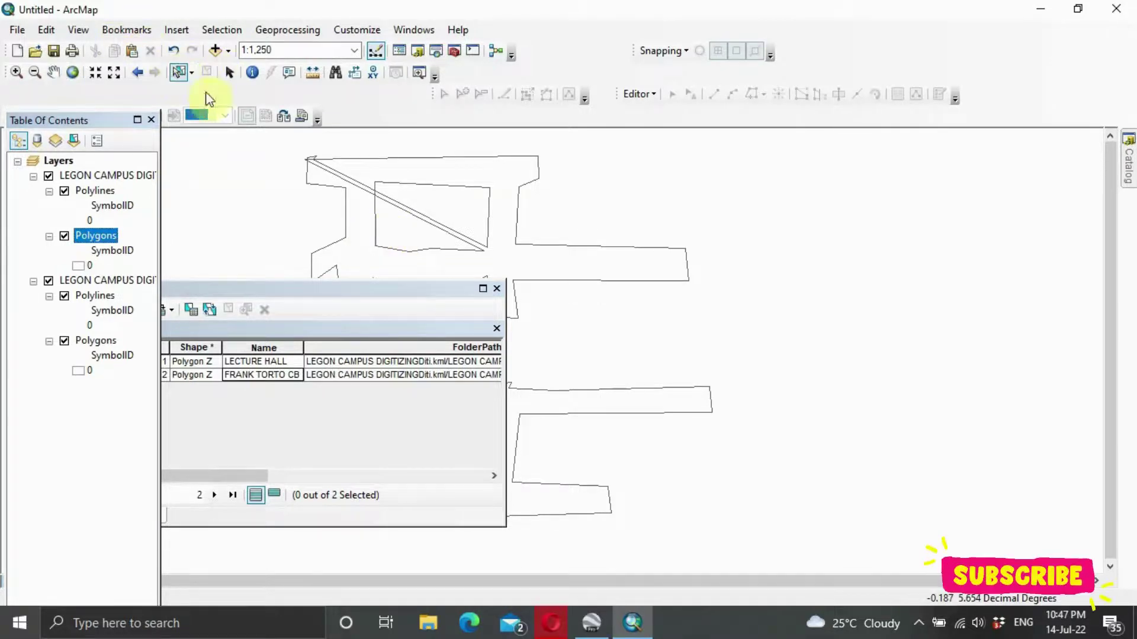
left_click(364, 218)
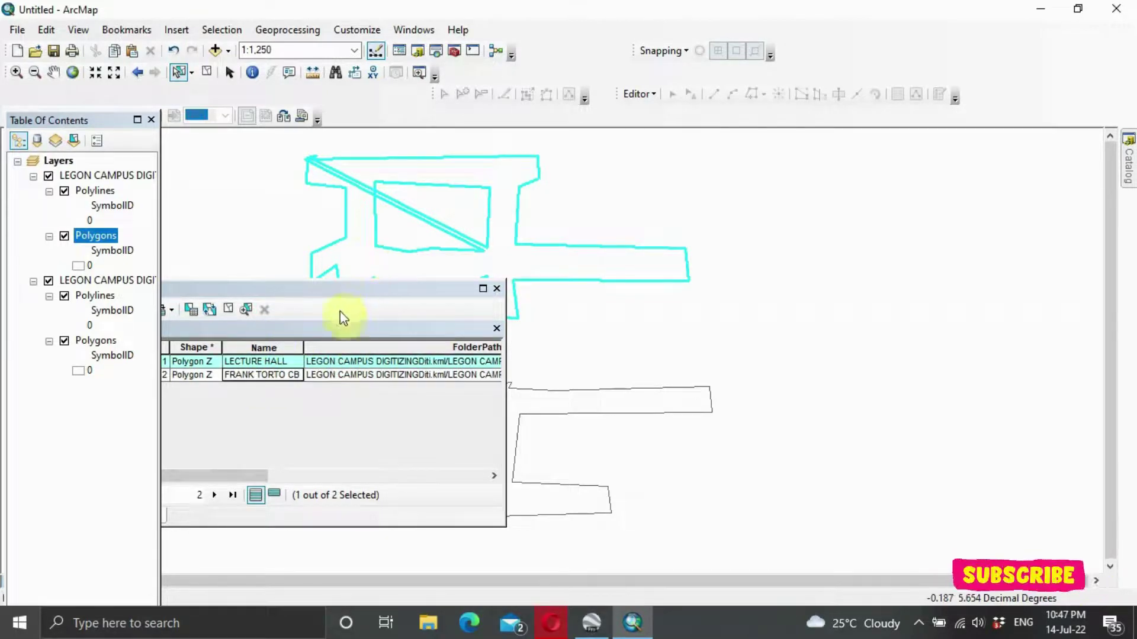
left_click_drag(338, 289, 959, 284)
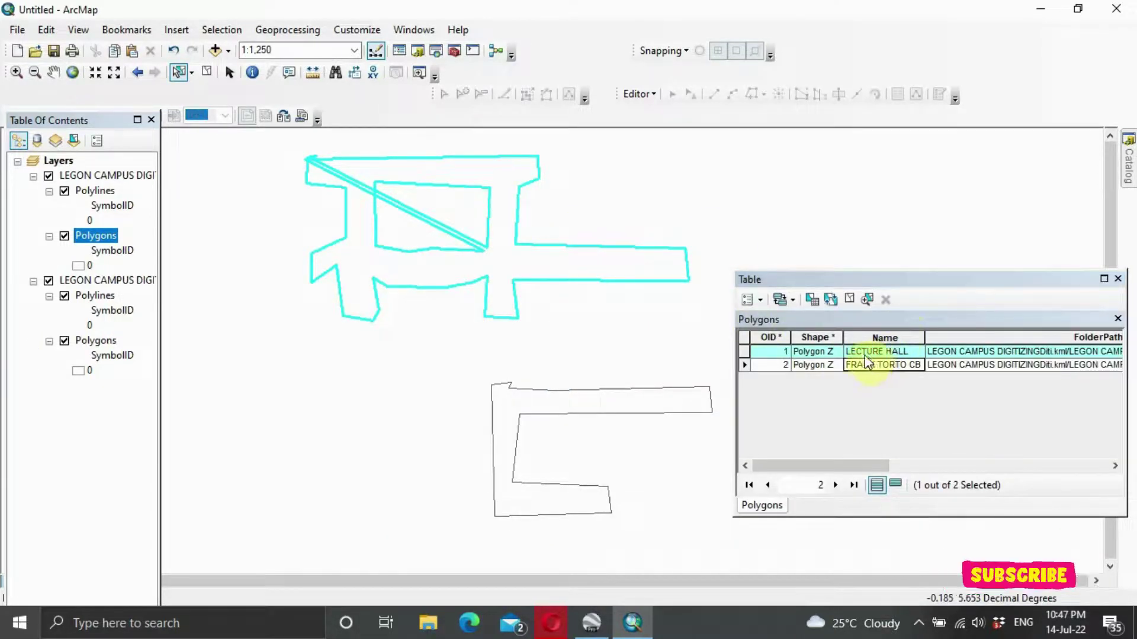
left_click(645, 393)
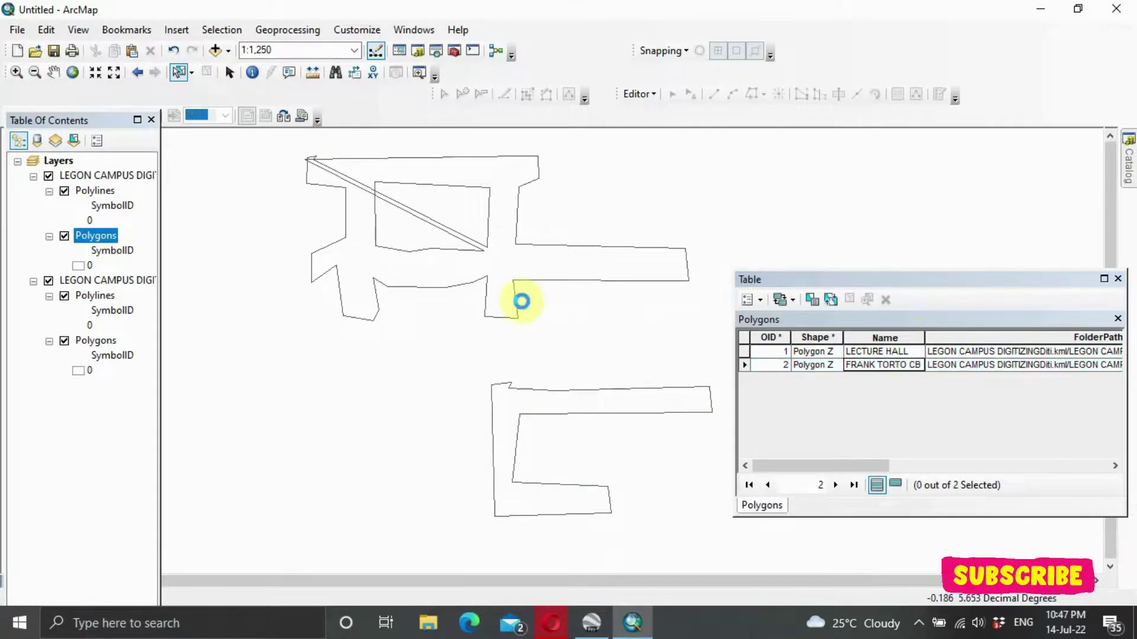
Open the Polylines table, make Polylines the only selectable layer, and inspect Frank lane 1
right_click(107, 192)
left_click(132, 238)
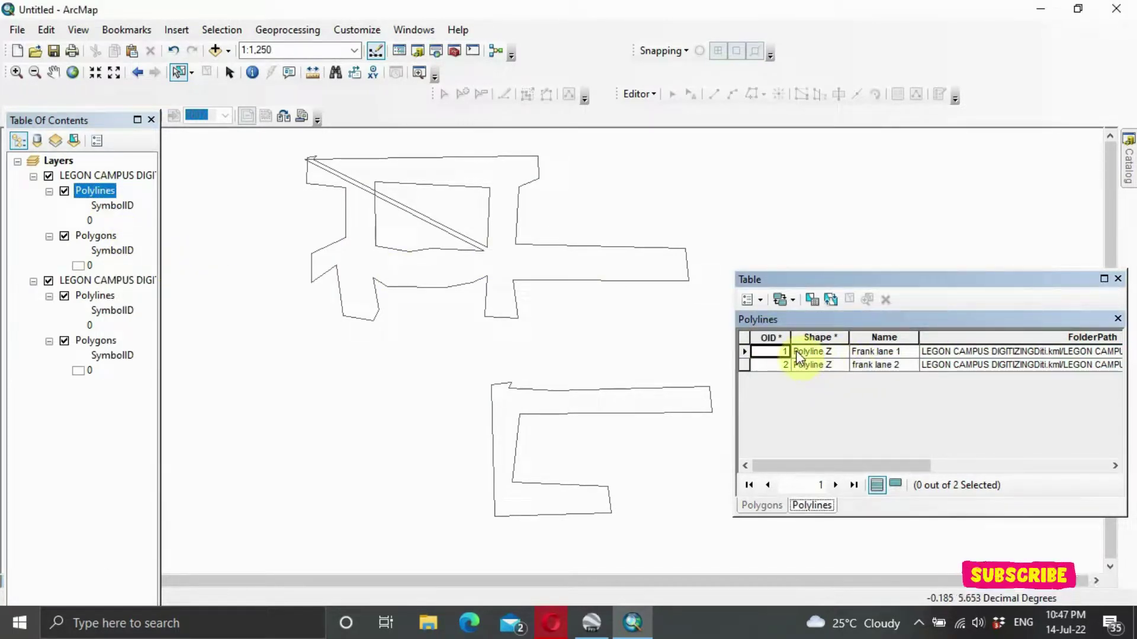
right_click(103, 192)
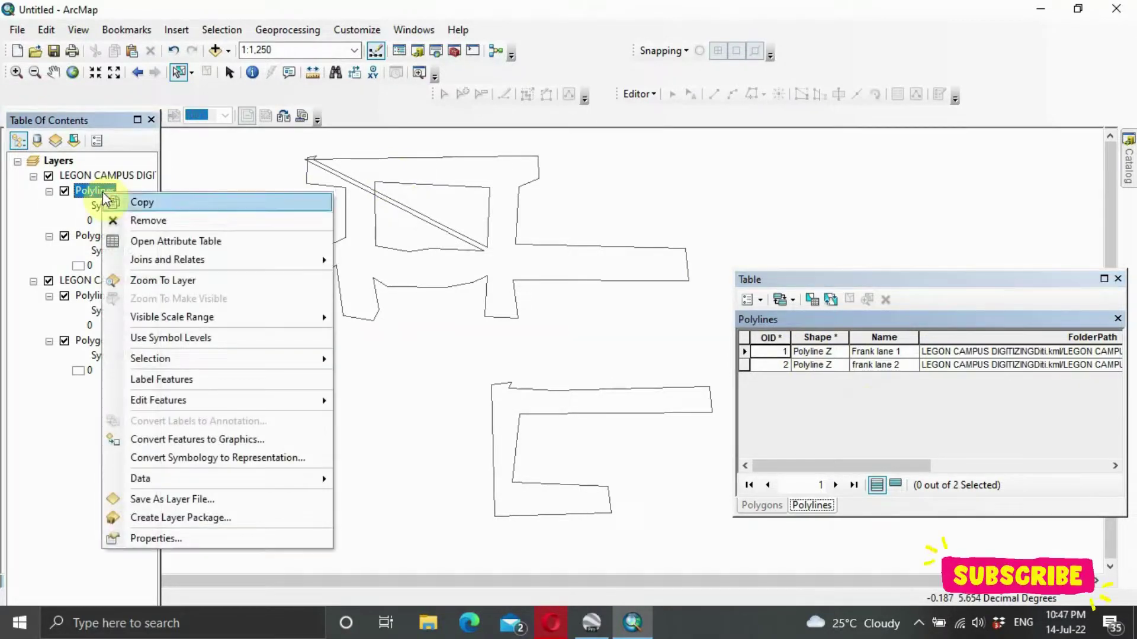
mouse_move(152, 363)
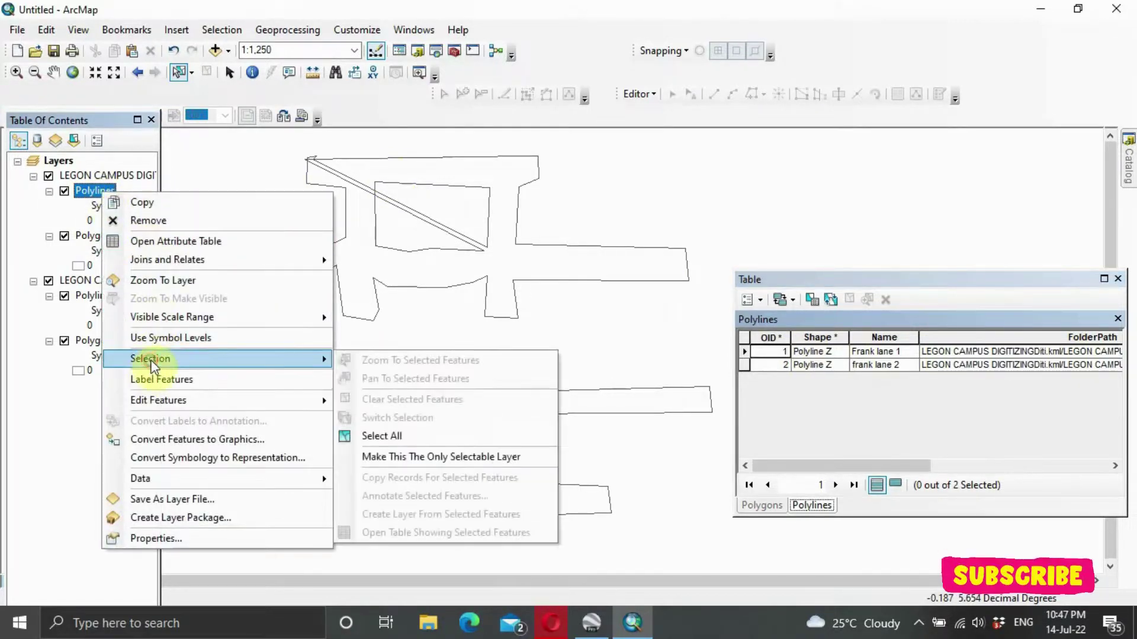
left_click(384, 460)
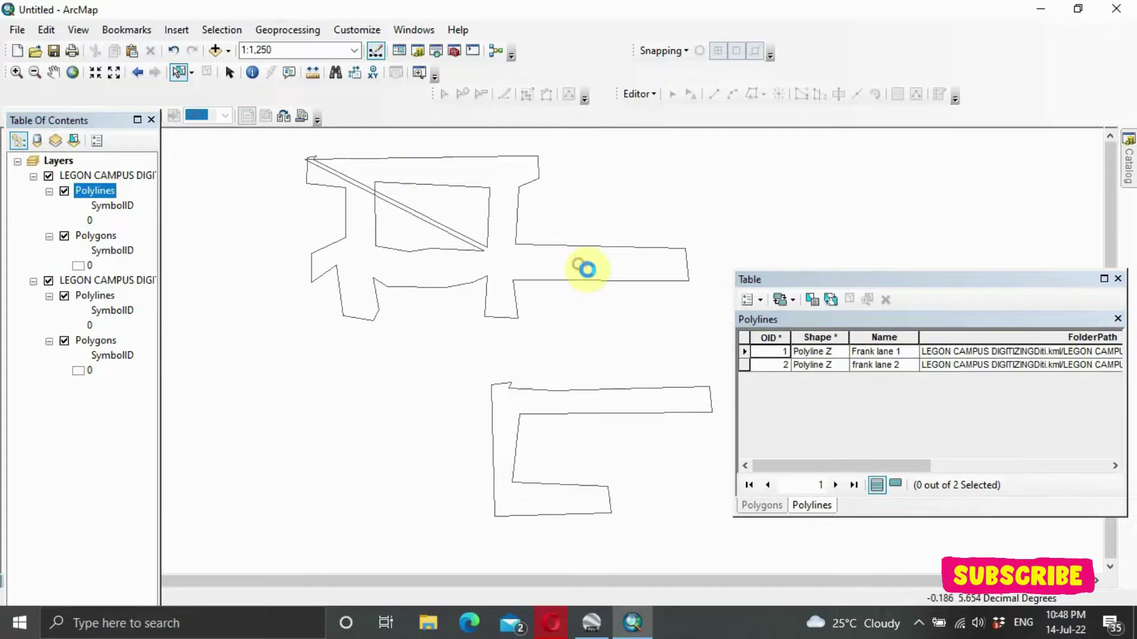
left_click(889, 351)
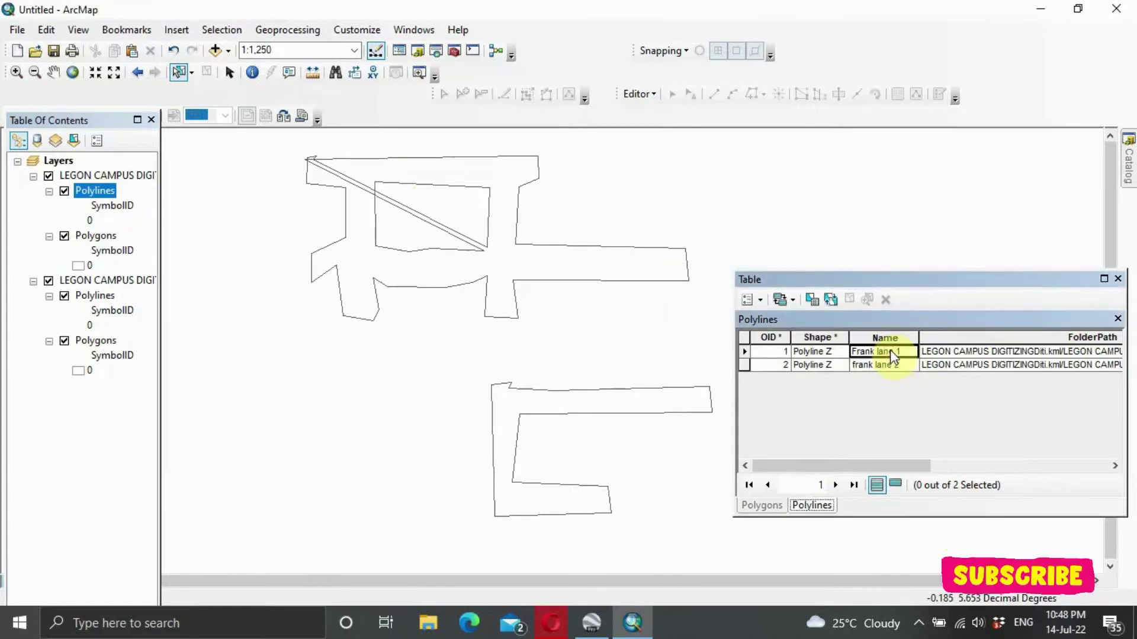